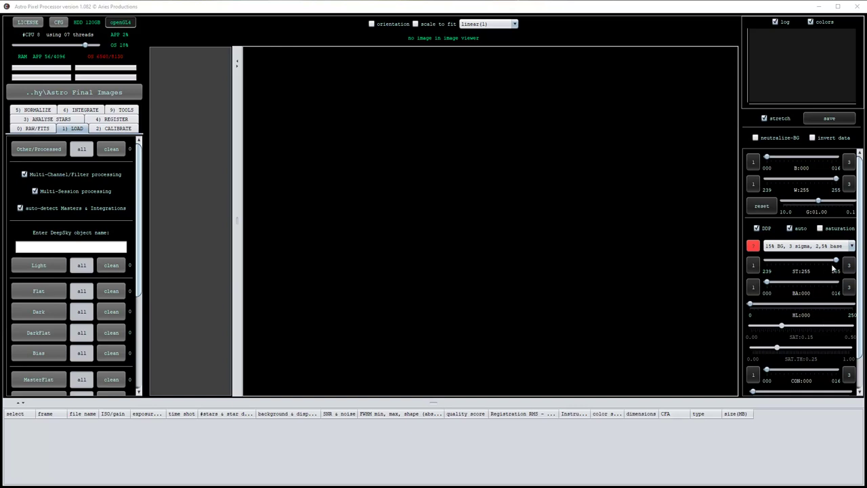
{"action": "scroll", "coordinate": [862, 188], "scroll_direction": "down", "scroll_amount": 2}
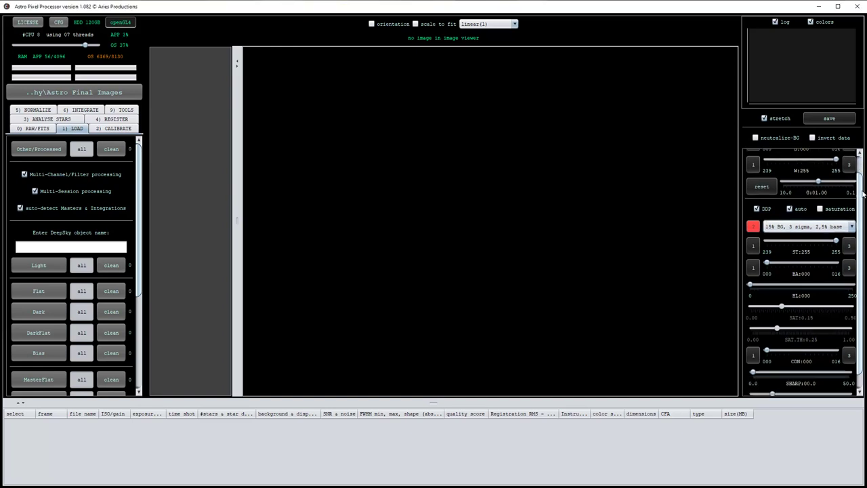
{"action": "scroll", "coordinate": [862, 188], "scroll_direction": "up", "scroll_amount": 2}
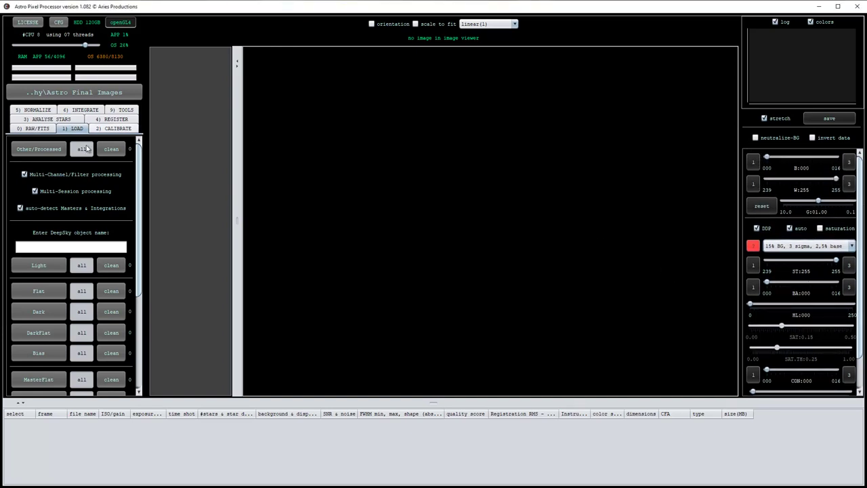
Examine the available Bayer/X-Trans demosaicing algorithms in the RAW/FITS settings, and return to the frame loading settings
{"action": "left_click", "coordinate": [43, 132]}
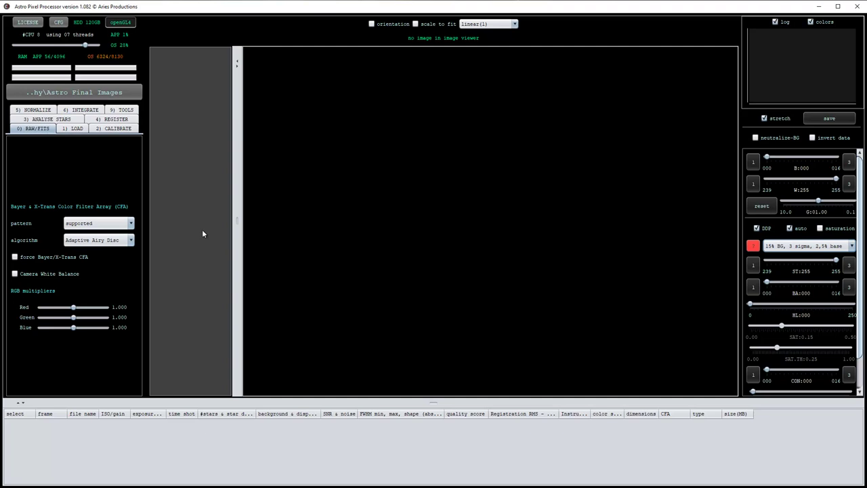
{"action": "left_click", "coordinate": [131, 241]}
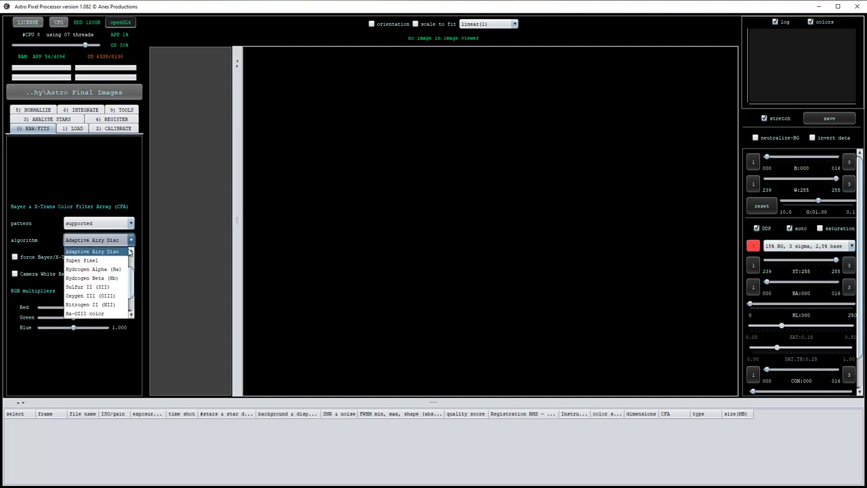
{"action": "scroll", "coordinate": [130, 267], "scroll_direction": "down", "scroll_amount": 1}
{"action": "scroll", "coordinate": [133, 271], "scroll_direction": "up", "scroll_amount": 2}
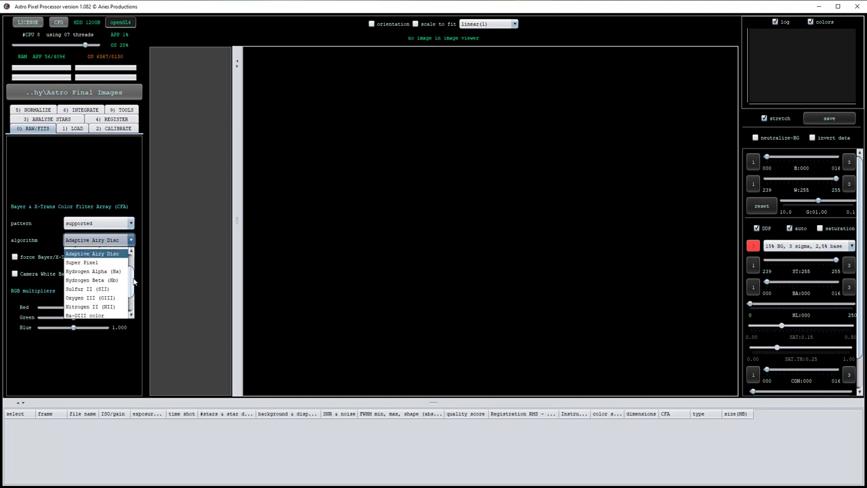
{"action": "scroll", "coordinate": [133, 270], "scroll_direction": "up", "scroll_amount": 1}
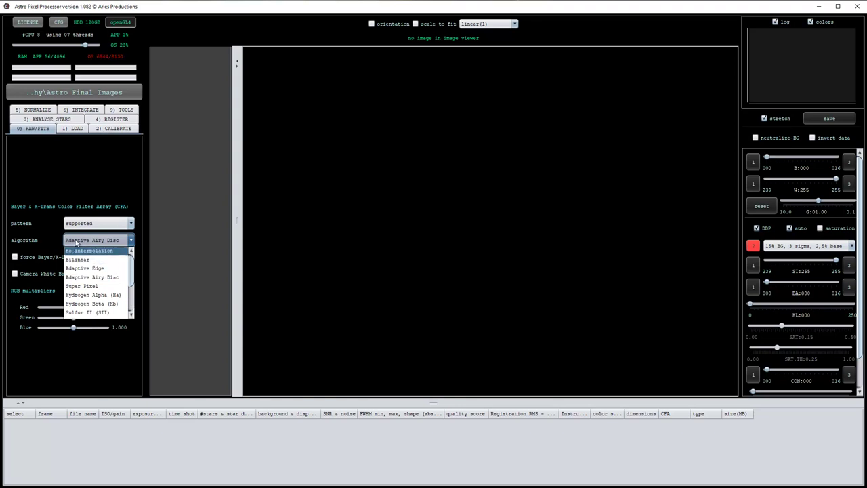
{"action": "mouse_move", "coordinate": [76, 242]}
{"action": "left_click", "coordinate": [73, 132]}
{"action": "left_click", "coordinate": [74, 132]}
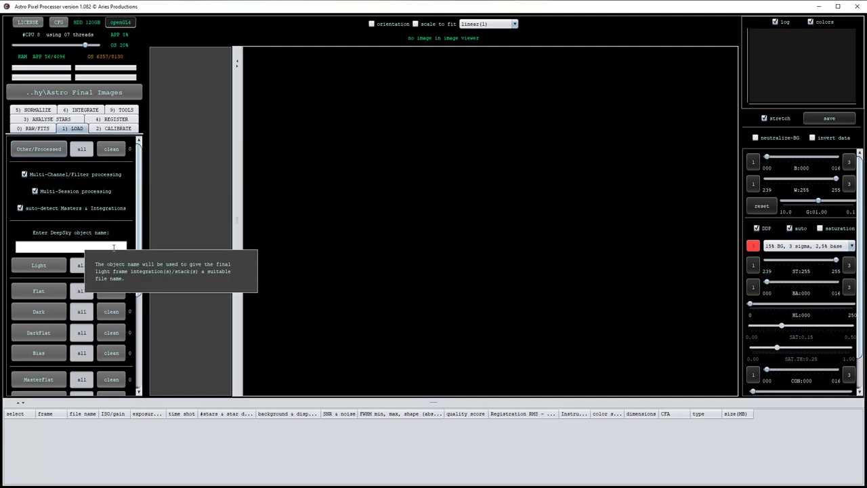
Load all light frames from North America Nebula's Originals, Session 1, assigning channels by "FILTER" header tag and using only 1 session
{"action": "scroll", "coordinate": [42, 264], "scroll_direction": "down", "scroll_amount": 3}
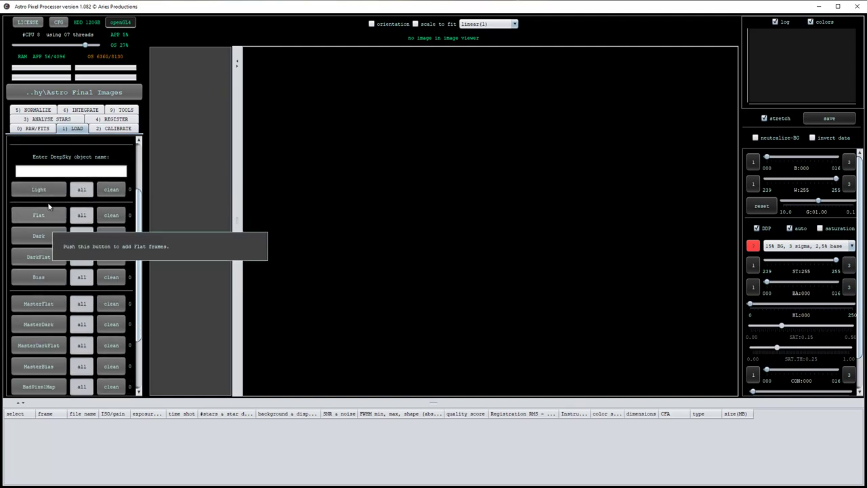
{"action": "scroll", "coordinate": [38, 254], "scroll_direction": "down", "scroll_amount": 1}
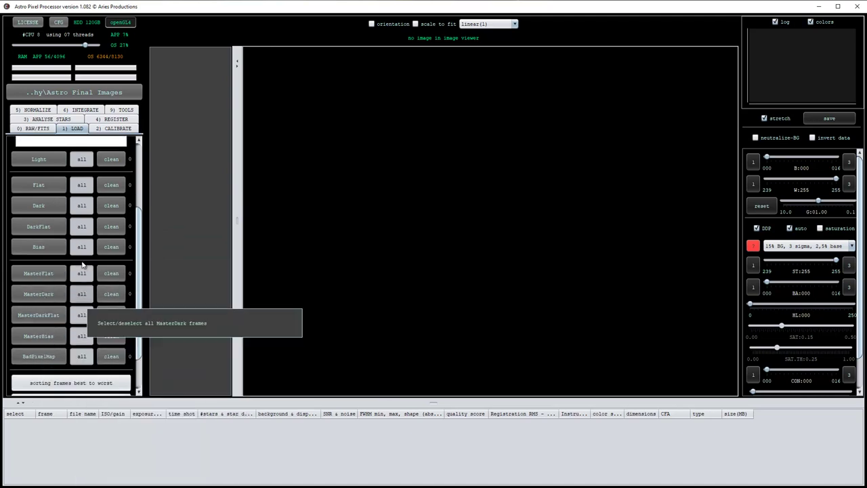
{"action": "scroll", "coordinate": [44, 191], "scroll_direction": "up", "scroll_amount": 2}
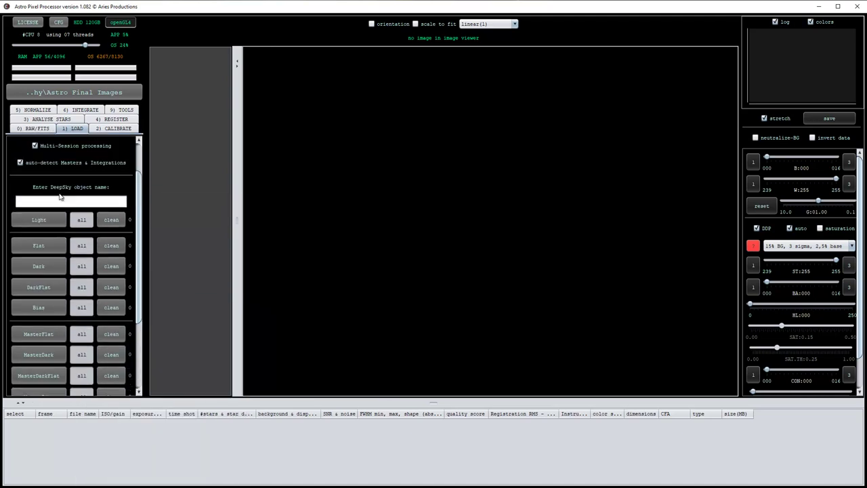
{"action": "scroll", "coordinate": [47, 217], "scroll_direction": "up", "scroll_amount": 2}
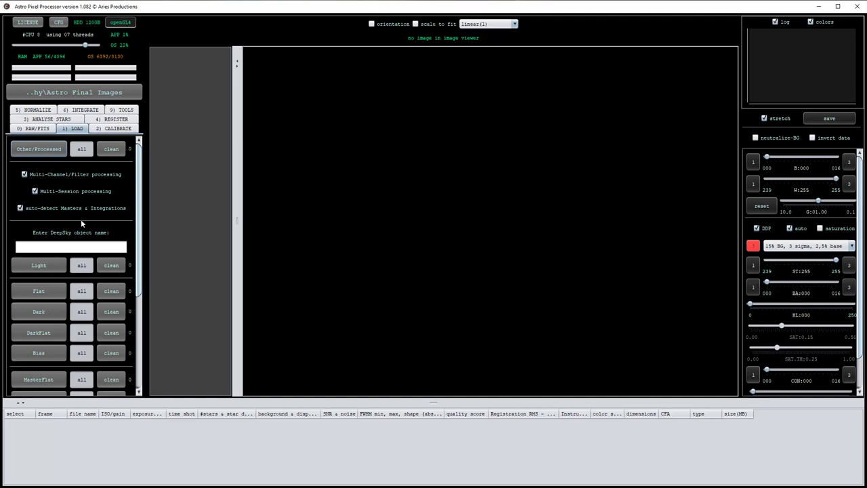
{"action": "left_click", "coordinate": [40, 267]}
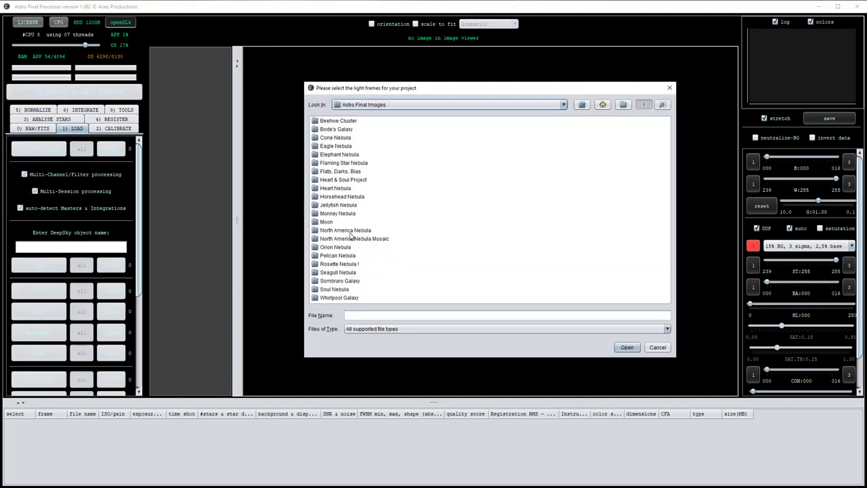
{"action": "double_click", "coordinate": [351, 231]}
{"action": "double_click", "coordinate": [334, 122]}
{"action": "double_click", "coordinate": [339, 121]}
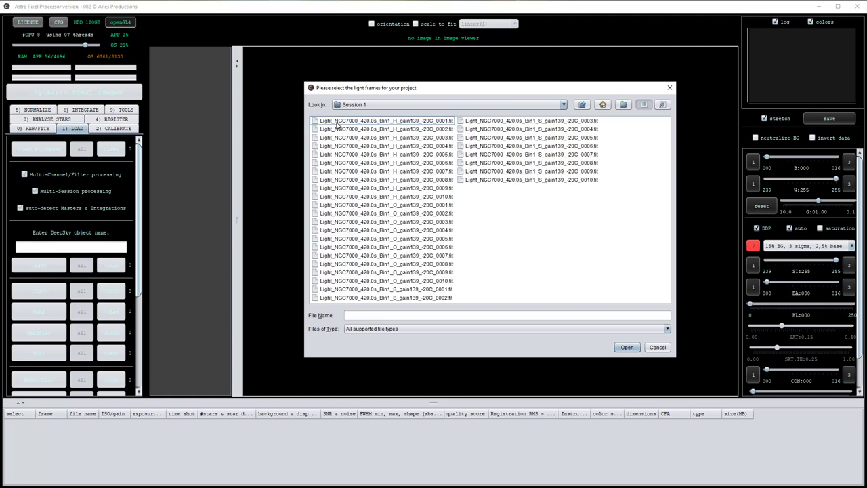
{"action": "left_click", "coordinate": [413, 121]}
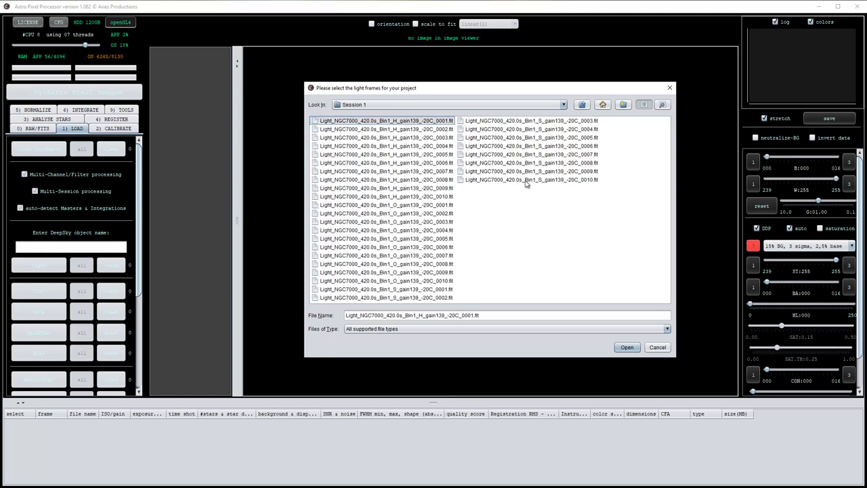
{"action": "left_click", "coordinate": [528, 181], "text": "shift"}
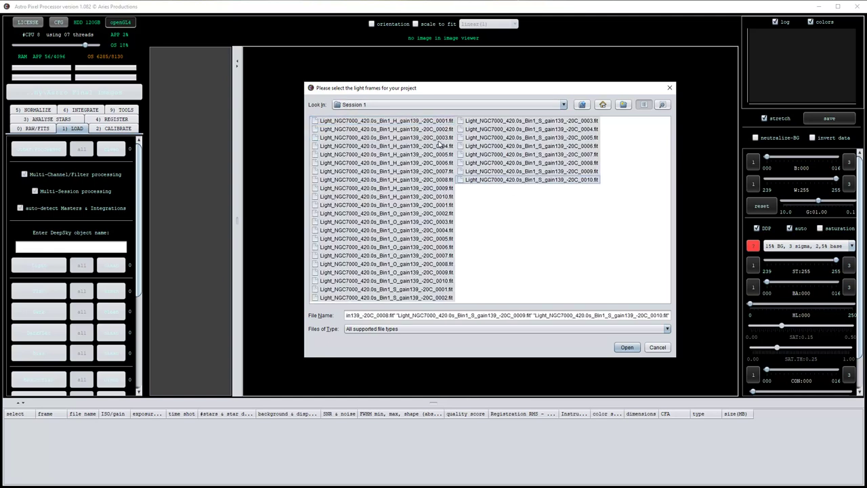
{"action": "left_click", "coordinate": [627, 348]}
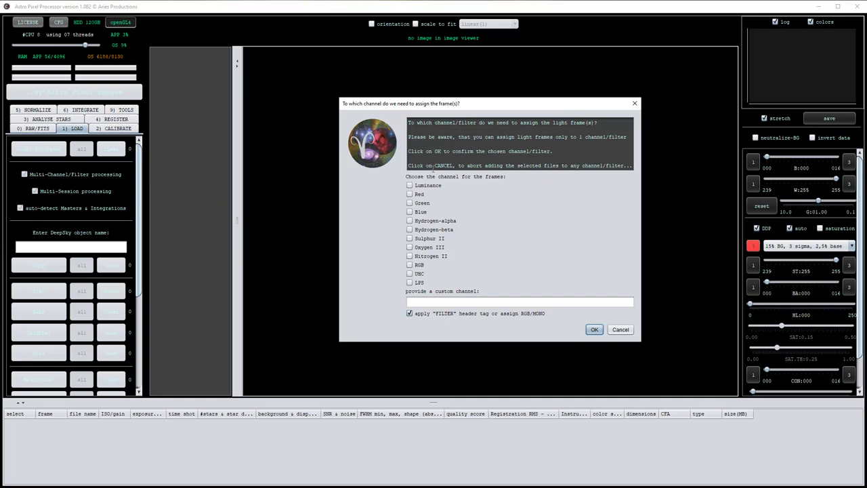
{"action": "left_click", "coordinate": [594, 329]}
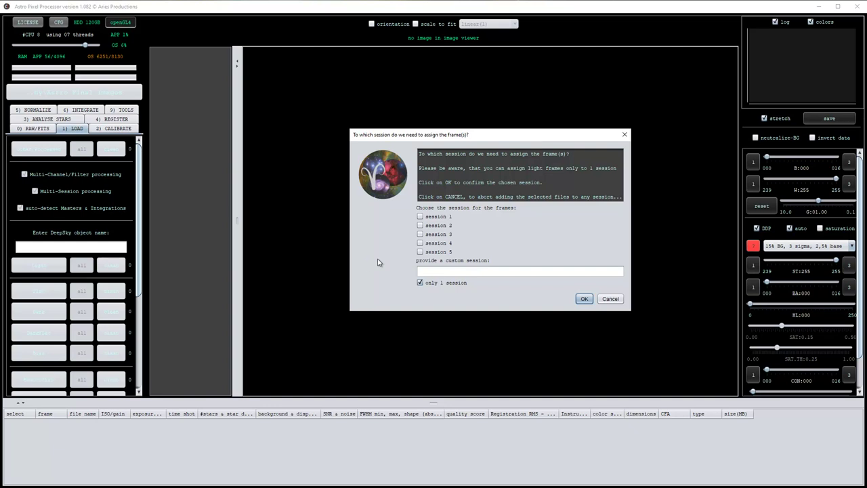
{"action": "left_click", "coordinate": [584, 298]}
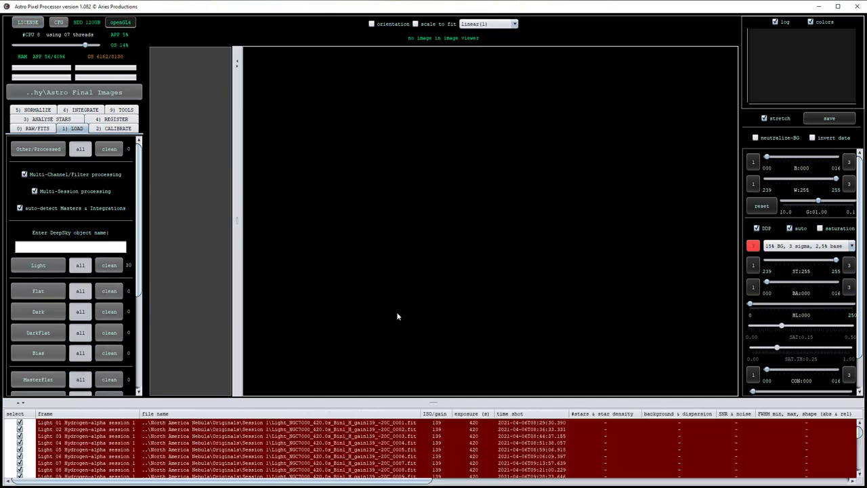
Enlarge the frame list to review the loaded light frames and their assigned channels, and shrink it again
{"action": "left_click_drag", "start_coordinate": [434, 401], "coordinate": [434, 297]}
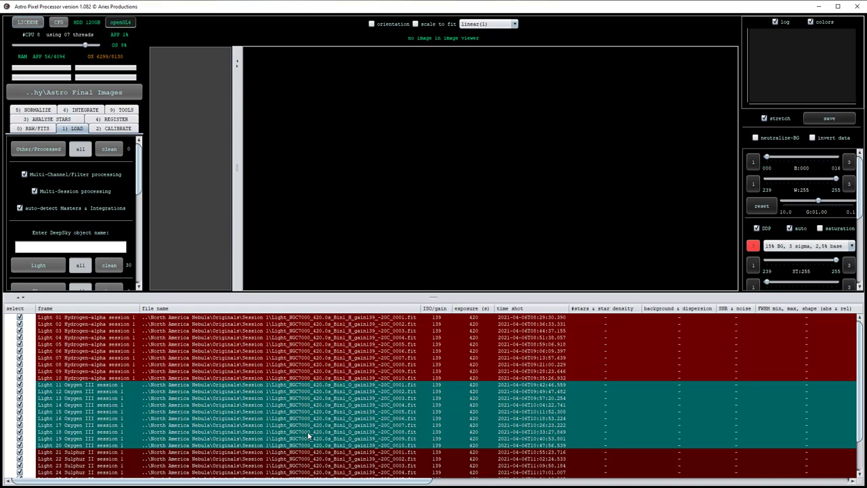
{"action": "scroll", "coordinate": [319, 437], "scroll_direction": "down", "scroll_amount": 2}
{"action": "scroll", "coordinate": [413, 441], "scroll_direction": "up", "scroll_amount": 2}
{"action": "scroll", "coordinate": [494, 400], "scroll_direction": "down", "scroll_amount": 1}
{"action": "scroll", "coordinate": [492, 398], "scroll_direction": "up", "scroll_amount": 1}
{"action": "left_click_drag", "start_coordinate": [293, 292], "coordinate": [293, 373]}
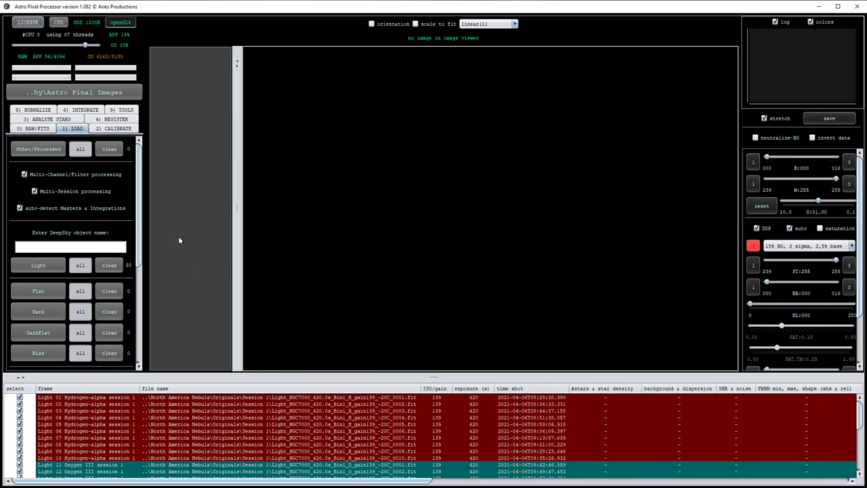
Load Flat_Gain_139.fit from the Flats, Darks, Bias folder as MasterFlat, applying the "FILTER" header tag and only 1 session
{"action": "scroll", "coordinate": [143, 204], "scroll_direction": "down", "scroll_amount": 3}
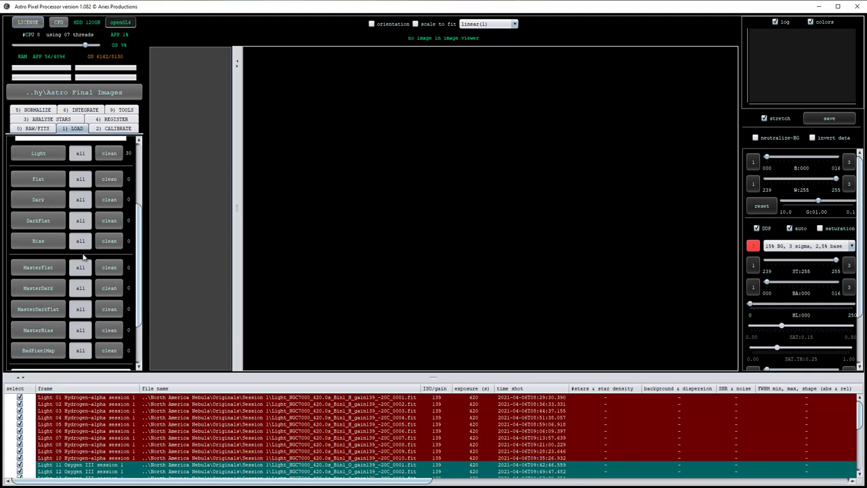
{"action": "left_click", "coordinate": [37, 268]}
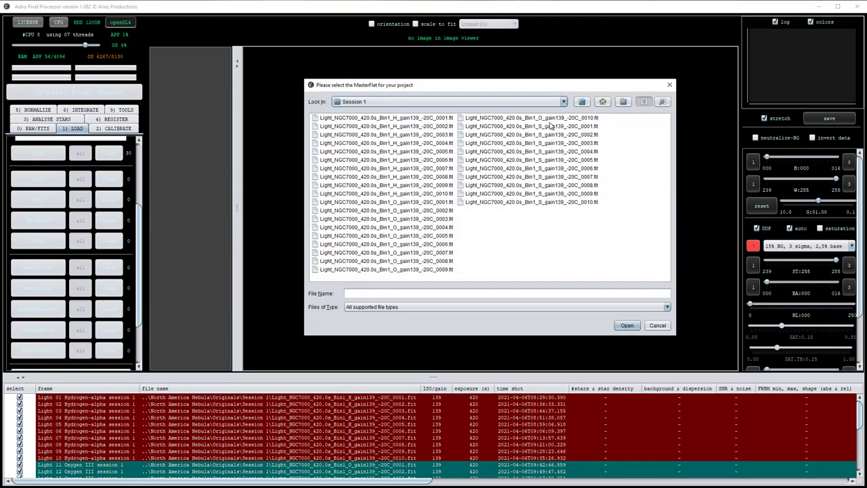
{"action": "left_click", "coordinate": [583, 102]}
{"action": "left_click", "coordinate": [583, 101]}
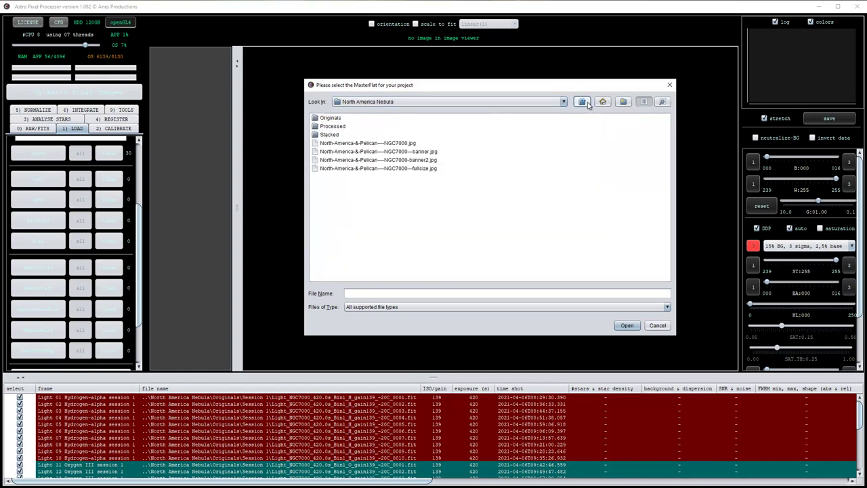
{"action": "left_click", "coordinate": [583, 101]}
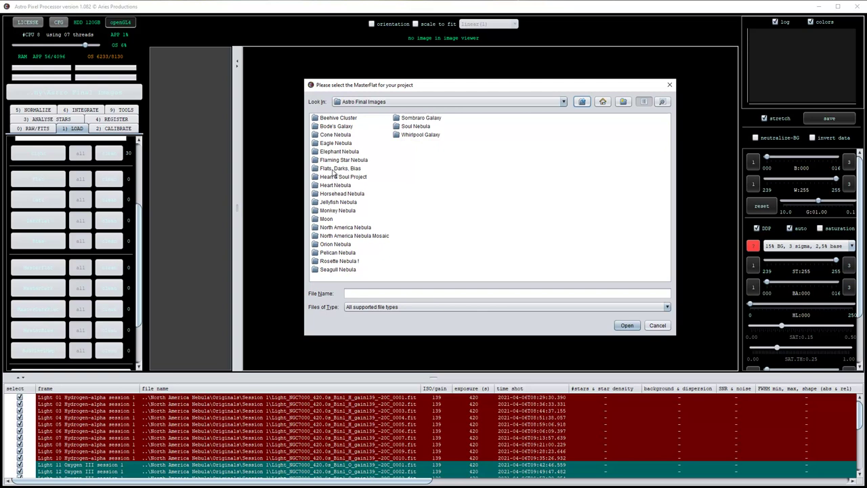
{"action": "double_click", "coordinate": [333, 169]}
{"action": "double_click", "coordinate": [323, 134]}
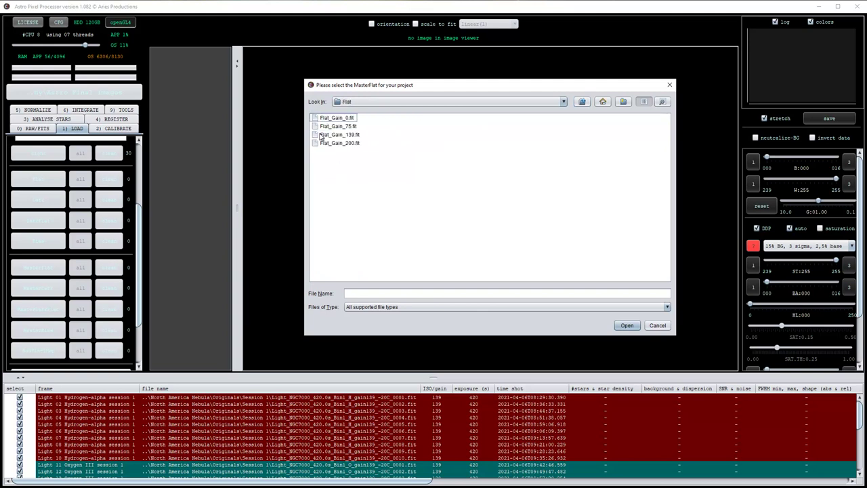
{"action": "double_click", "coordinate": [349, 135]}
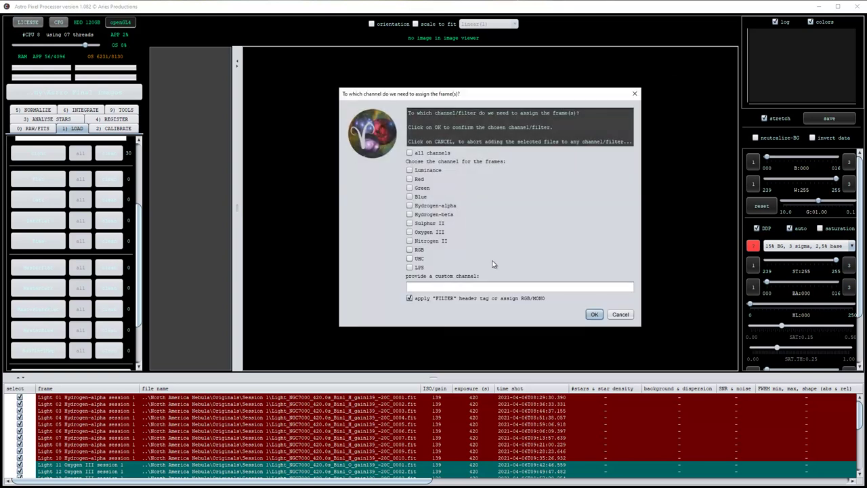
{"action": "left_click", "coordinate": [594, 316]}
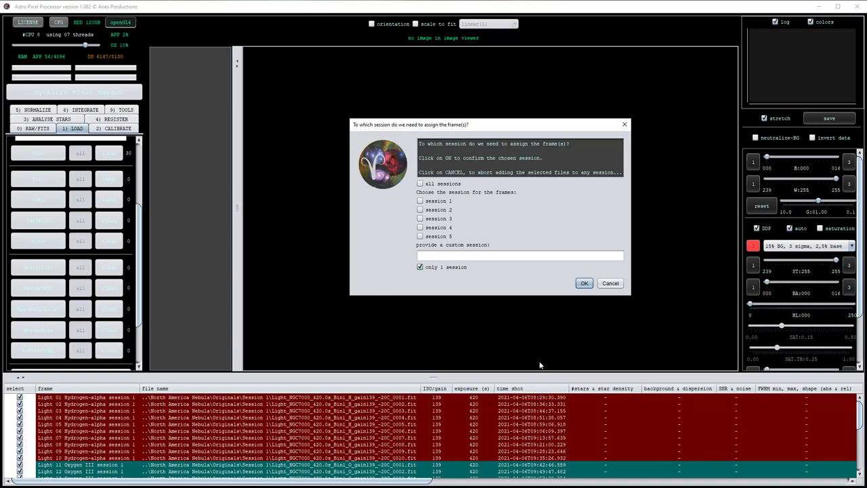
{"action": "left_click", "coordinate": [585, 283]}
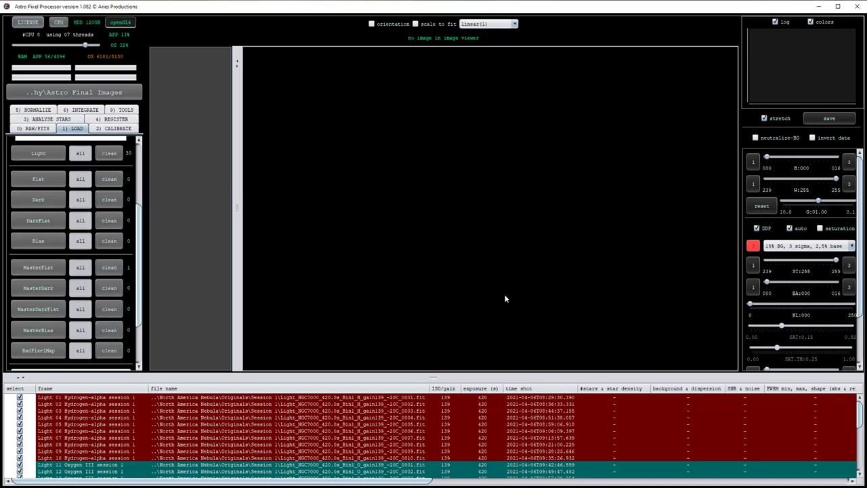
Load Dark_Gain_139_420s.fit from the Dark folder as MasterDark, assign it to all channels, and accept the session assignment
{"action": "left_click", "coordinate": [46, 285]}
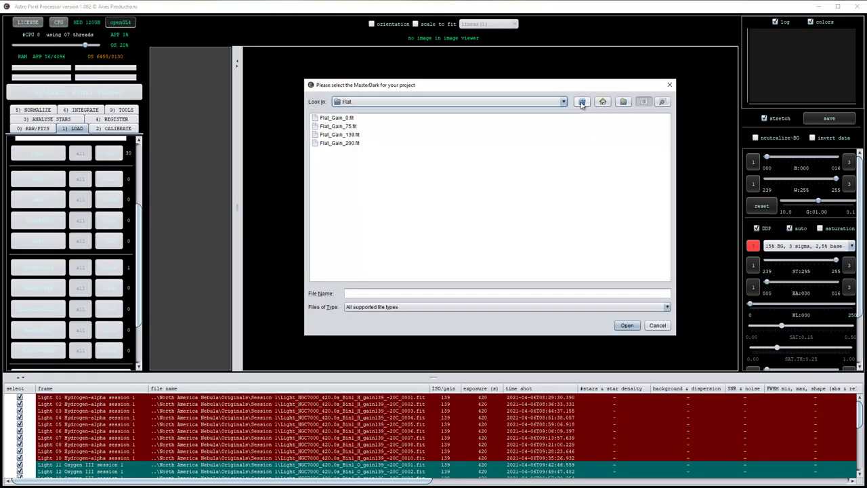
{"action": "left_click", "coordinate": [581, 102]}
{"action": "double_click", "coordinate": [326, 126]}
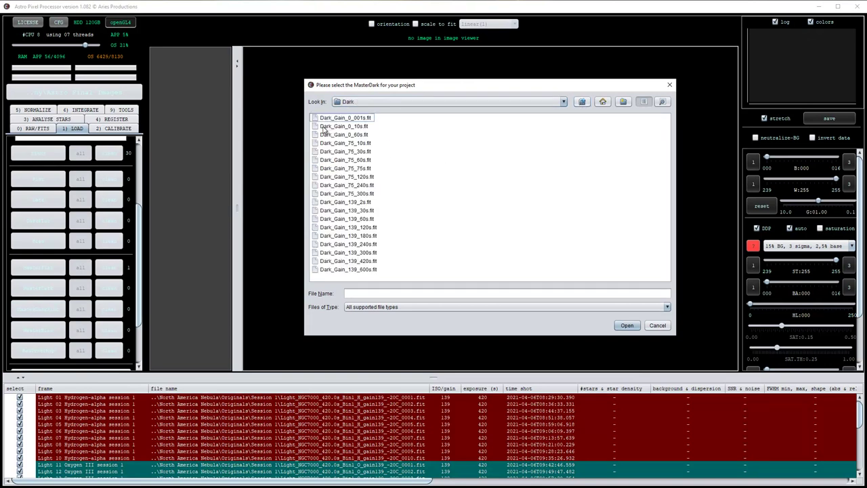
{"action": "double_click", "coordinate": [359, 260]}
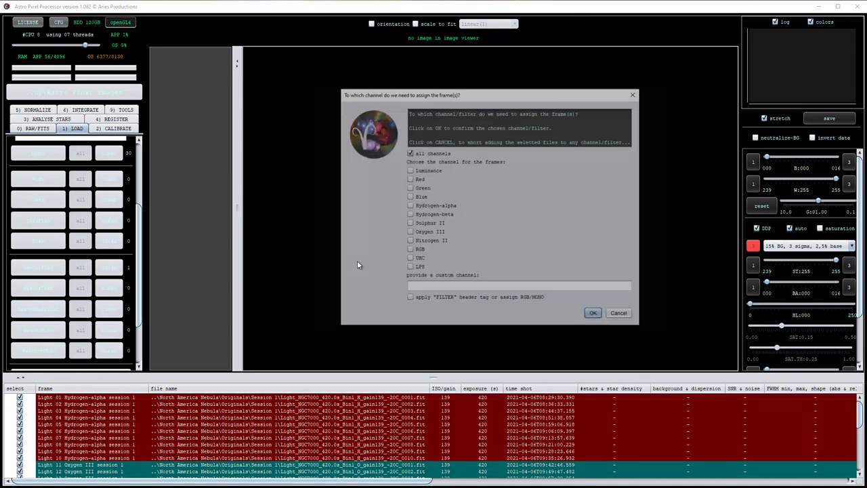
{"action": "left_click", "coordinate": [591, 318]}
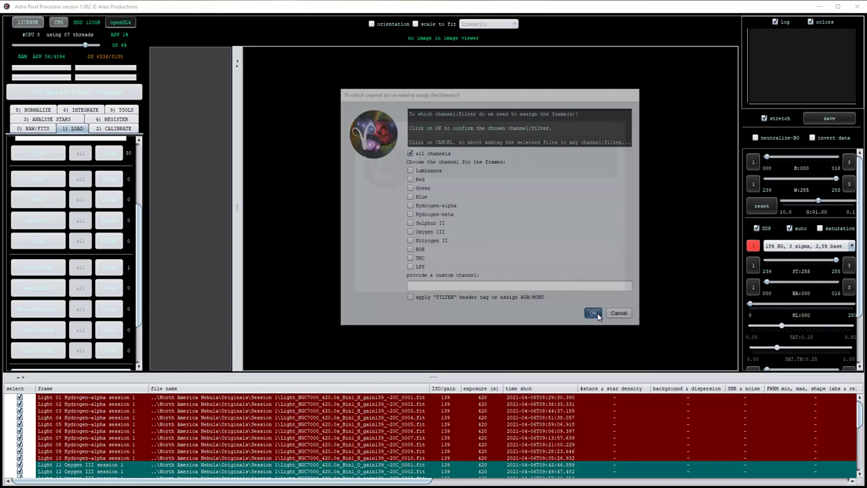
{"action": "left_click", "coordinate": [585, 284]}
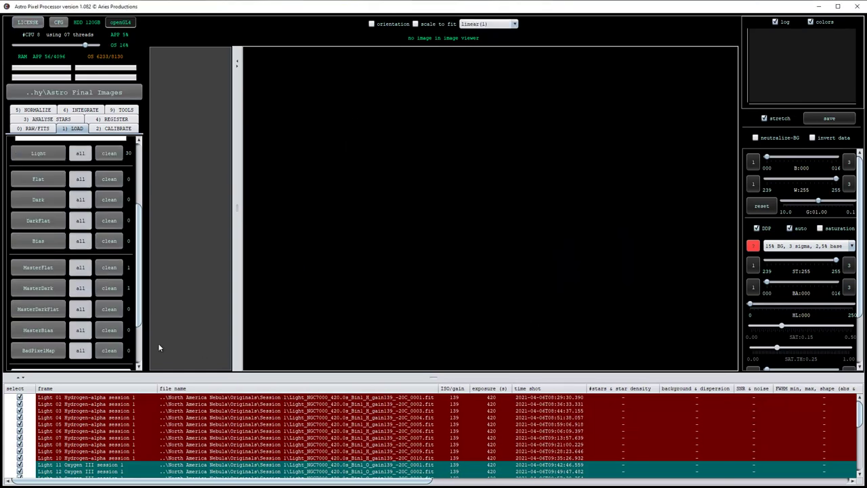
Load Bias_.001s_Gain_139.fit from the Bias folder as MasterBias, assign it to all channels, and accept the session assignment
{"action": "left_click", "coordinate": [38, 329]}
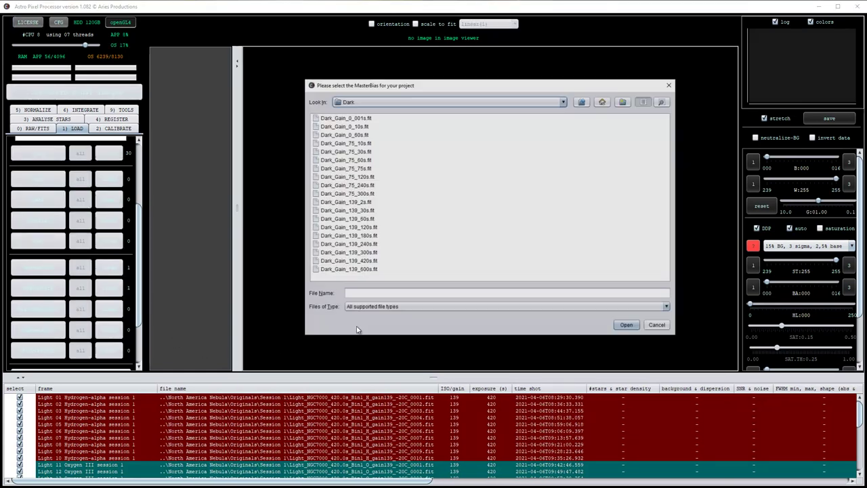
{"action": "left_click", "coordinate": [581, 101]}
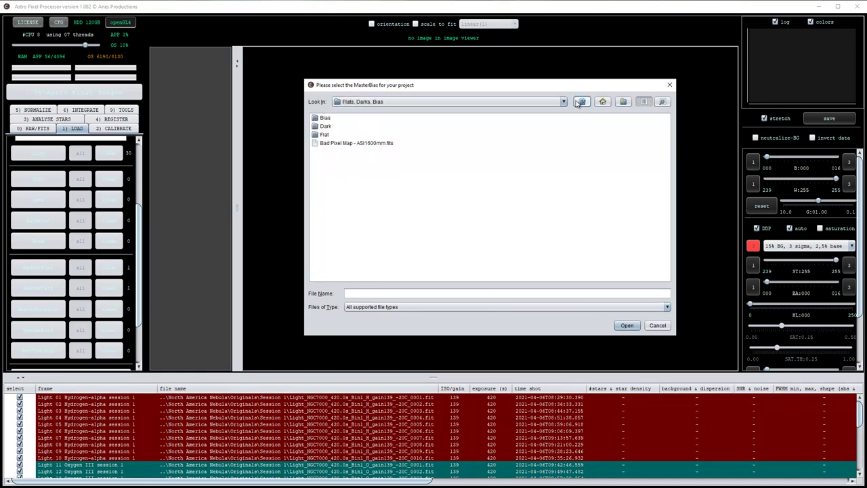
{"action": "double_click", "coordinate": [324, 121]}
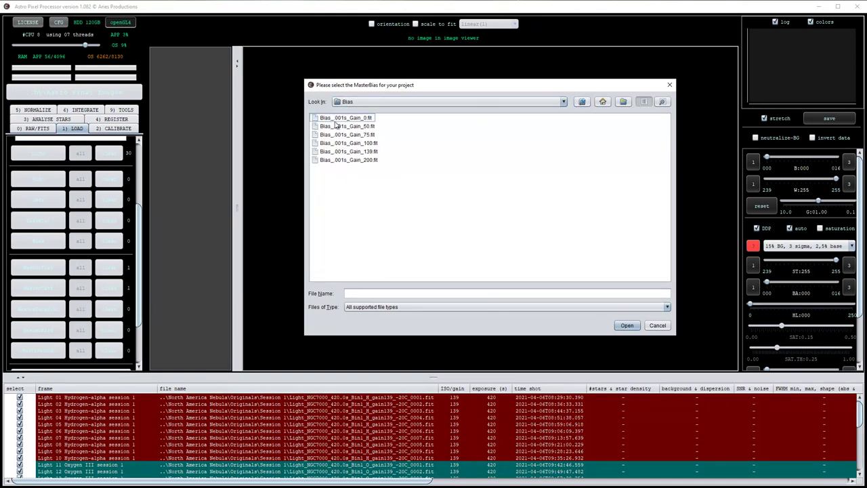
{"action": "double_click", "coordinate": [349, 151]}
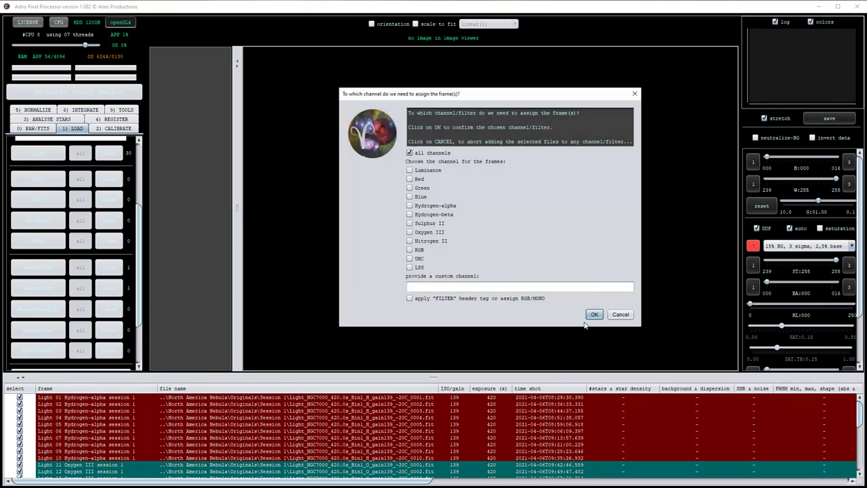
{"action": "left_click", "coordinate": [593, 314]}
{"action": "left_click", "coordinate": [589, 287]}
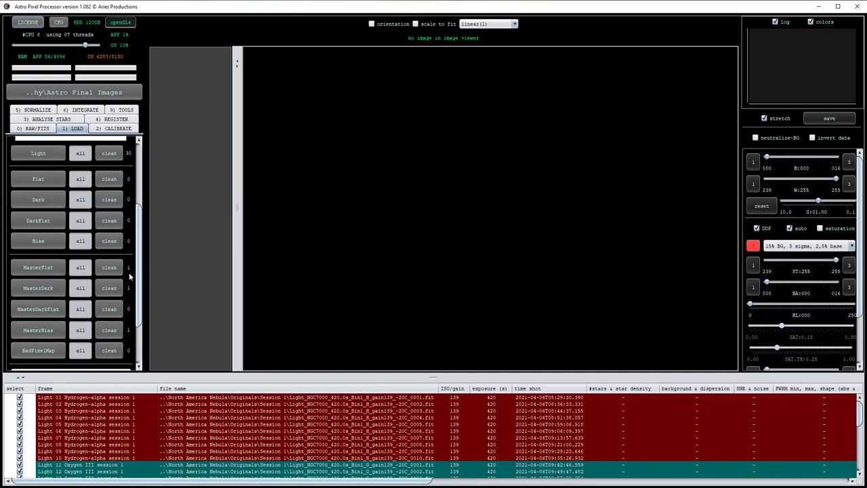
Load Bad Pixel Map - ASI1600mm.fits from the Flats, Darks, Bias folder as the bad pixel map
{"action": "scroll", "coordinate": [135, 267], "scroll_direction": "up", "scroll_amount": 2}
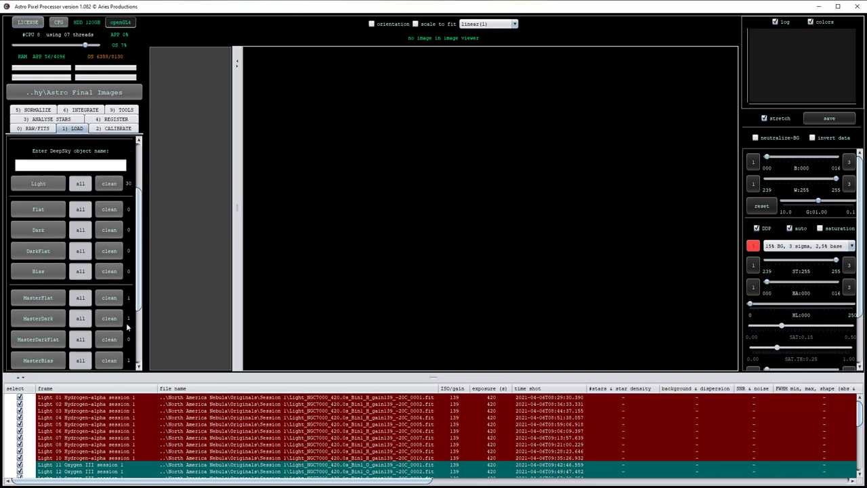
{"action": "scroll", "coordinate": [127, 327], "scroll_direction": "down", "scroll_amount": 1}
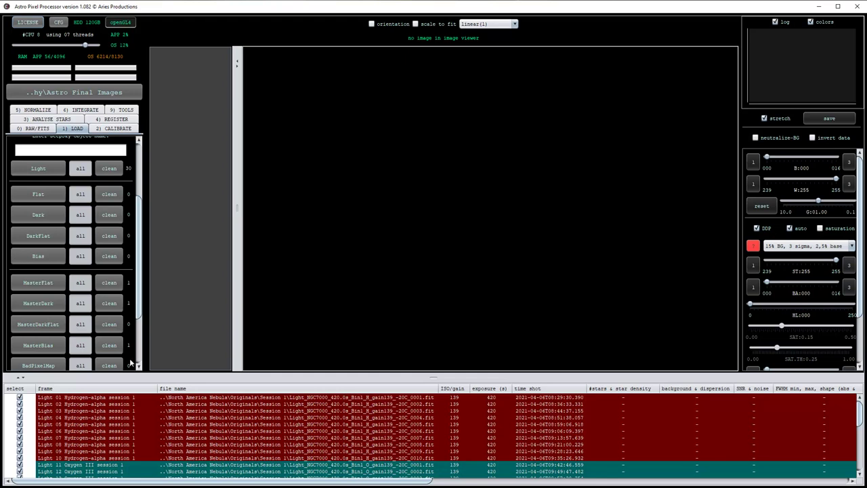
{"action": "scroll", "coordinate": [131, 363], "scroll_direction": "down", "scroll_amount": 2}
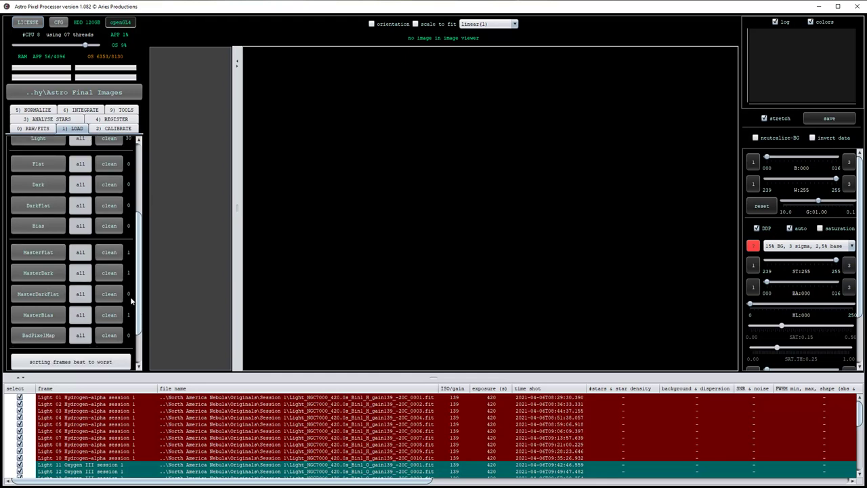
{"action": "left_click", "coordinate": [42, 336]}
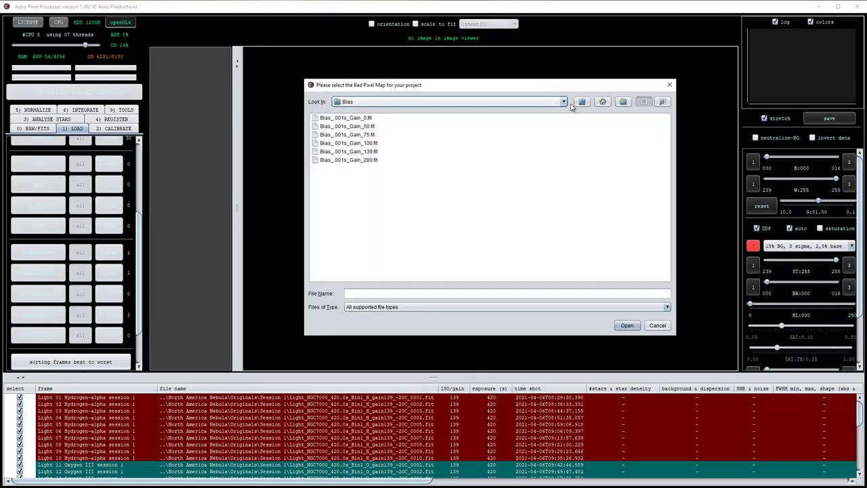
{"action": "left_click", "coordinate": [582, 102]}
{"action": "left_click", "coordinate": [370, 143]}
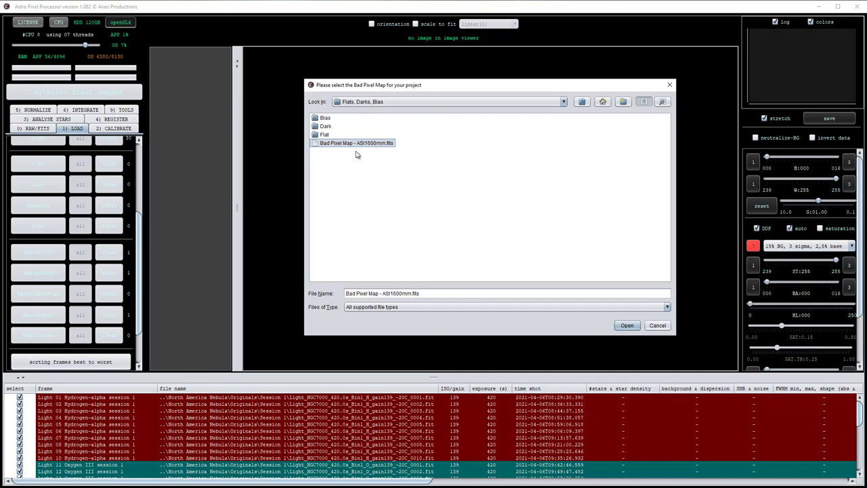
{"action": "left_click", "coordinate": [628, 325]}
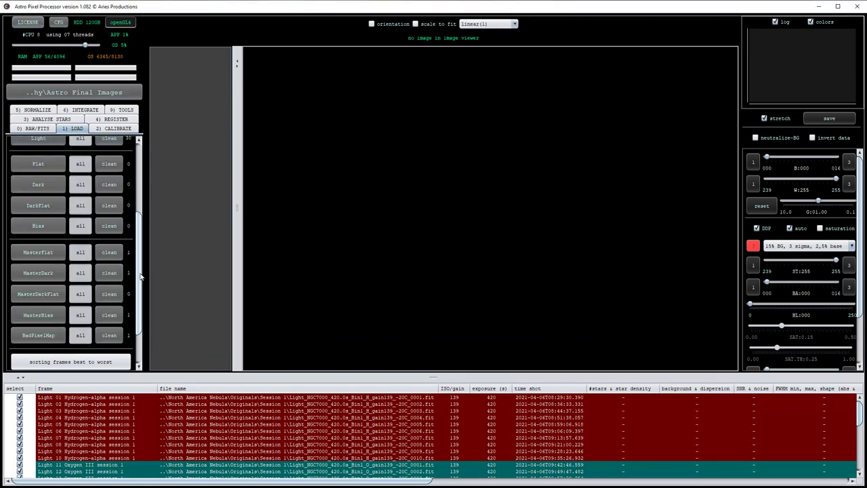
Create the masters and assign them to the lights, keeping the default calibration settings
{"action": "scroll", "coordinate": [140, 280], "scroll_direction": "down", "scroll_amount": 1}
{"action": "left_click_drag", "start_coordinate": [139, 280], "coordinate": [141, 203]}
{"action": "left_click", "coordinate": [114, 128]}
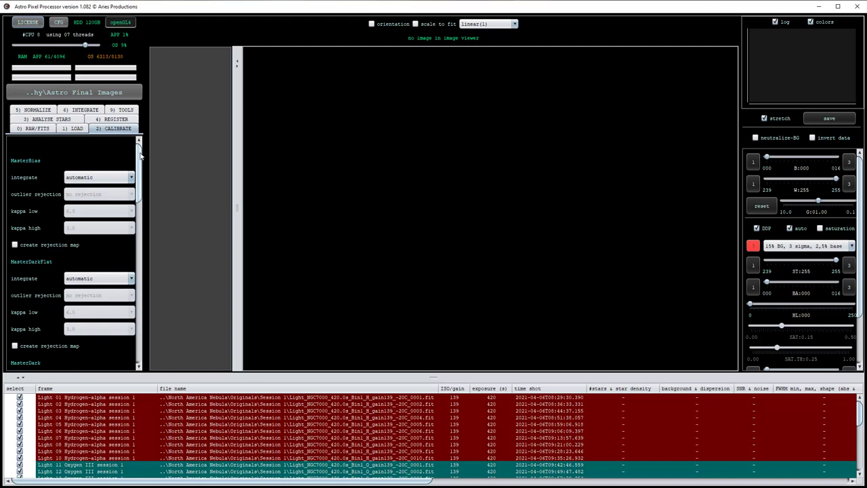
{"action": "scroll", "coordinate": [141, 159], "scroll_direction": "down", "scroll_amount": 1}
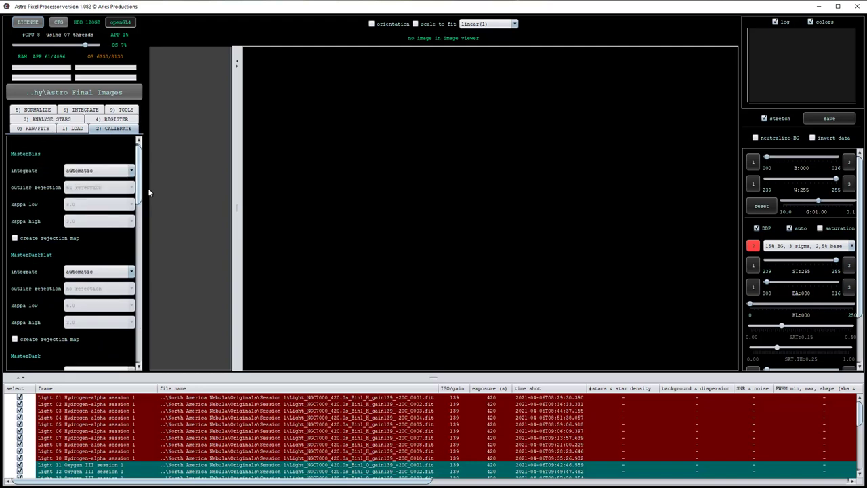
{"action": "left_click_drag", "start_coordinate": [143, 171], "coordinate": [135, 259]}
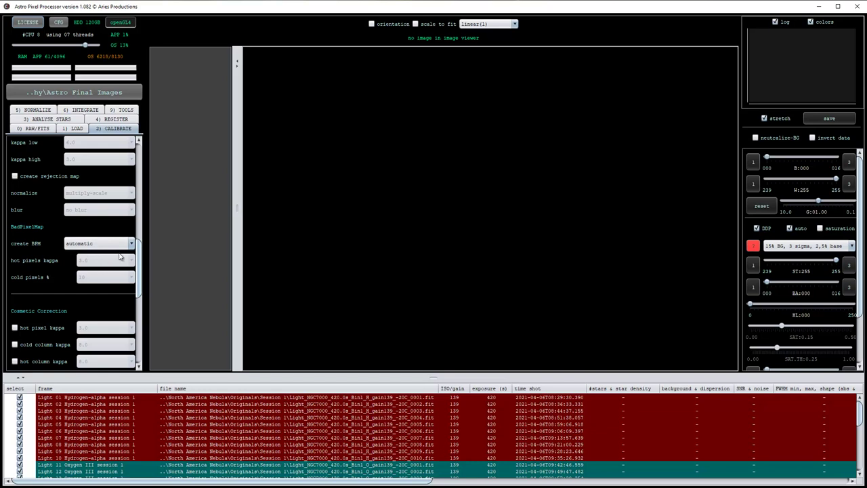
{"action": "left_click_drag", "start_coordinate": [139, 253], "coordinate": [142, 304]}
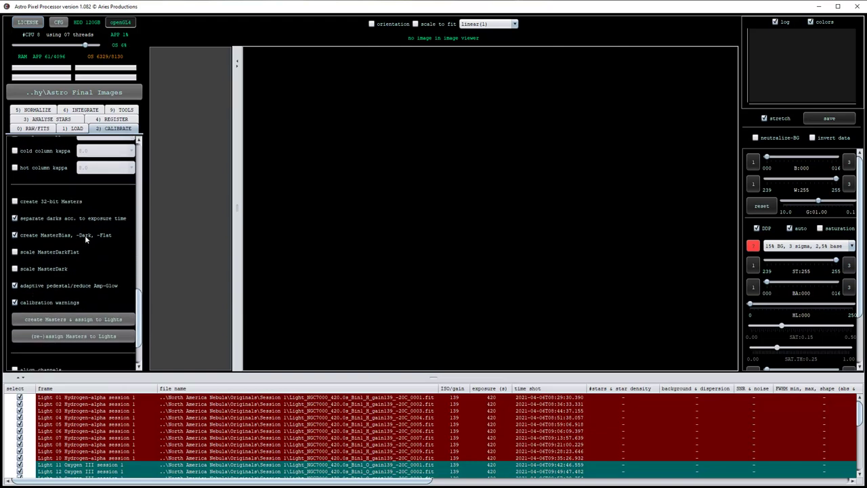
{"action": "mouse_move", "coordinate": [84, 235]}
{"action": "scroll", "coordinate": [141, 308], "scroll_direction": "down", "scroll_amount": 2}
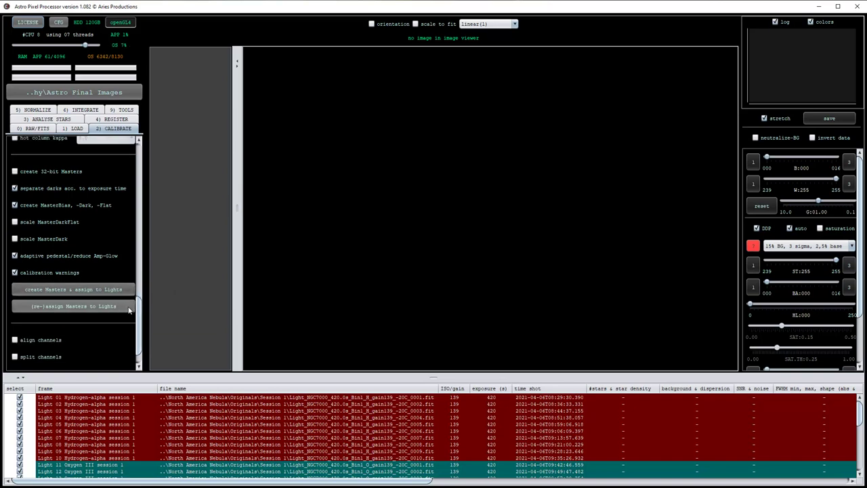
{"action": "mouse_move", "coordinate": [139, 325]}
{"action": "left_mouse_down"}
{"action": "mouse_move", "coordinate": [150, 180]}
{"action": "mouse_move", "coordinate": [139, 339]}
{"action": "left_mouse_up"}
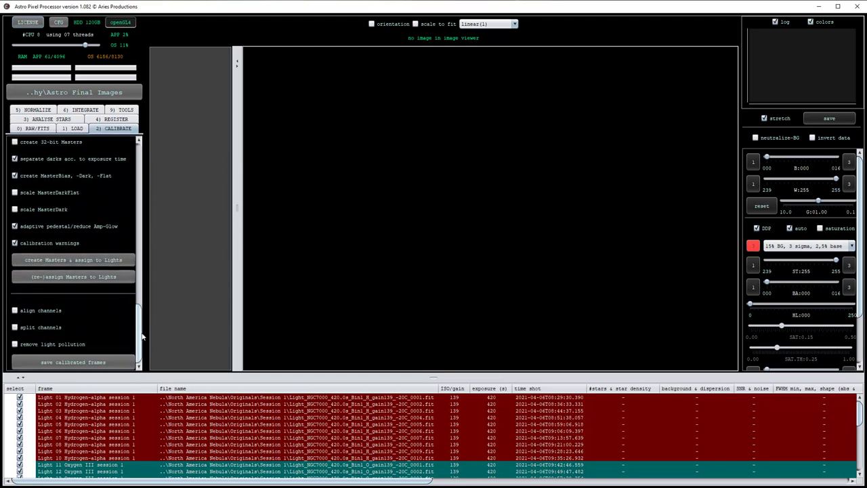
{"action": "left_click", "coordinate": [65, 260]}
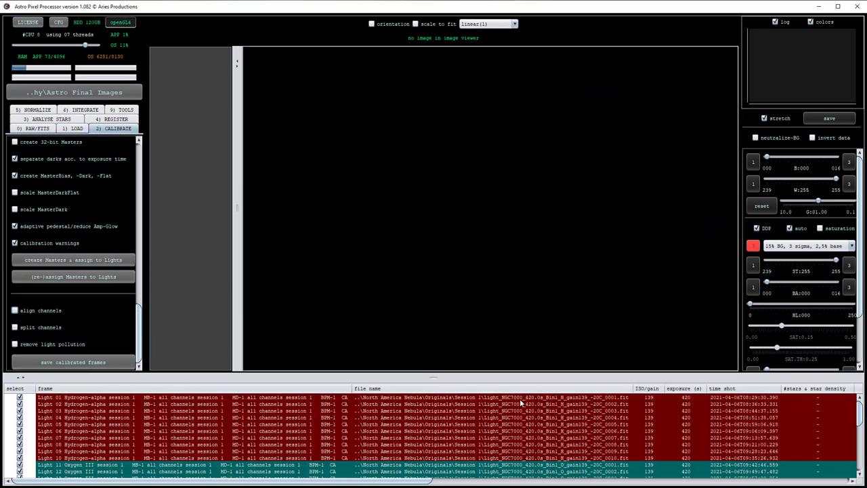
Enlarge the frame list and check which masters are assigned to each light frame
{"action": "left_click_drag", "start_coordinate": [439, 377], "coordinate": [440, 273]}
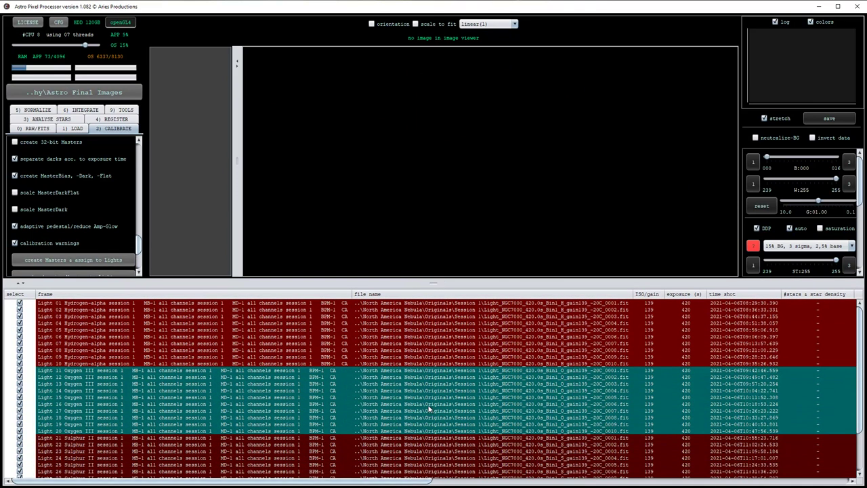
{"action": "scroll", "coordinate": [383, 397], "scroll_direction": "down", "scroll_amount": 3}
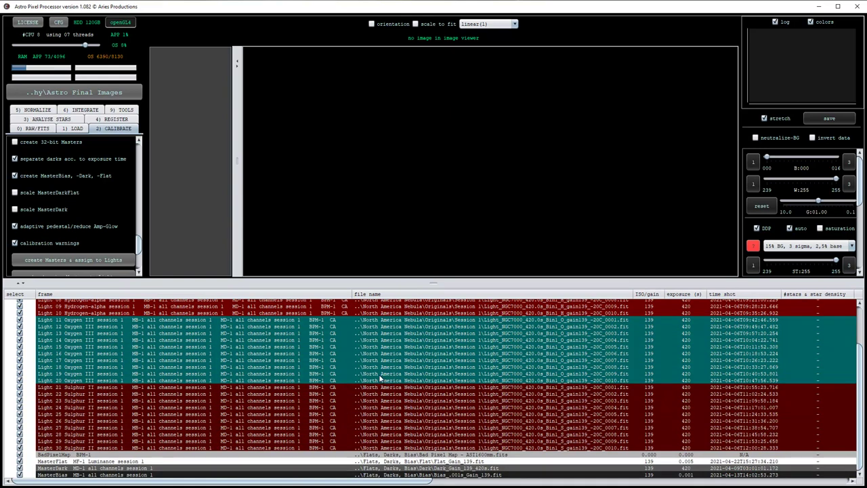
{"action": "scroll", "coordinate": [380, 376], "scroll_direction": "up", "scroll_amount": 3}
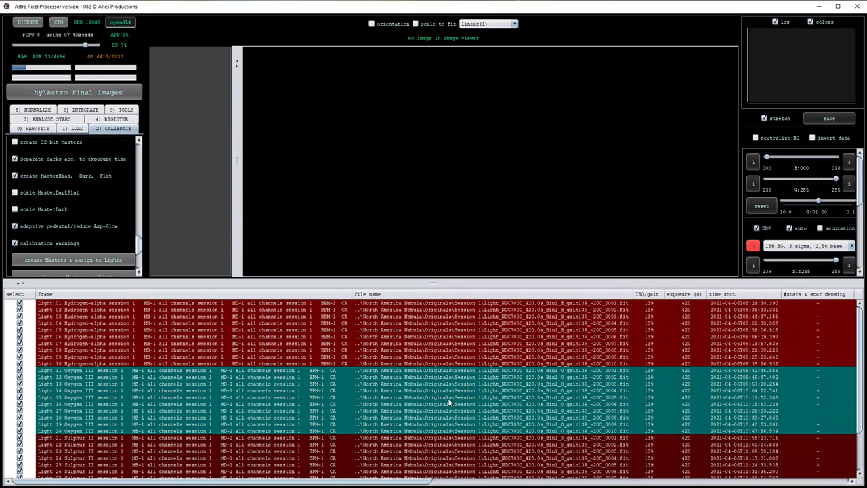
{"action": "scroll", "coordinate": [505, 400], "scroll_direction": "up", "scroll_amount": 3}
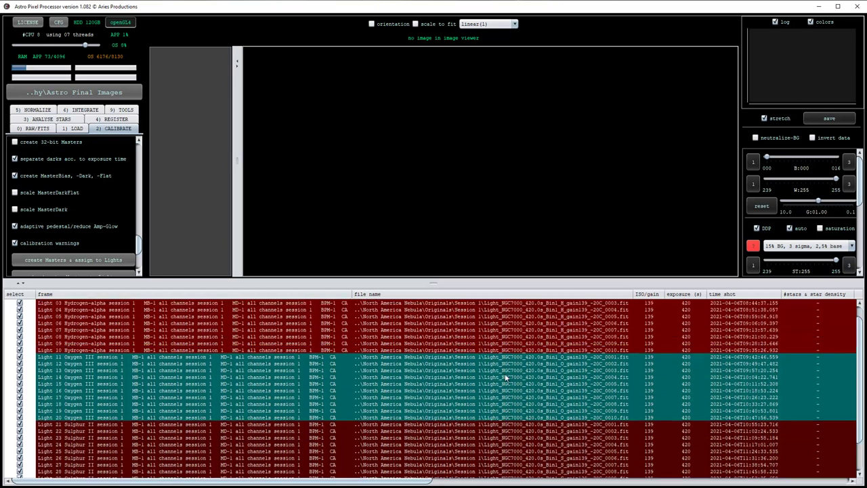
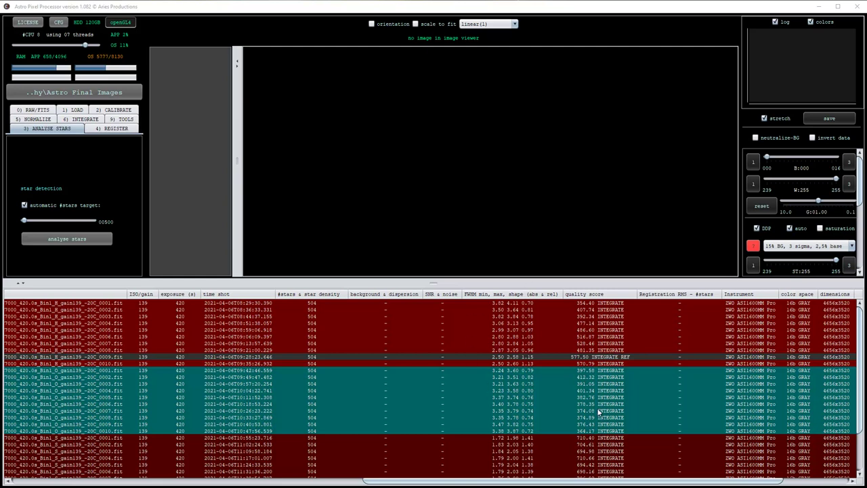
Review the star analysis results of the light frames and display the first Hydrogen-alpha frame, 0001
{"action": "scroll", "coordinate": [600, 419], "scroll_direction": "down", "scroll_amount": 3}
{"action": "scroll", "coordinate": [598, 420], "scroll_direction": "up", "scroll_amount": 3}
{"action": "left_click", "coordinate": [515, 304]}
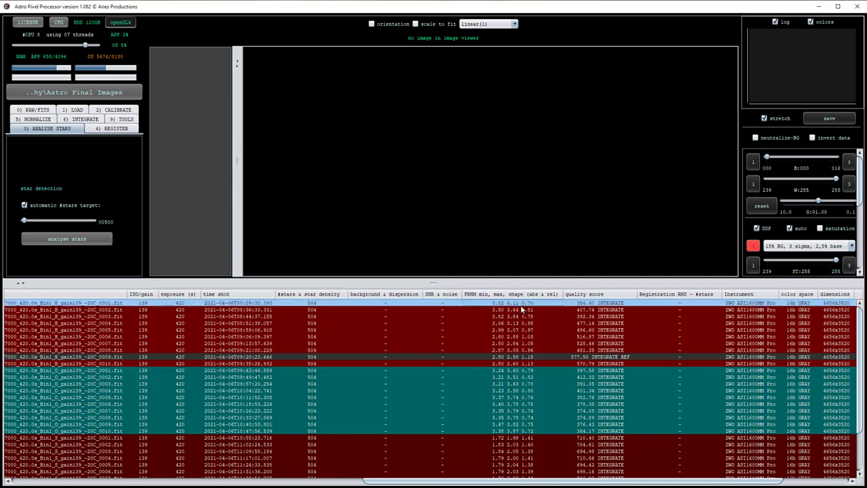
{"action": "double_click", "coordinate": [523, 304]}
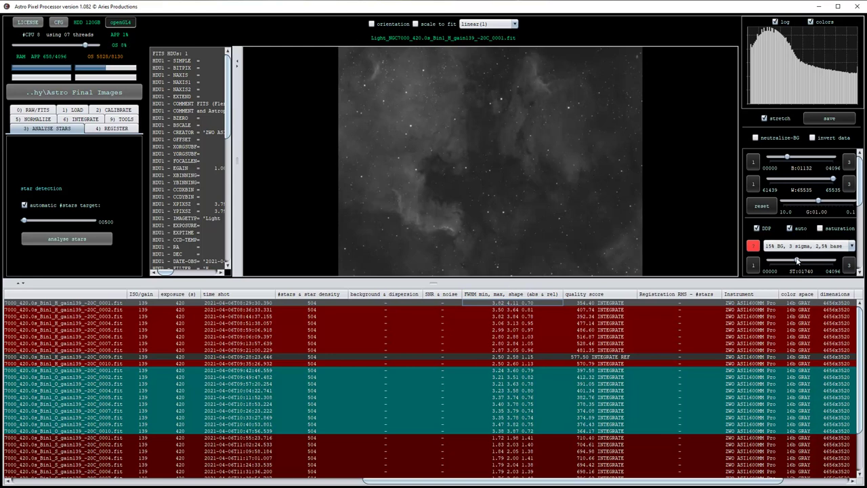
Set the preview stretch preset to 10% BG, 3 sigma, 0,0% base
{"action": "mouse_move", "coordinate": [861, 195]}
{"action": "left_mouse_down"}
{"action": "mouse_move", "coordinate": [863, 218]}
{"action": "mouse_move", "coordinate": [863, 198]}
{"action": "left_mouse_up"}
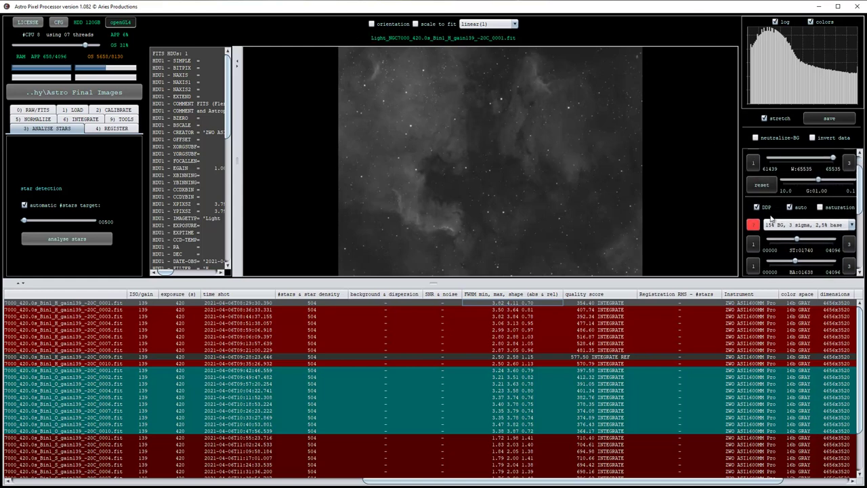
{"action": "left_click", "coordinate": [802, 229]}
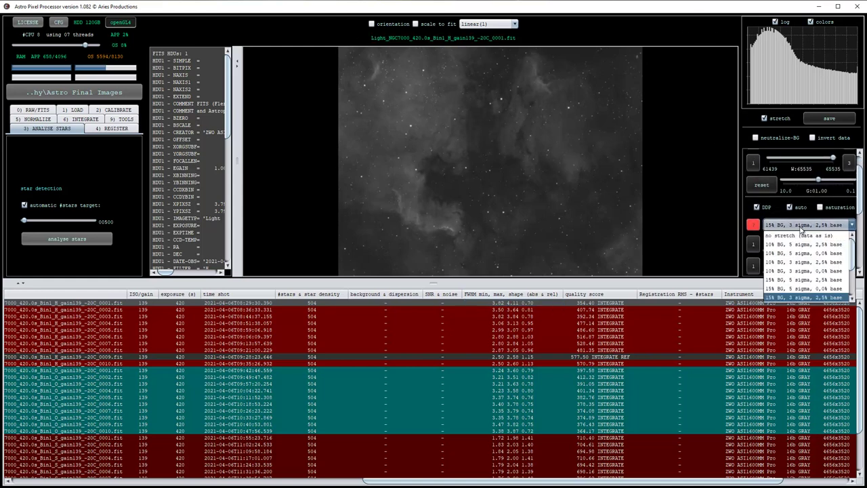
{"action": "left_click", "coordinate": [787, 271]}
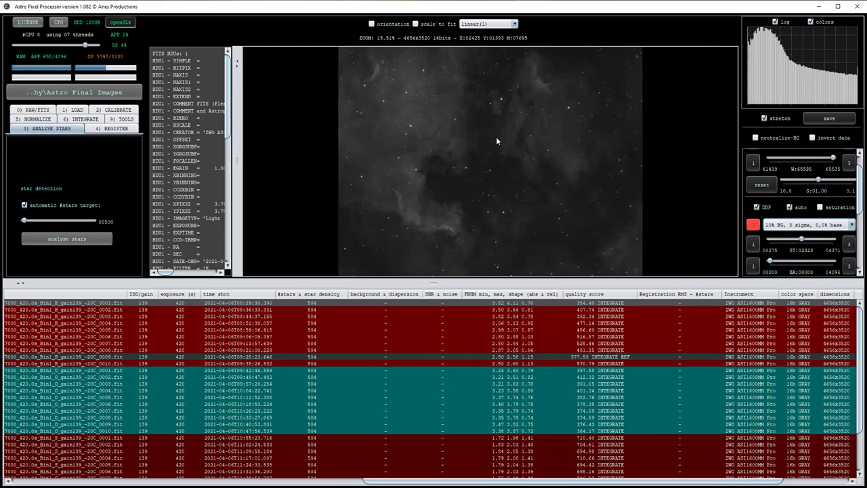
Display Hydrogen-alpha reference frame 0009 and Oxygen III frames 0001 and 0002 to compare their image quality
{"action": "left_click", "coordinate": [482, 356]}
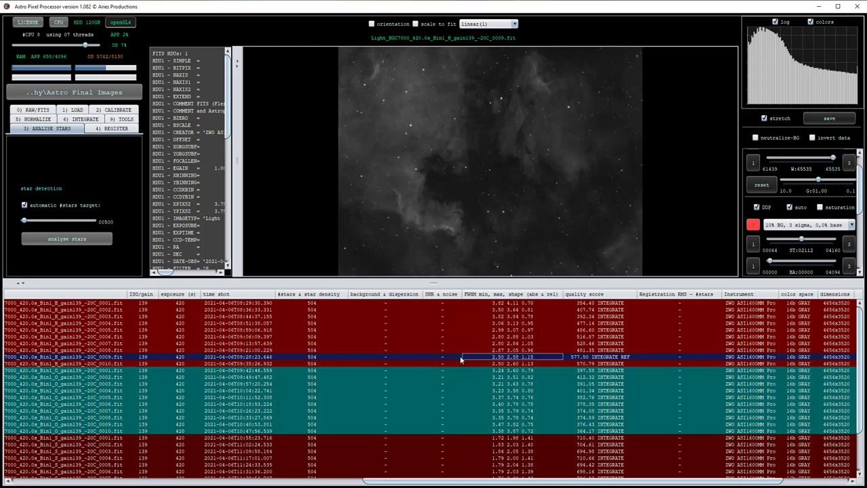
{"action": "left_click", "coordinate": [492, 374]}
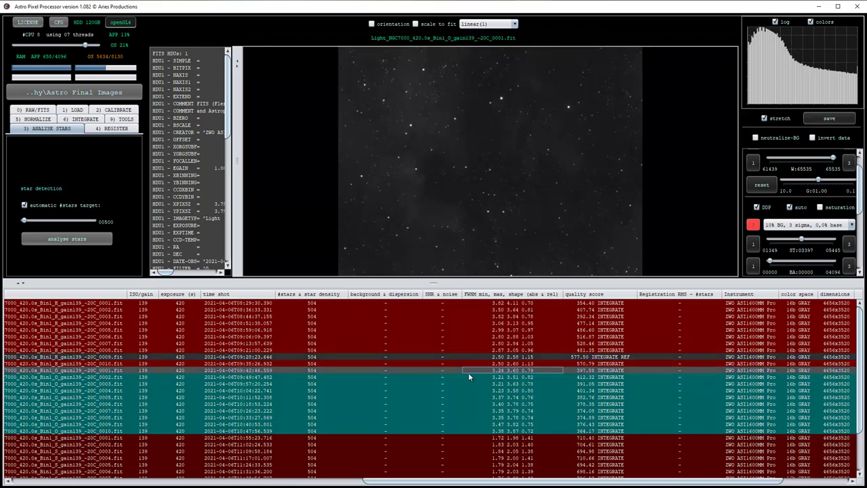
{"action": "key", "text": "Down"}
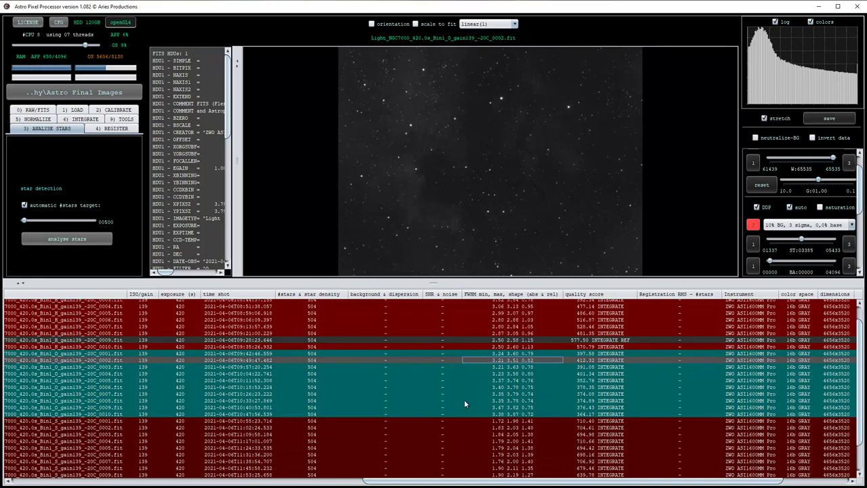
{"action": "scroll", "coordinate": [481, 426], "scroll_direction": "down", "scroll_amount": 1}
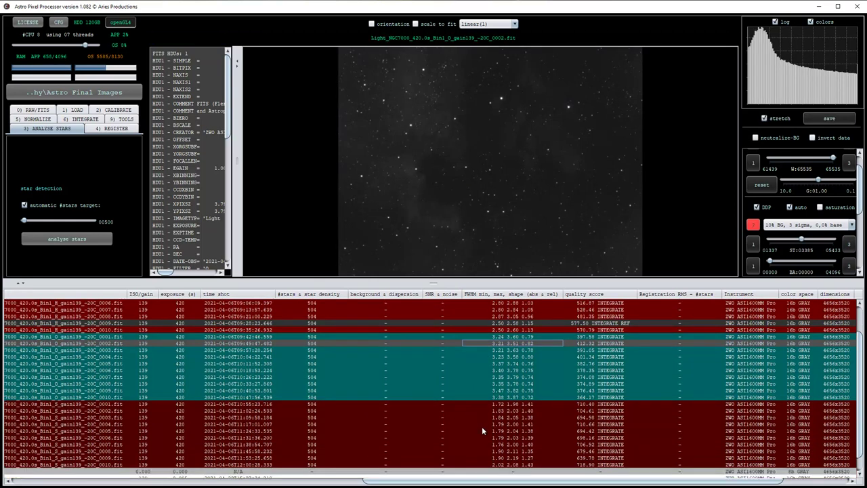
Display the first Sulphur II frame and set the preview stretch preset to 15% BG, 5 sigma, 0,0% base
{"action": "left_click", "coordinate": [484, 404]}
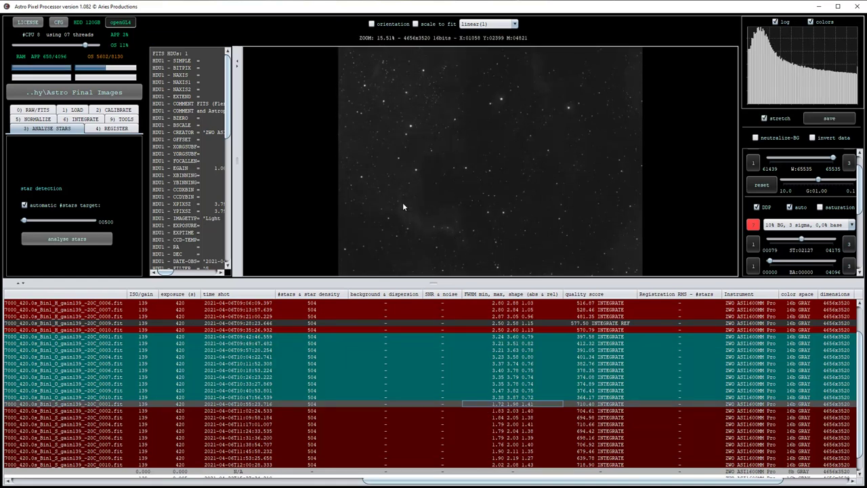
{"action": "left_click", "coordinate": [784, 226]}
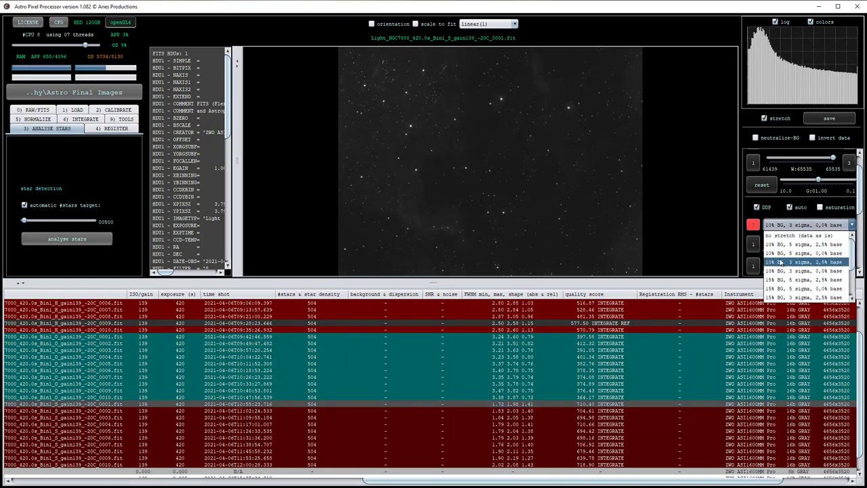
{"action": "left_click", "coordinate": [784, 293]}
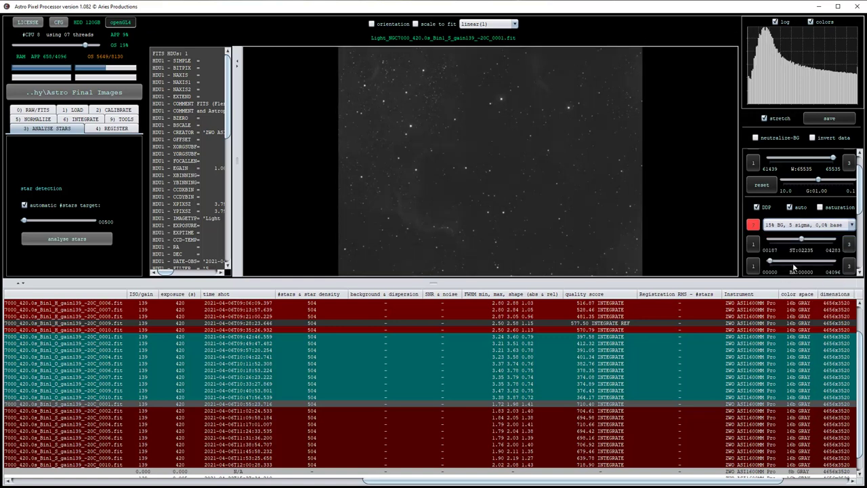
Try the 15% BG, 3 sigma, 2,5% base preview stretch preset on the displayed Sulphur II frame
{"action": "left_click", "coordinate": [793, 226]}
{"action": "left_click", "coordinate": [796, 298]}
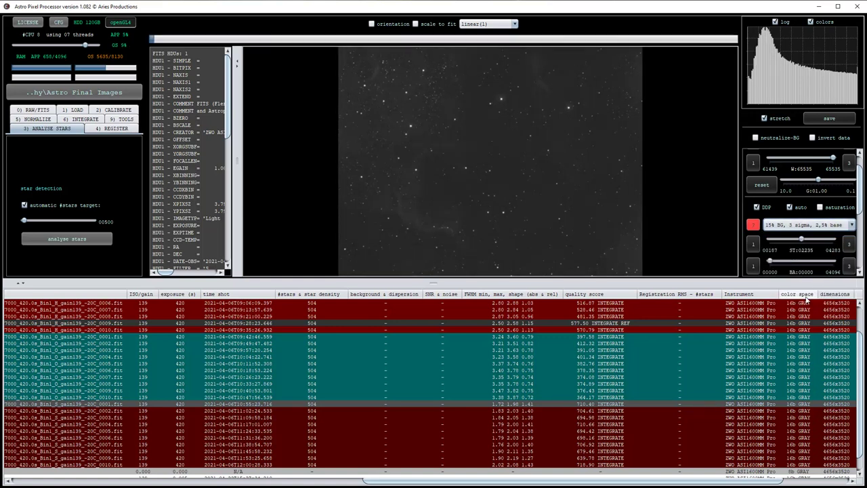
{"action": "scroll", "coordinate": [816, 244], "scroll_direction": "down", "scroll_amount": 1}
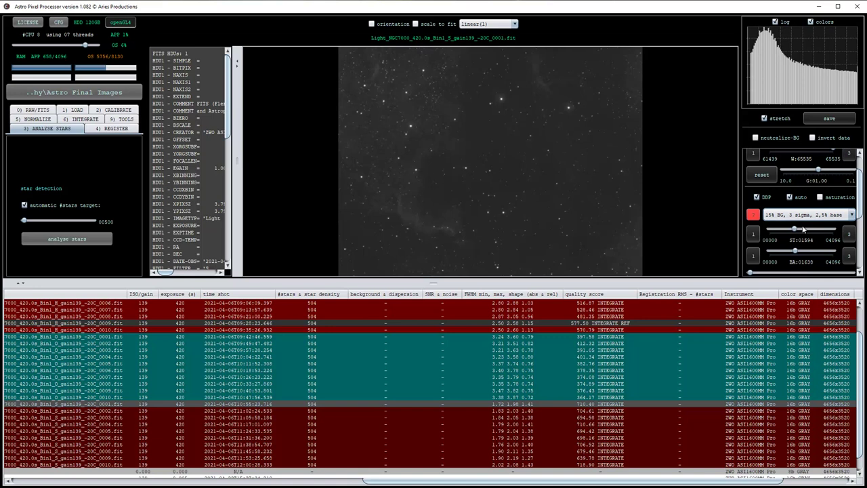
{"action": "scroll", "coordinate": [813, 231], "scroll_direction": "down", "scroll_amount": 2}
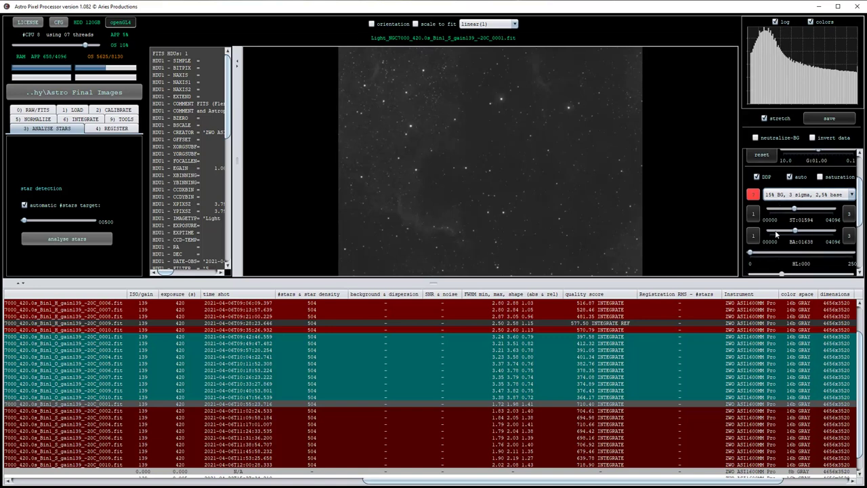
Compare the preview with no stretch and with 10% BG, 3 sigma, 0,0% base, and settle on 15% BG, 5 sigma, 0,0% base
{"action": "left_click", "coordinate": [818, 195]}
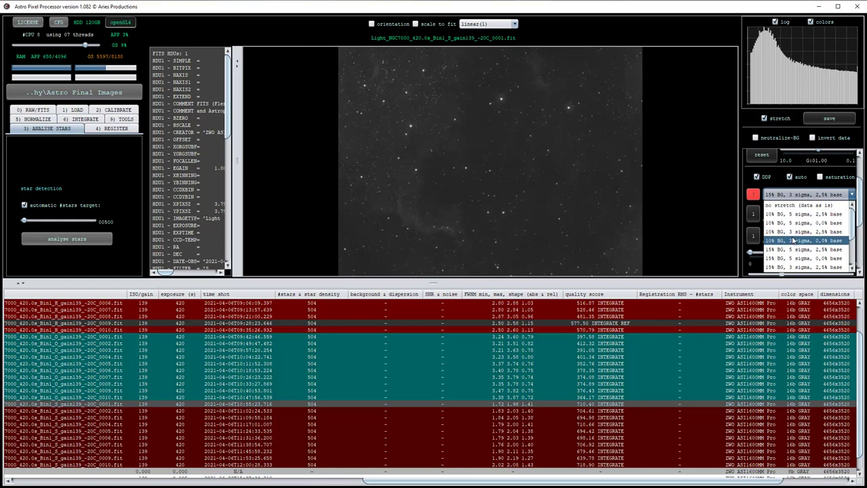
{"action": "left_click", "coordinate": [798, 205]}
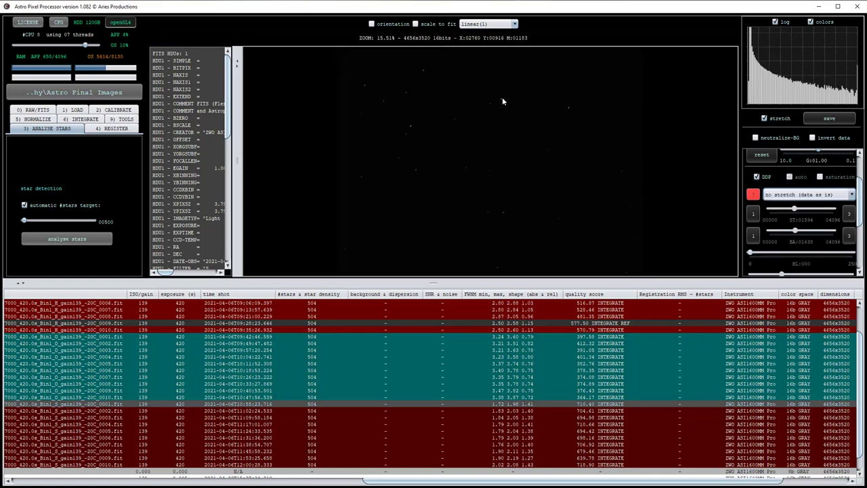
{"action": "left_click", "coordinate": [797, 196]}
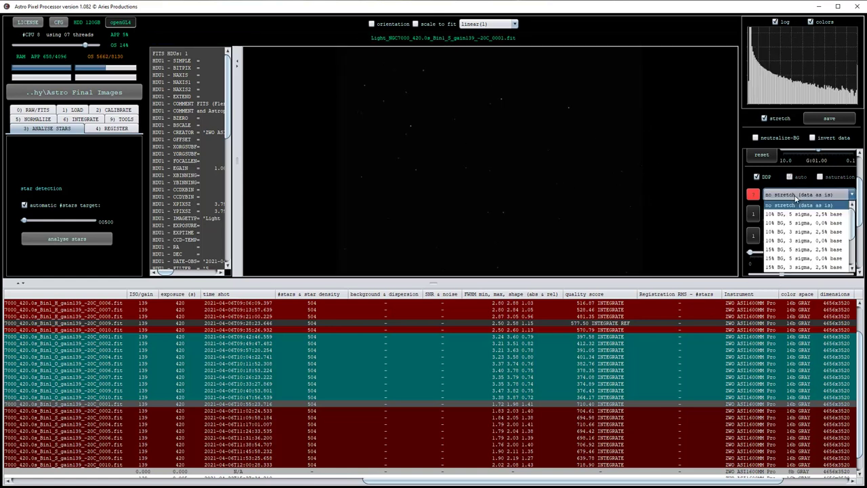
{"action": "left_click", "coordinate": [799, 240]}
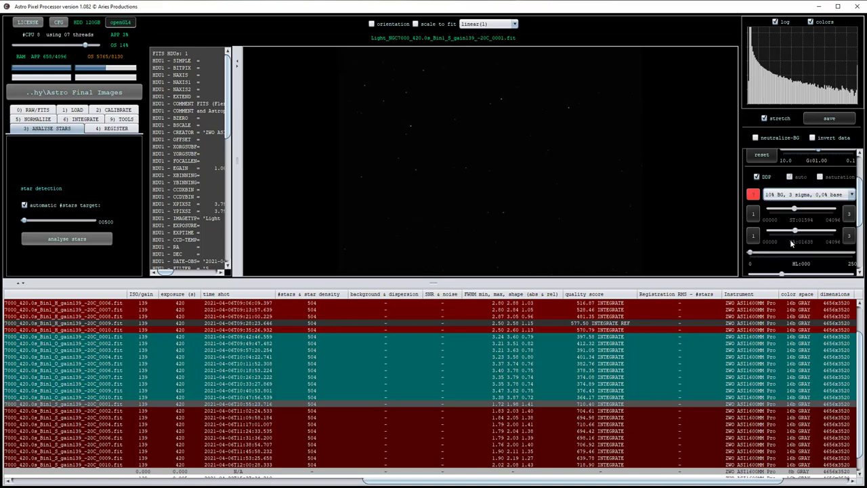
{"action": "left_click", "coordinate": [809, 195]}
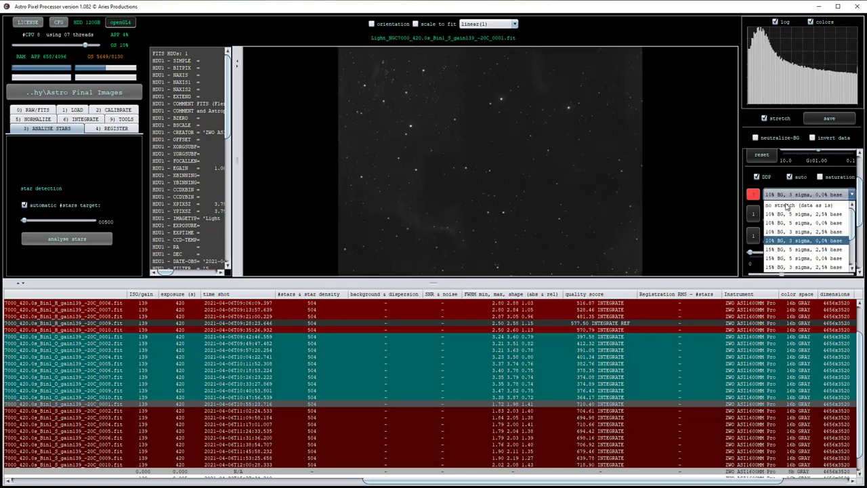
{"action": "left_click", "coordinate": [786, 258]}
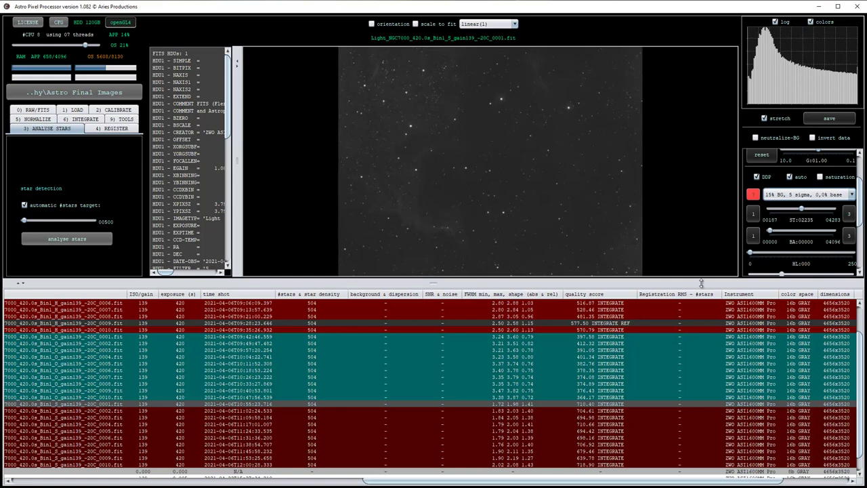
Review the light frames' file names and quality scores, and the available options for removing and sorting frames
{"action": "scroll", "coordinate": [515, 393], "scroll_direction": "down", "scroll_amount": 1}
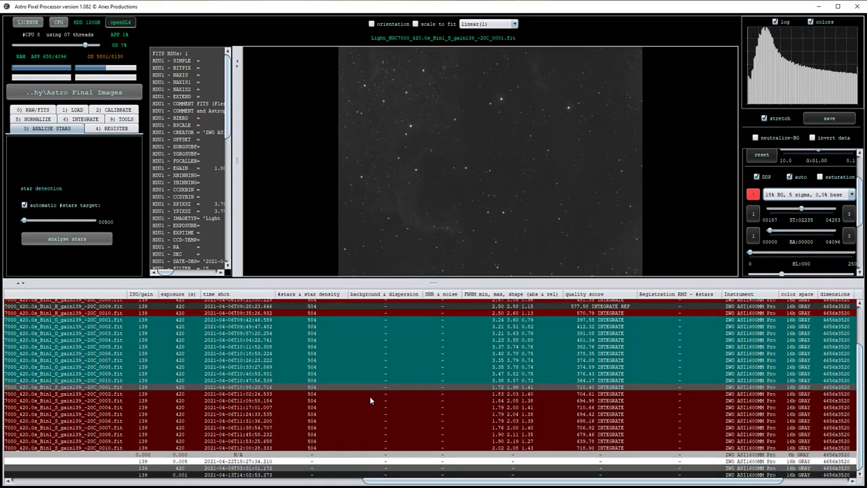
{"action": "scroll", "coordinate": [366, 401], "scroll_direction": "up", "scroll_amount": 3}
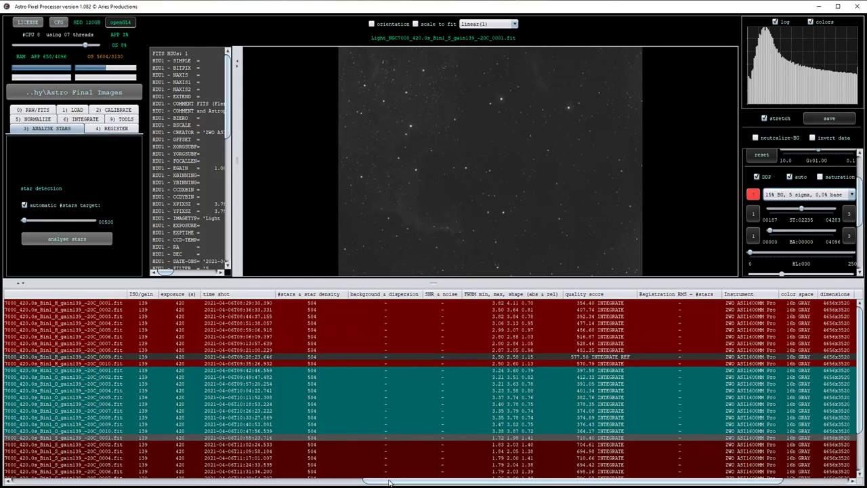
{"action": "left_click_drag", "start_coordinate": [389, 483], "coordinate": [257, 482]}
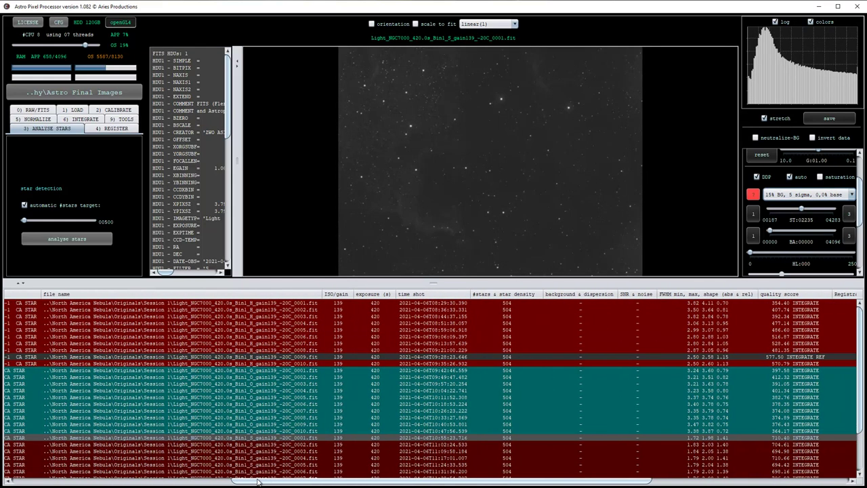
{"action": "right_click", "coordinate": [464, 353]}
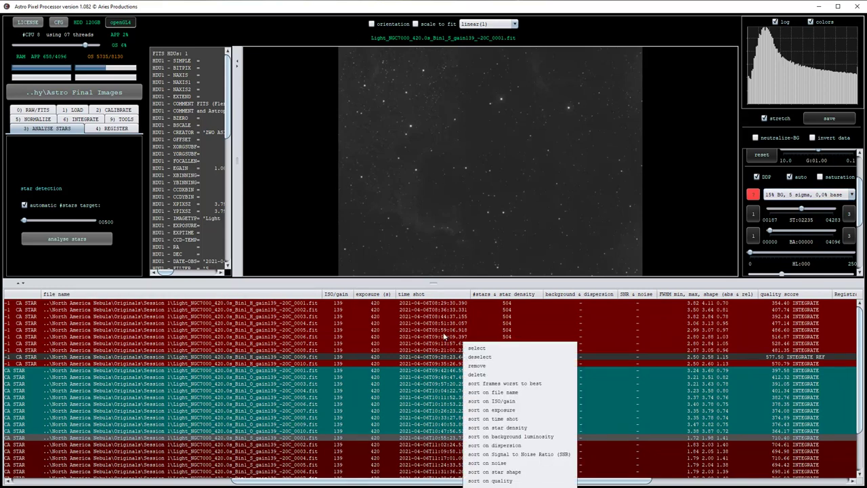
{"action": "right_click", "coordinate": [444, 337]}
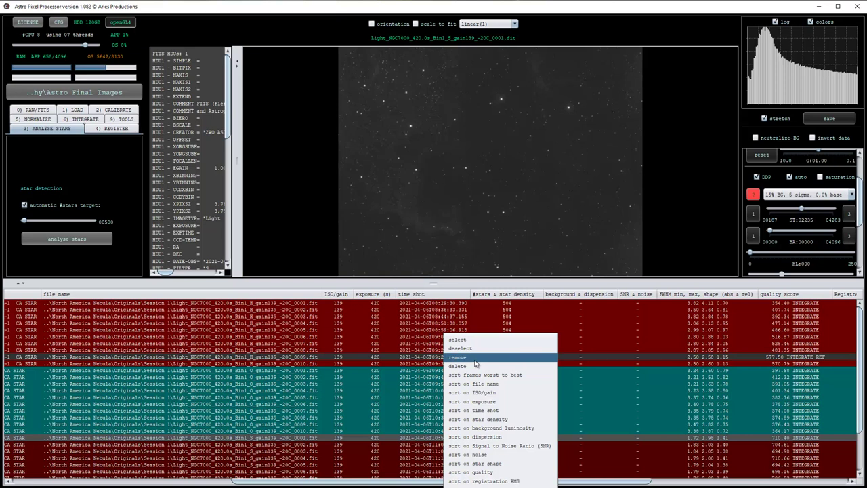
{"action": "left_click", "coordinate": [862, 348]}
{"action": "scroll", "coordinate": [860, 344], "scroll_direction": "down", "scroll_amount": 3}
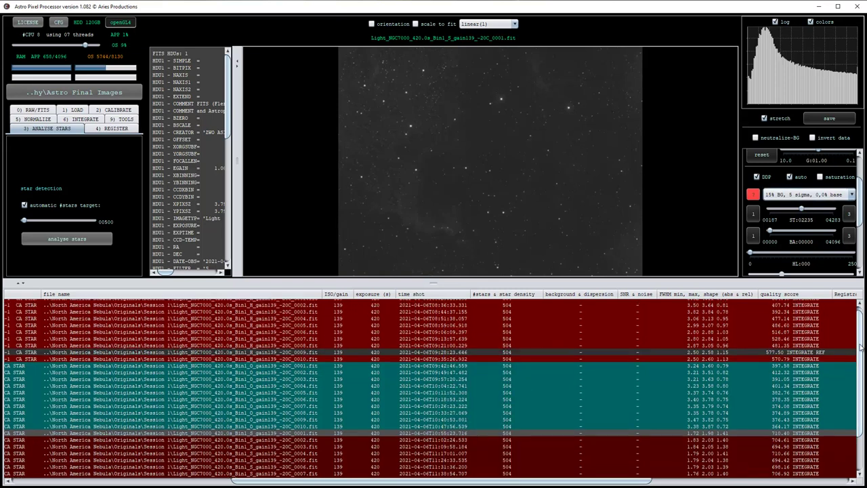
{"action": "scroll", "coordinate": [861, 413], "scroll_direction": "up", "scroll_amount": 3}
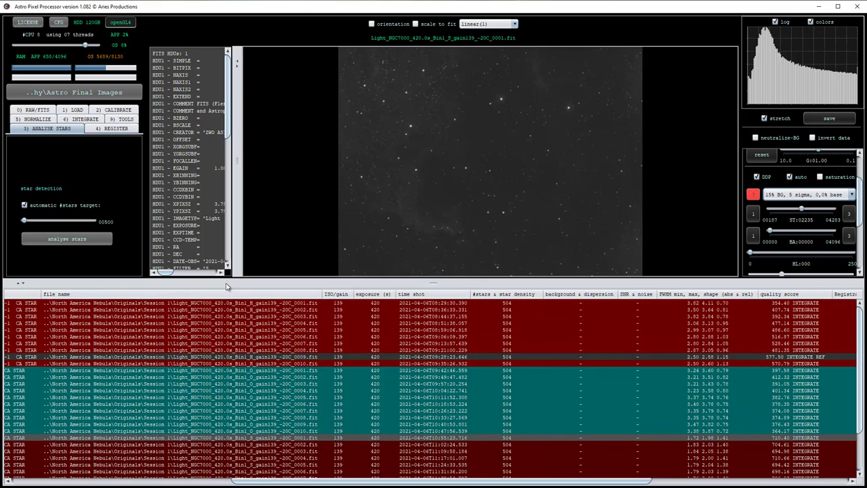
Open the registration settings and examine the distortion correction, registration mode and registration model options
{"action": "left_click", "coordinate": [114, 129]}
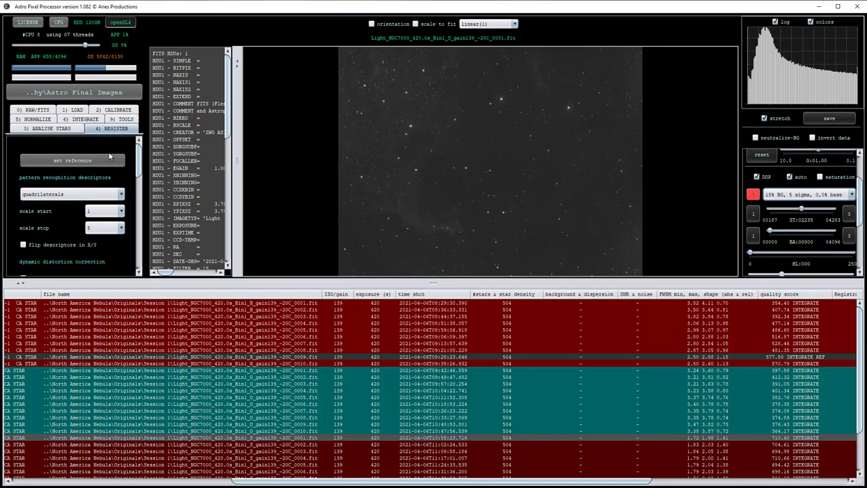
{"action": "scroll", "coordinate": [109, 160], "scroll_direction": "down", "scroll_amount": 3}
{"action": "scroll", "coordinate": [105, 183], "scroll_direction": "down", "scroll_amount": 4}
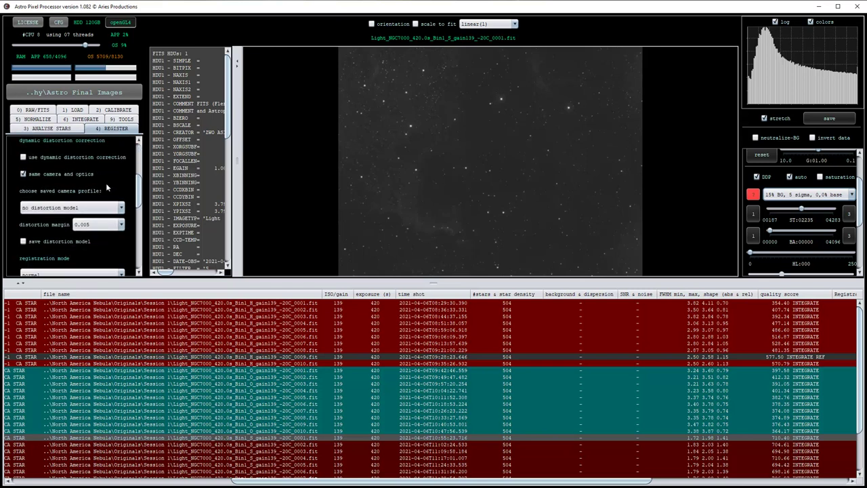
{"action": "scroll", "coordinate": [121, 228], "scroll_direction": "down", "scroll_amount": 1}
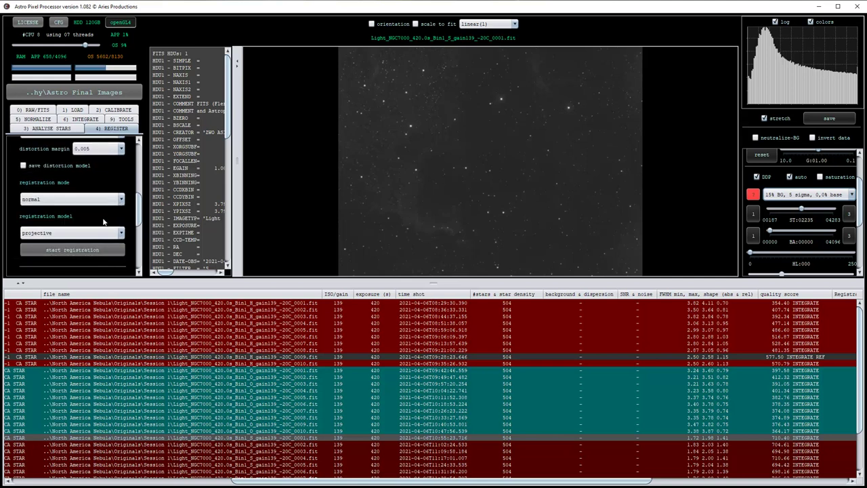
Set the registration mode to mosaic and look over the pattern recognition and distortion correction settings
{"action": "left_click", "coordinate": [52, 199]}
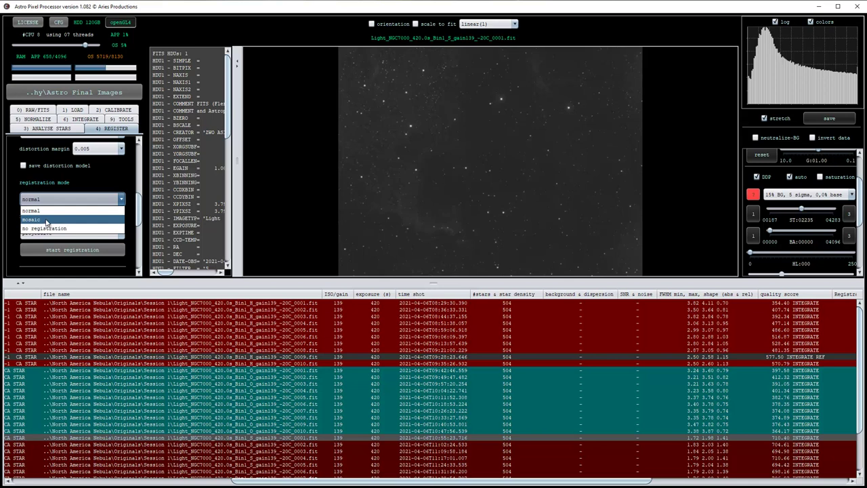
{"action": "left_click", "coordinate": [47, 220]}
{"action": "left_click", "coordinate": [139, 209]}
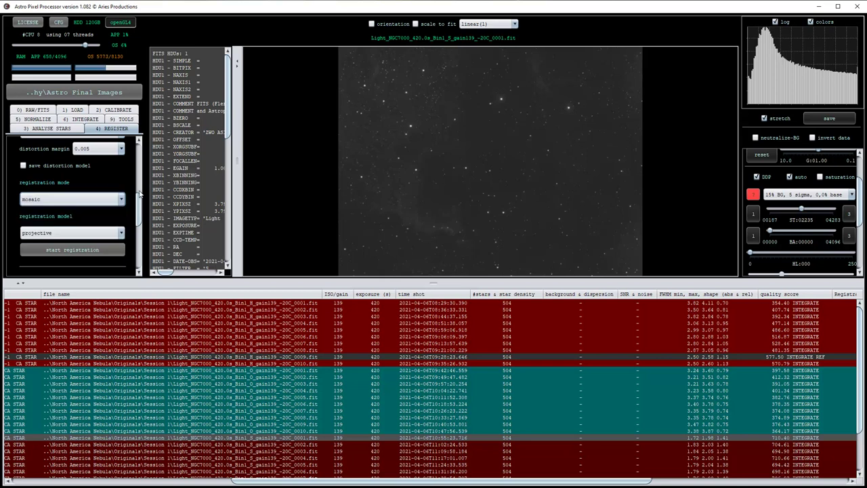
{"action": "scroll", "coordinate": [139, 187], "scroll_direction": "up", "scroll_amount": 2}
{"action": "scroll", "coordinate": [139, 186], "scroll_direction": "up", "scroll_amount": 2}
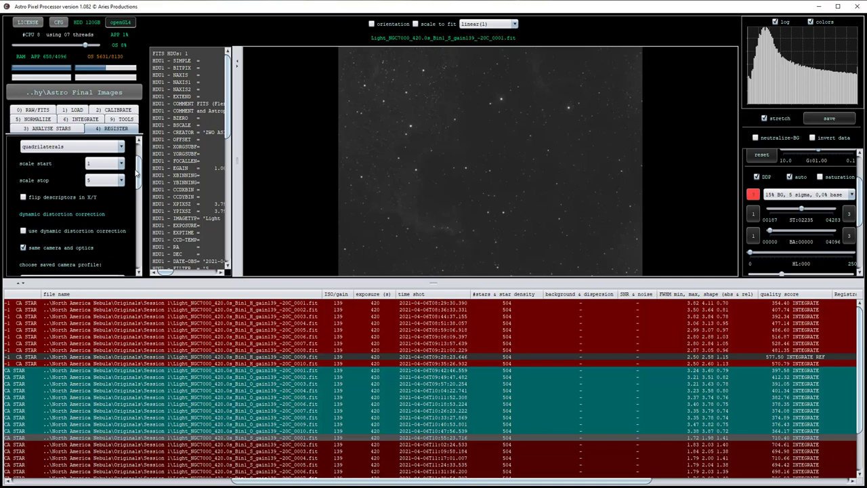
{"action": "left_click_drag", "start_coordinate": [139, 174], "coordinate": [139, 213]}
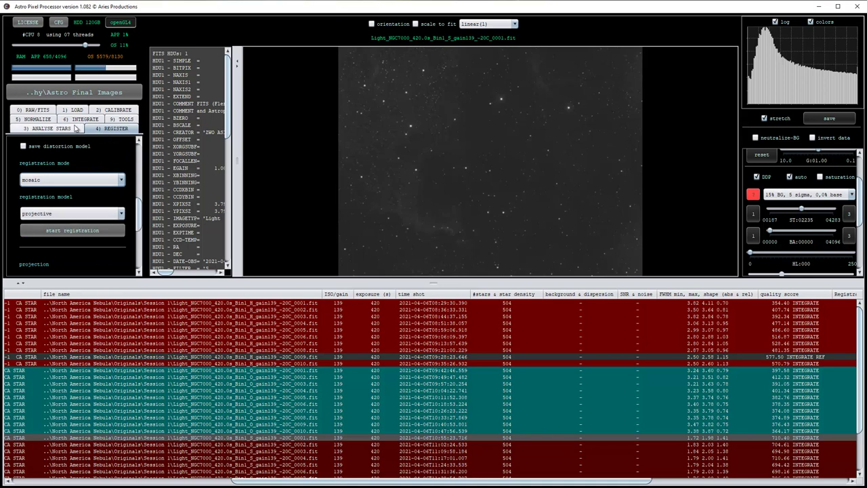
Register the light frames in normal mode with the projective model and review the registration results for all frames
{"action": "left_click", "coordinate": [42, 181]}
{"action": "left_click", "coordinate": [40, 193]}
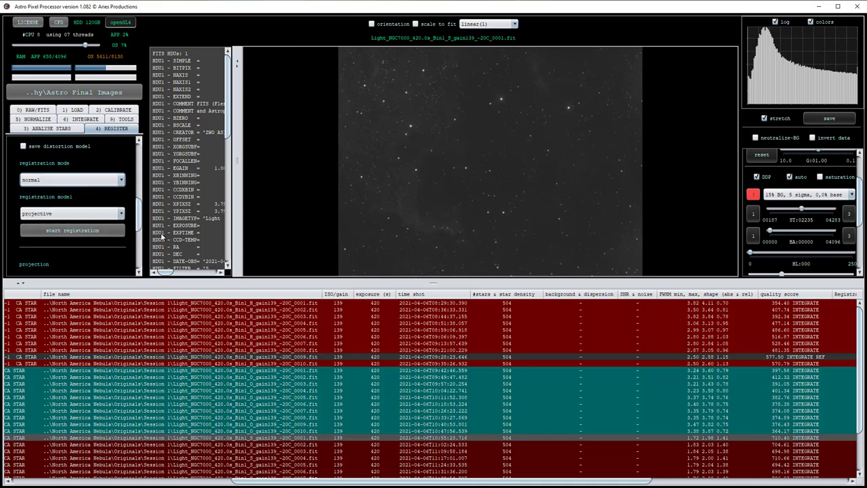
{"action": "mouse_move", "coordinate": [141, 216]}
{"action": "left_mouse_down"}
{"action": "mouse_move", "coordinate": [143, 165]}
{"action": "mouse_move", "coordinate": [142, 218]}
{"action": "left_mouse_up"}
{"action": "left_click", "coordinate": [65, 227]}
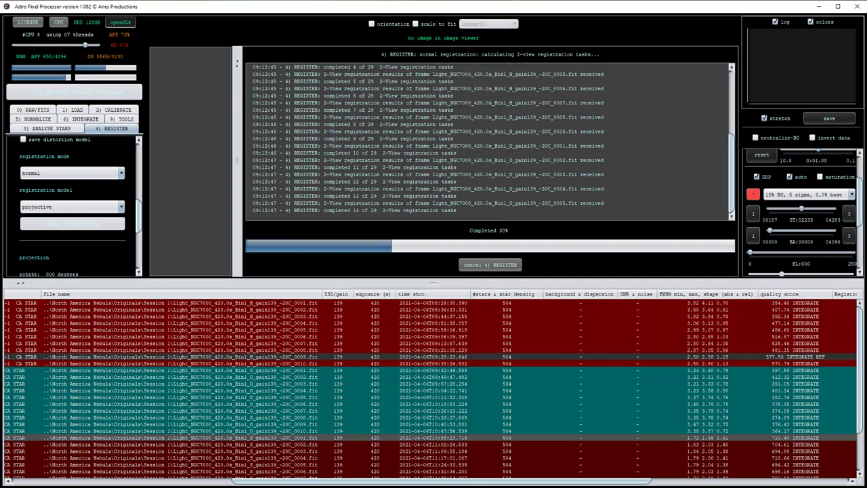
{"action": "left_click_drag", "start_coordinate": [531, 484], "coordinate": [662, 485]}
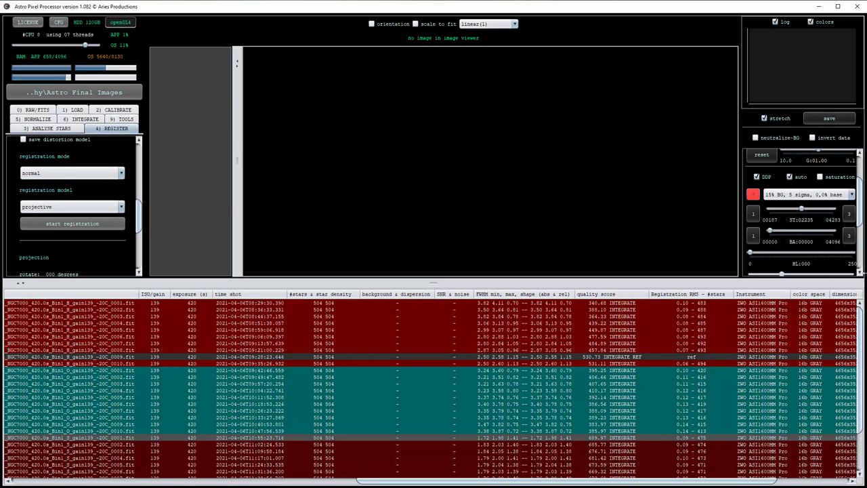
{"action": "left_click_drag", "start_coordinate": [861, 330], "coordinate": [861, 370]}
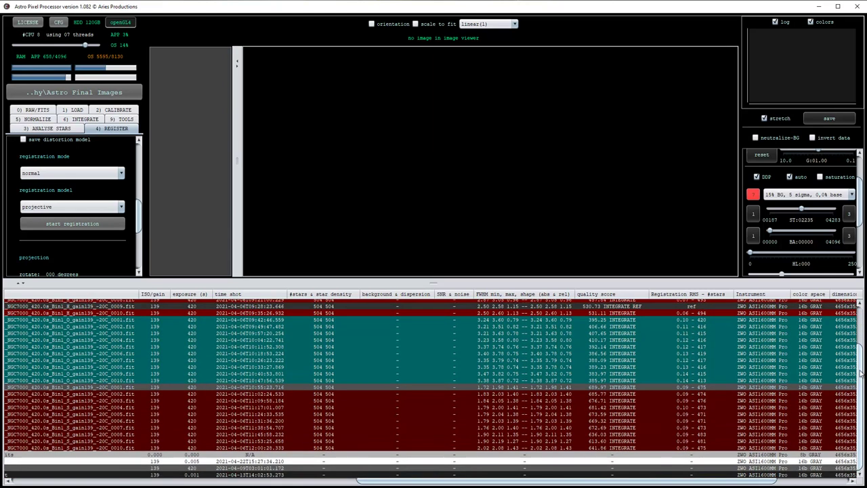
Normalize the lights in regular mode with the multiply-scale method, BWMV scale and background neutralization
{"action": "left_click", "coordinate": [38, 119]}
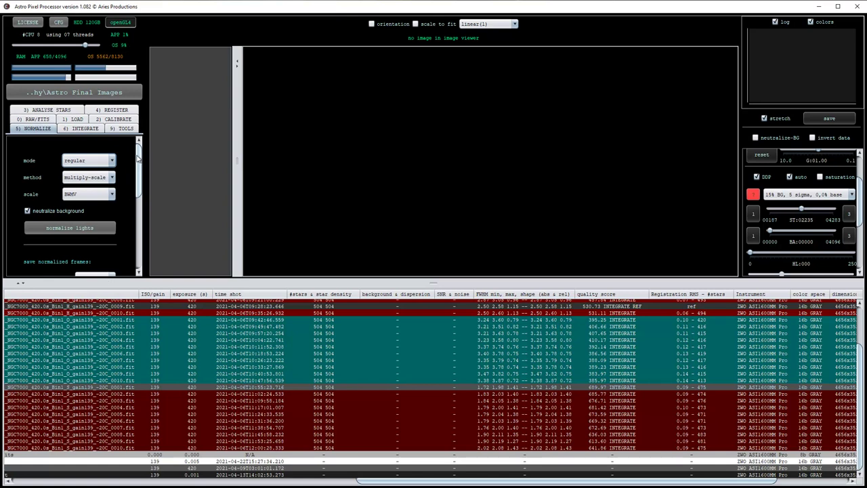
{"action": "scroll", "coordinate": [139, 168], "scroll_direction": "down", "scroll_amount": 2}
{"action": "scroll", "coordinate": [141, 165], "scroll_direction": "up", "scroll_amount": 2}
{"action": "scroll", "coordinate": [138, 193], "scroll_direction": "down", "scroll_amount": 3}
{"action": "scroll", "coordinate": [139, 196], "scroll_direction": "up", "scroll_amount": 2}
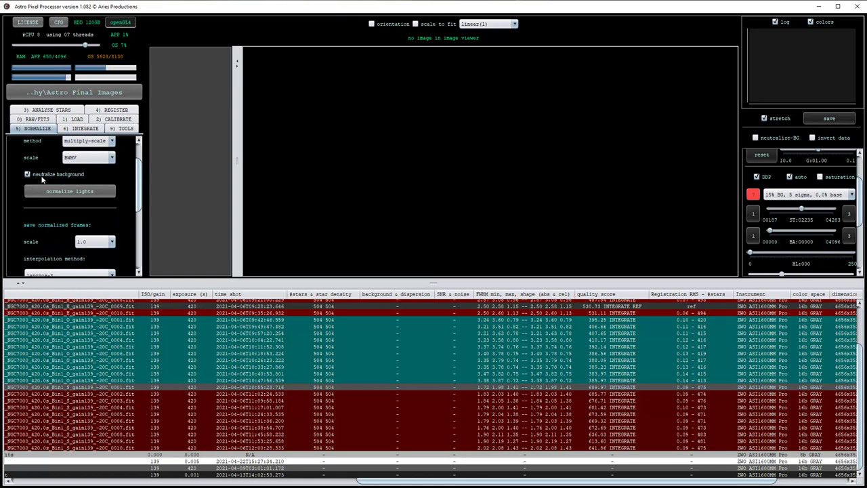
{"action": "left_click", "coordinate": [69, 191]}
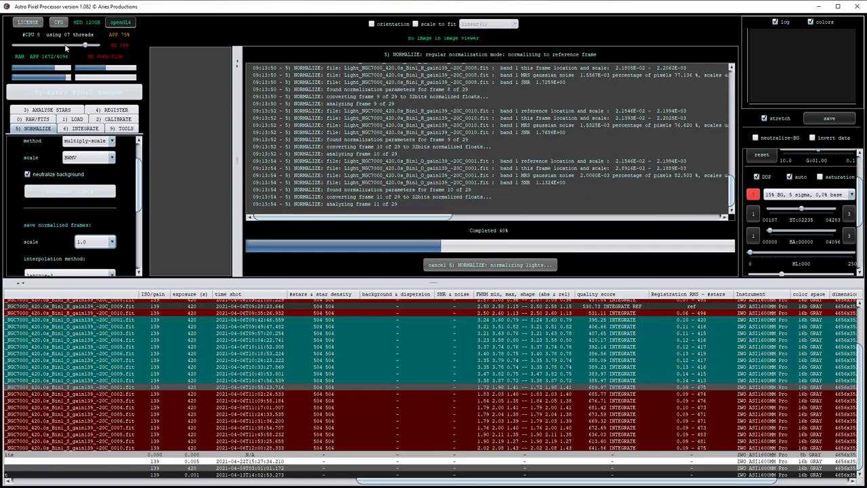
Raise the number of processing threads to 8 and review the normalization results of the light frames
{"action": "left_click_drag", "start_coordinate": [91, 46], "coordinate": [107, 50]}
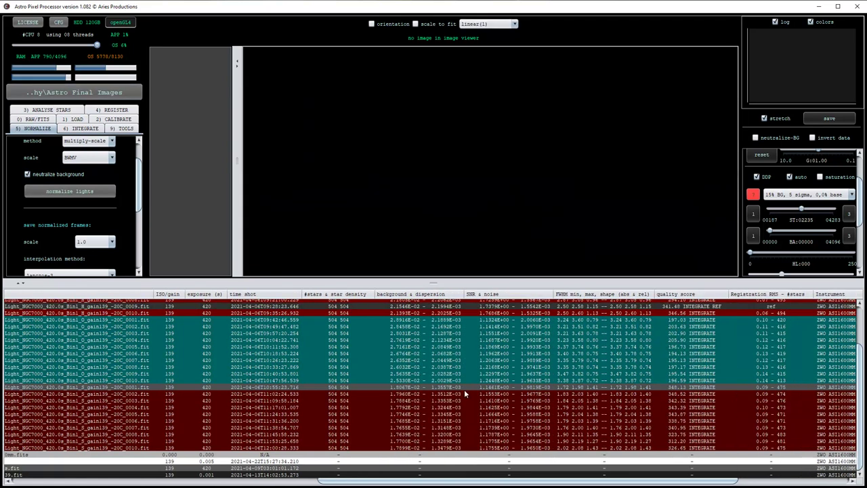
{"action": "scroll", "coordinate": [464, 389], "scroll_direction": "up", "scroll_amount": 3}
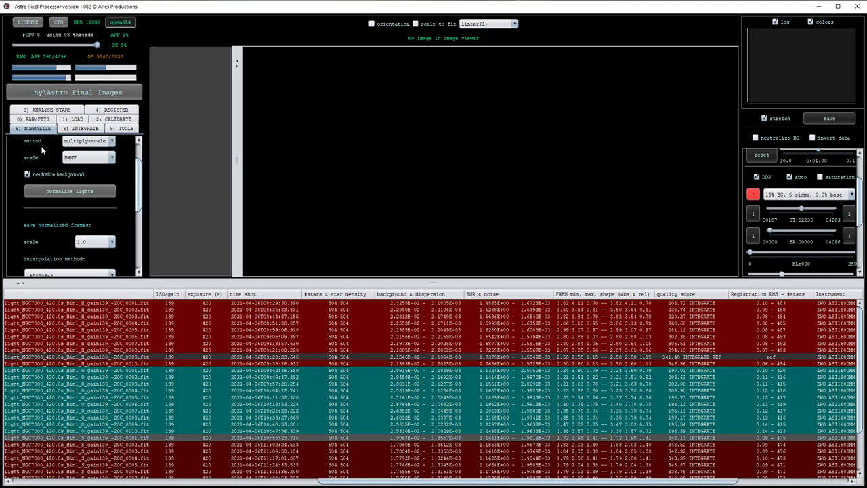
Open the integration settings in an enlarged view and check the multi-session options, keeping integrate all and 100% of the lights
{"action": "left_click", "coordinate": [89, 131]}
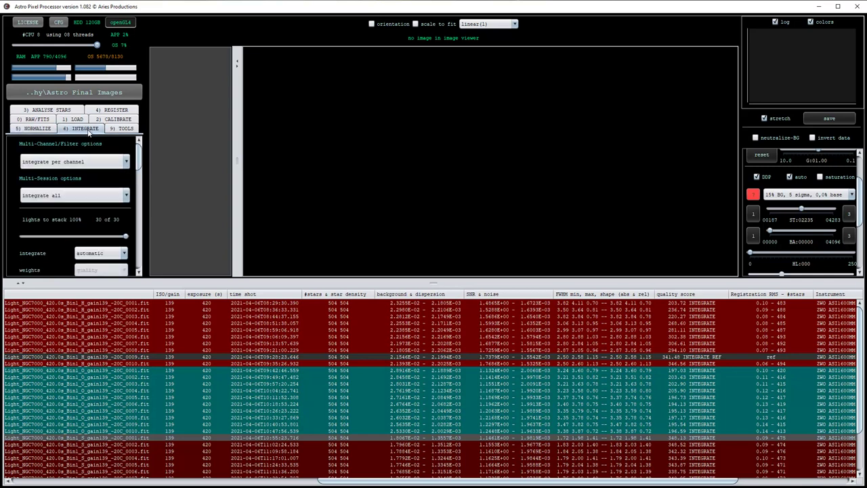
{"action": "left_click_drag", "start_coordinate": [282, 287], "coordinate": [288, 390]}
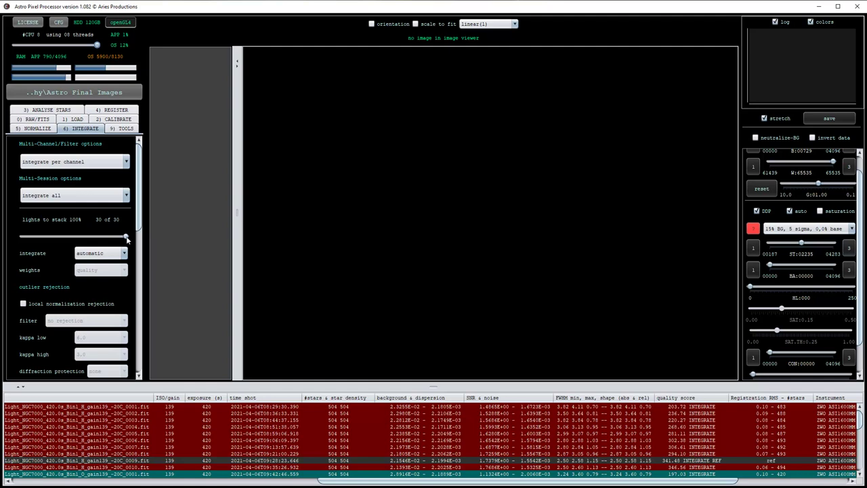
{"action": "mouse_move", "coordinate": [123, 235]}
{"action": "left_mouse_down"}
{"action": "mouse_move", "coordinate": [113, 235]}
{"action": "mouse_move", "coordinate": [127, 238]}
{"action": "left_mouse_up"}
{"action": "left_click", "coordinate": [128, 197]}
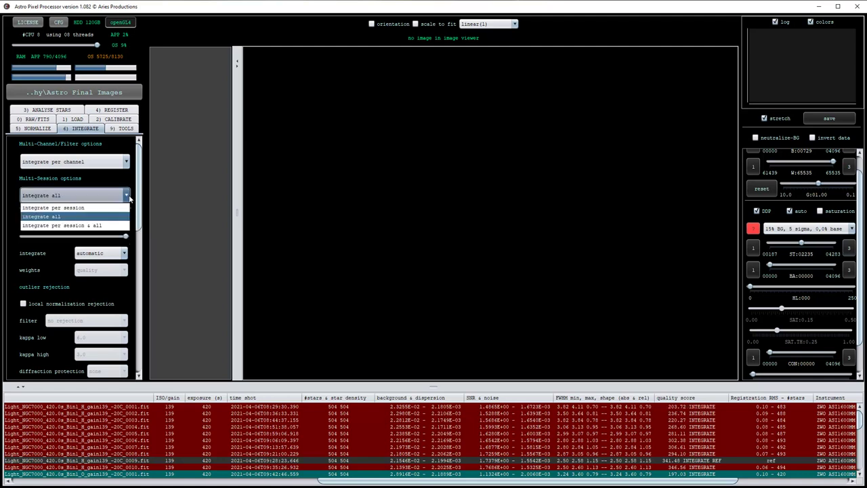
{"action": "left_click", "coordinate": [128, 196]}
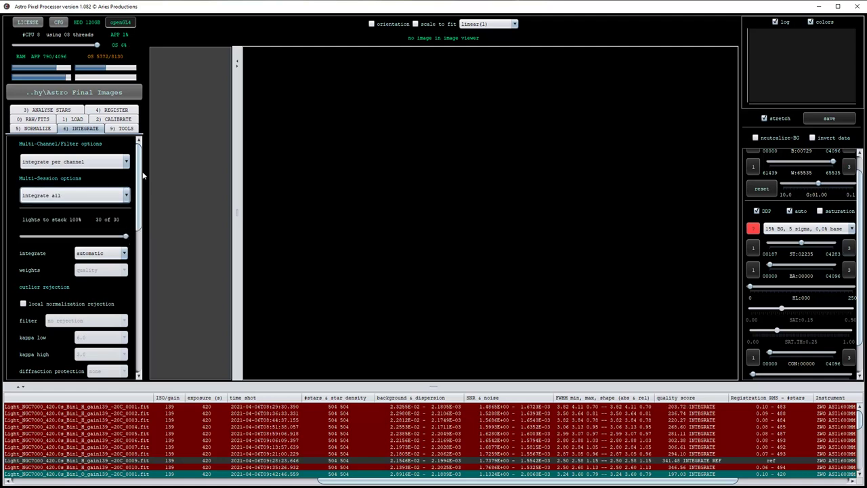
Look over the LNC degree choices and enable multi-band blending at 8%
{"action": "left_click_drag", "start_coordinate": [140, 171], "coordinate": [135, 262]}
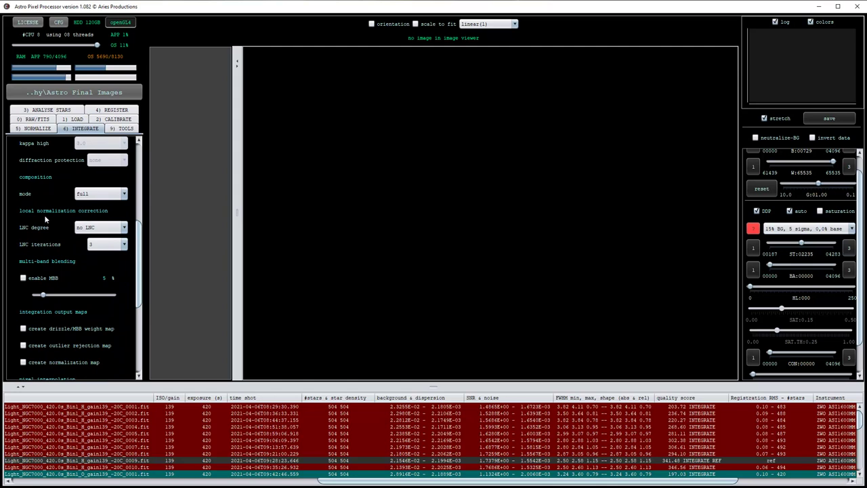
{"action": "left_click", "coordinate": [126, 228]}
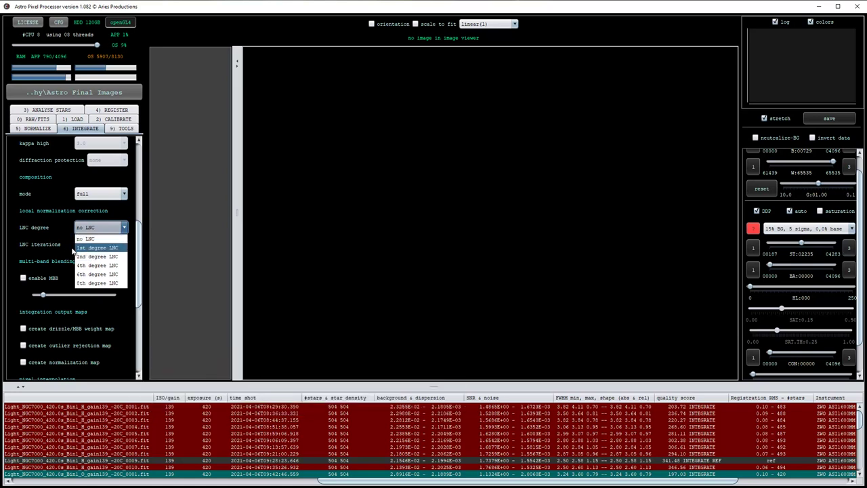
{"action": "left_click", "coordinate": [43, 274]}
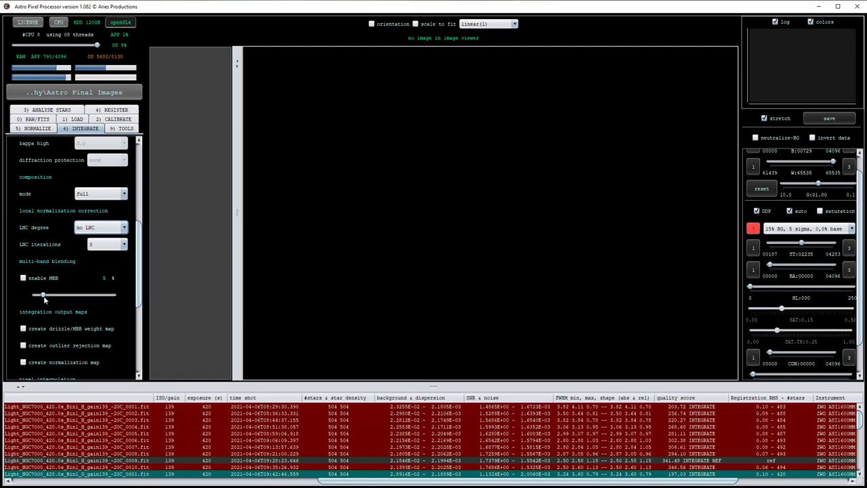
{"action": "left_click_drag", "start_coordinate": [43, 297], "coordinate": [47, 296]}
{"action": "left_click", "coordinate": [24, 279]}
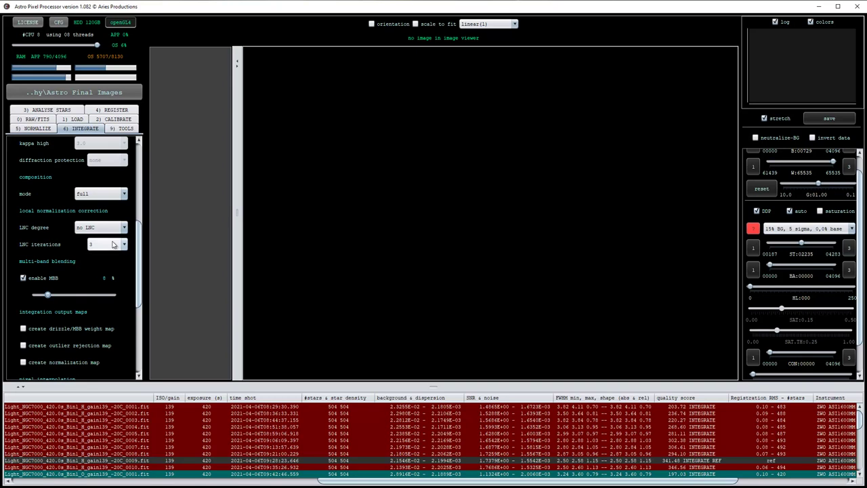
Set the local normalization correction to 1st degree LNC, keeping 3 iterations
{"action": "mouse_move", "coordinate": [125, 242]}
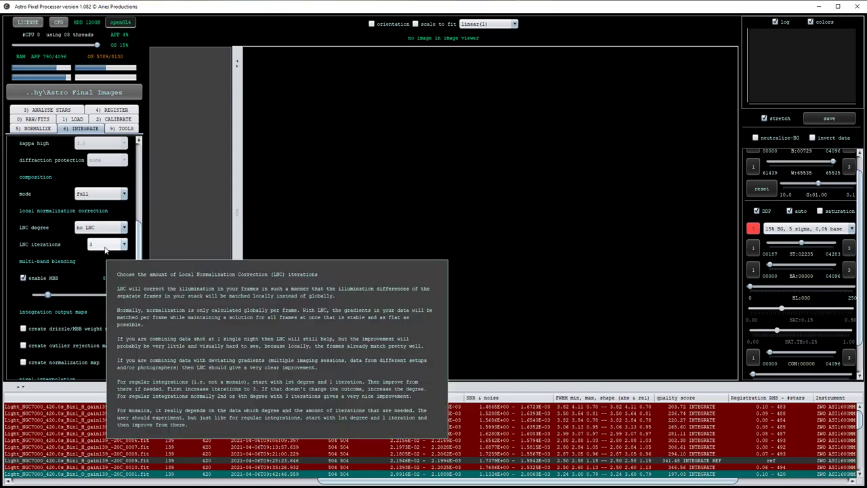
{"action": "left_click", "coordinate": [125, 228]}
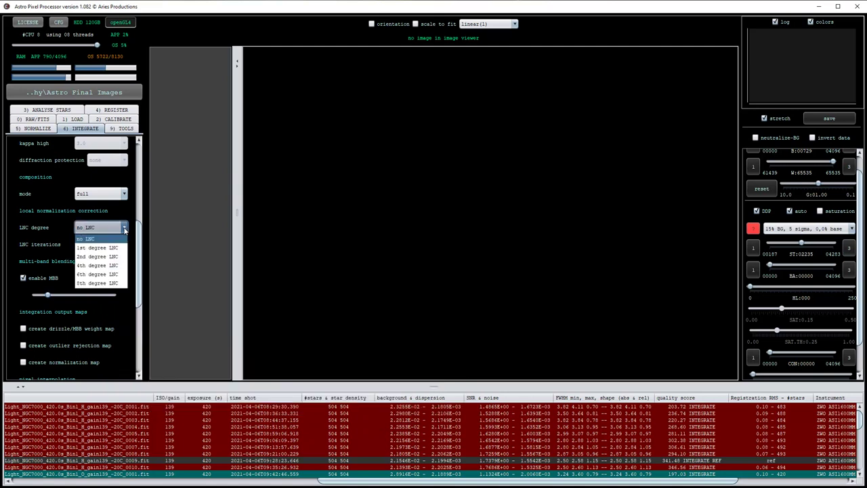
{"action": "left_click", "coordinate": [89, 248]}
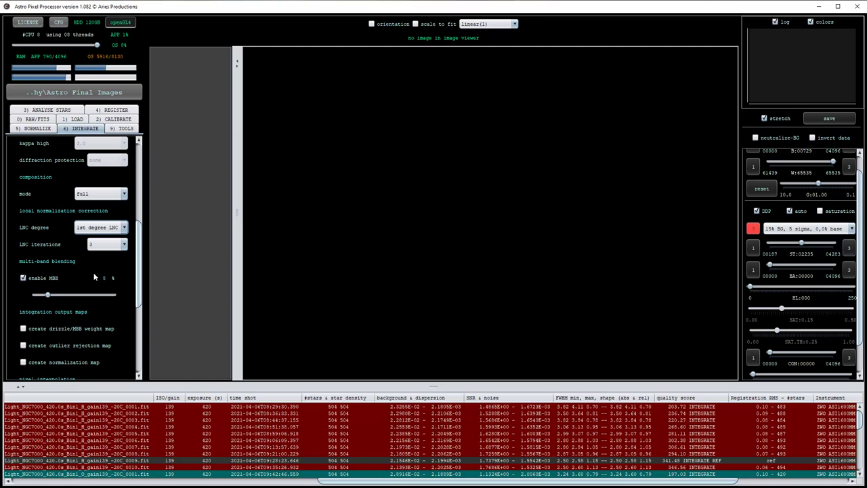
{"action": "left_click", "coordinate": [124, 245]}
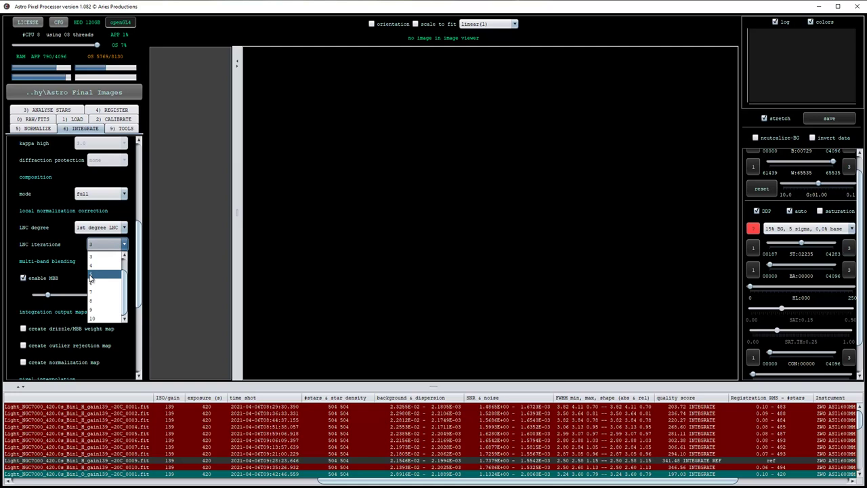
{"action": "left_click", "coordinate": [51, 261]}
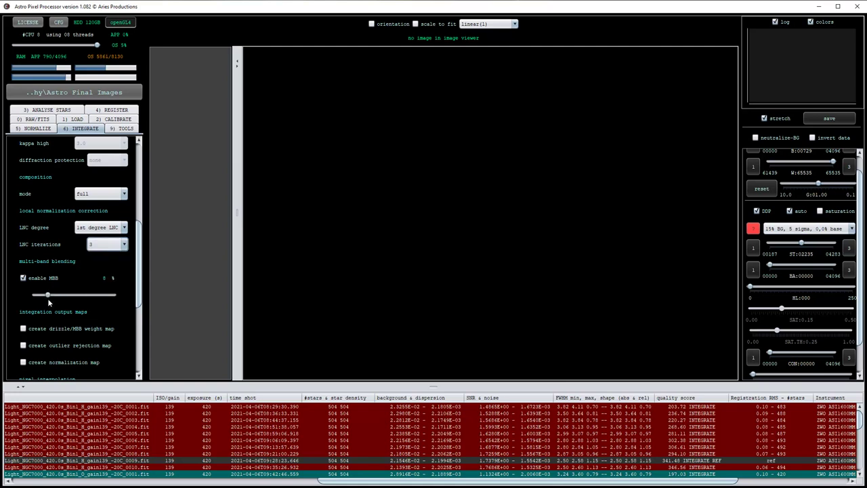
Raise multi-band blending to 10% and look over the output map, interpolation and drizzle settings
{"action": "left_click", "coordinate": [49, 296]}
{"action": "left_click_drag", "start_coordinate": [49, 298], "coordinate": [52, 296]}
{"action": "left_click_drag", "start_coordinate": [140, 282], "coordinate": [137, 311]}
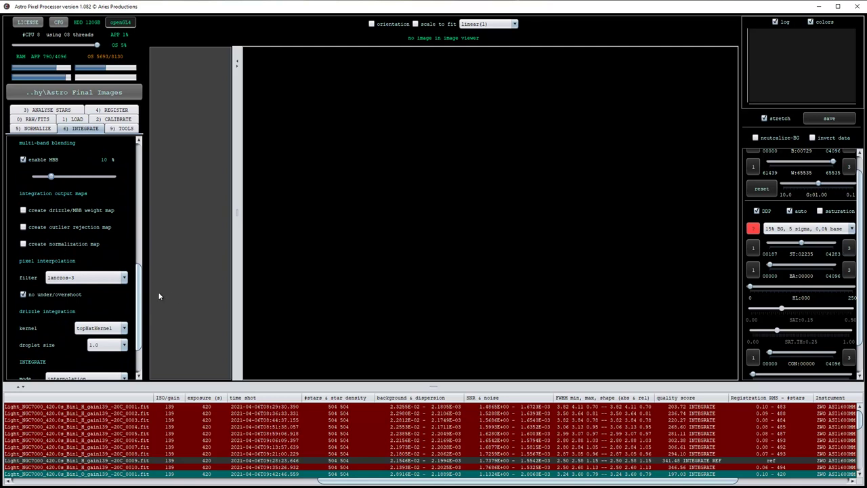
{"action": "left_click_drag", "start_coordinate": [139, 298], "coordinate": [138, 315]}
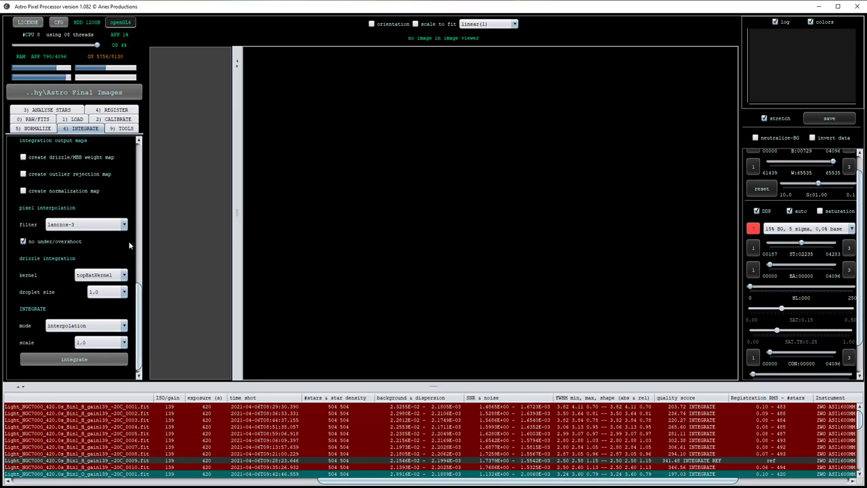
{"action": "left_click_drag", "start_coordinate": [139, 298], "coordinate": [139, 227]}
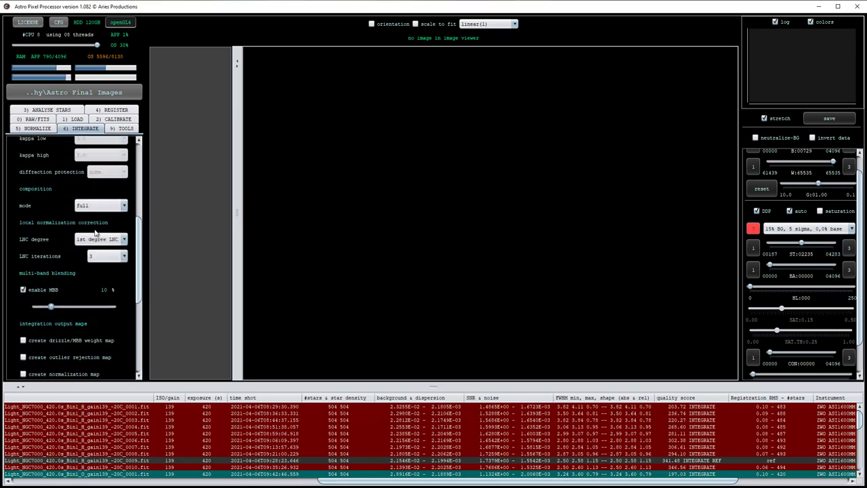
Set the LNC degree back to no LNC and disable multi-band blending
{"action": "left_click", "coordinate": [98, 240]}
{"action": "left_click", "coordinate": [89, 252]}
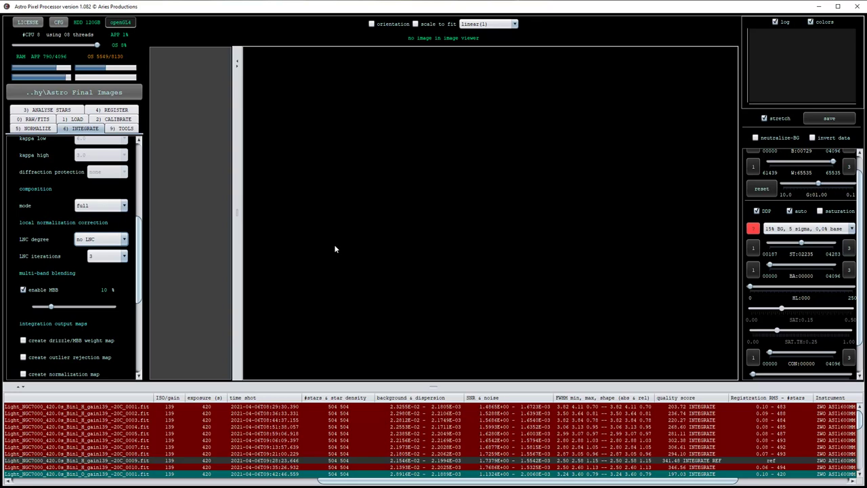
{"action": "left_click", "coordinate": [23, 289]}
Integrate the light frames in interpolation mode at scale 1.0, naming the astronomical object NGC7000
{"action": "left_click_drag", "start_coordinate": [139, 235], "coordinate": [142, 313]}
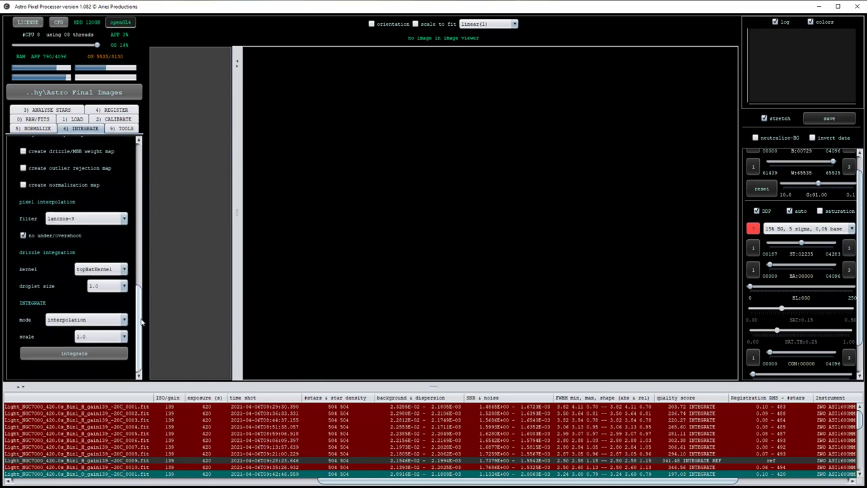
{"action": "left_click", "coordinate": [70, 355]}
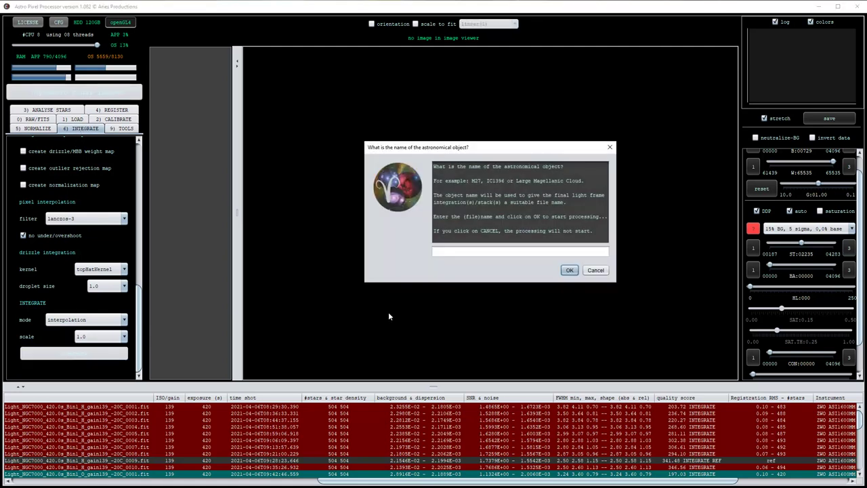
{"action": "left_click", "coordinate": [455, 252]}
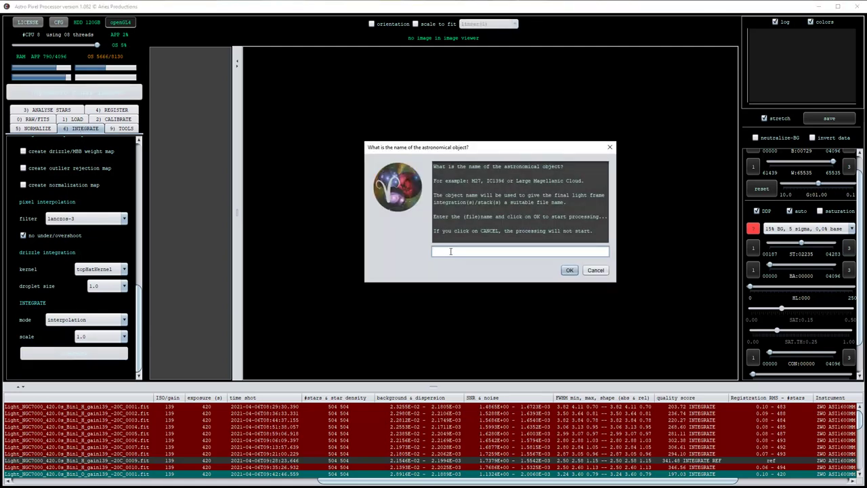
{"action": "type", "text": "NGC7000"}
{"action": "left_click", "coordinate": [568, 270]}
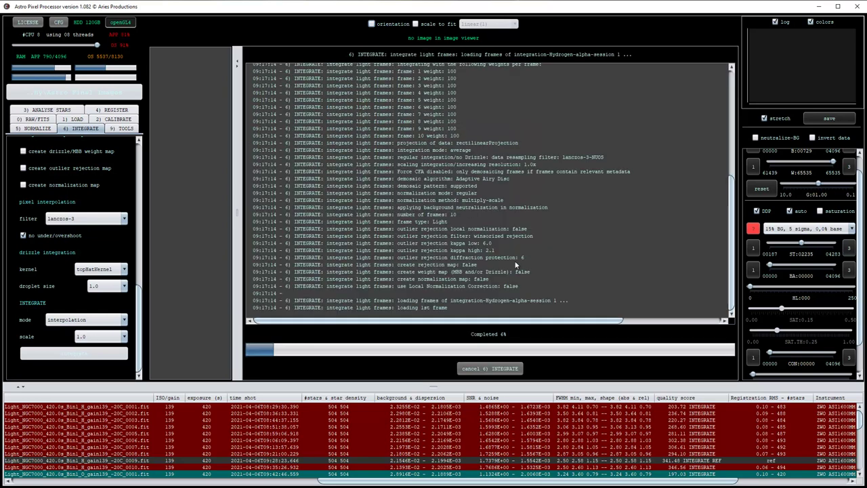
Review the light frame statistics during integration and examine the resulting Hydrogen-alpha, Oxygen III and Sulphur II stacks in the file list
{"action": "scroll", "coordinate": [402, 411], "scroll_direction": "down", "scroll_amount": 2}
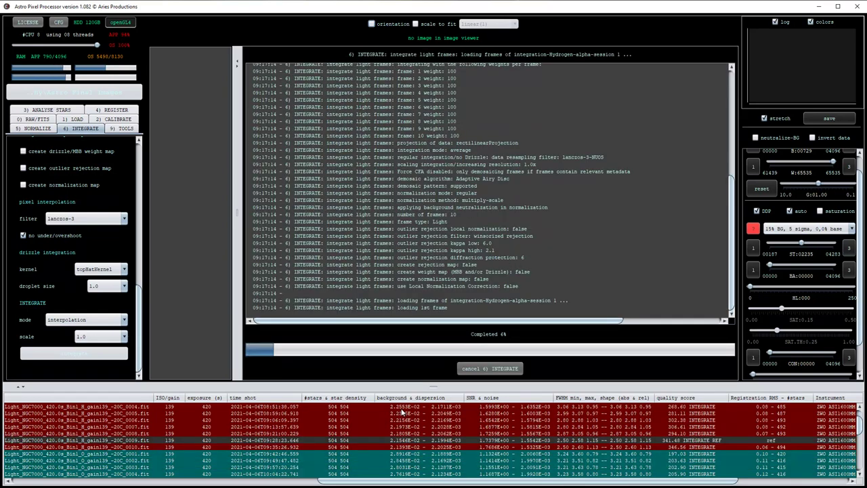
{"action": "scroll", "coordinate": [434, 445], "scroll_direction": "up", "scroll_amount": 3}
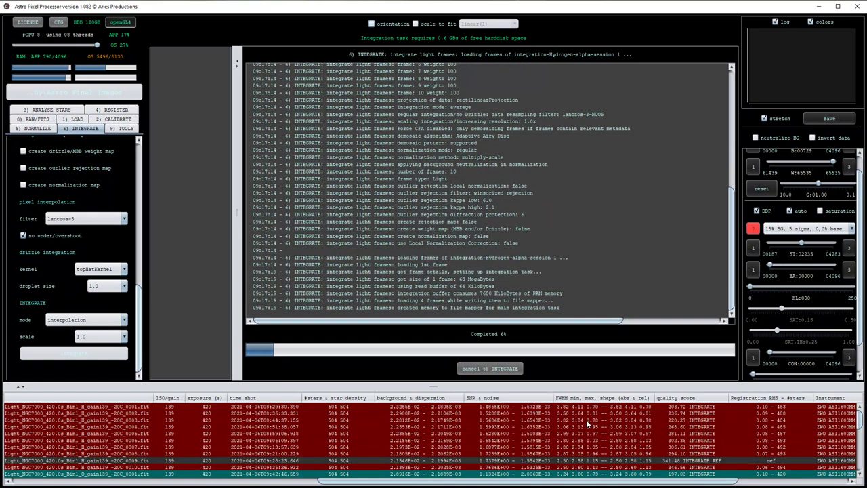
{"action": "scroll", "coordinate": [579, 452], "scroll_direction": "down", "scroll_amount": 5}
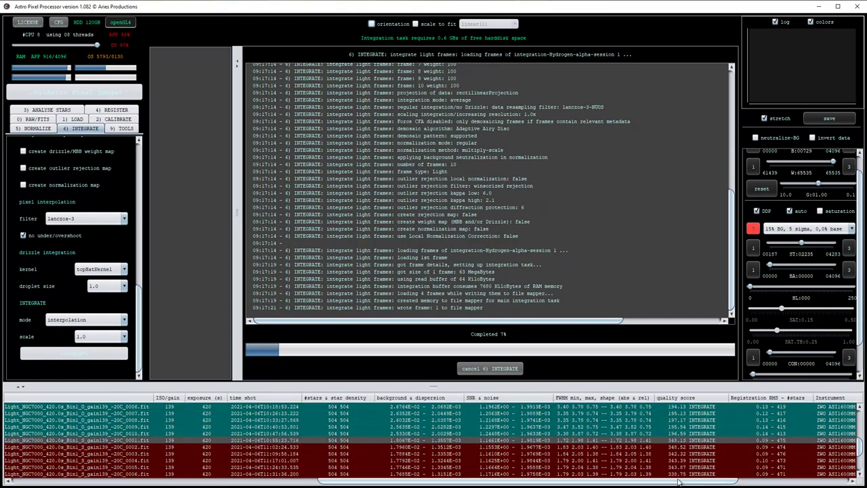
{"action": "scroll", "coordinate": [494, 445], "scroll_direction": "up", "scroll_amount": 4}
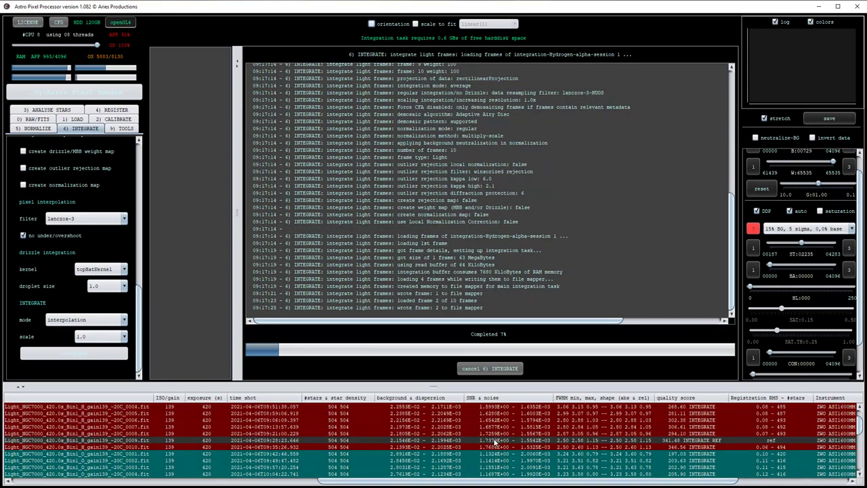
{"action": "scroll", "coordinate": [501, 445], "scroll_direction": "down", "scroll_amount": 4}
{"action": "scroll", "coordinate": [500, 446], "scroll_direction": "down", "scroll_amount": 1}
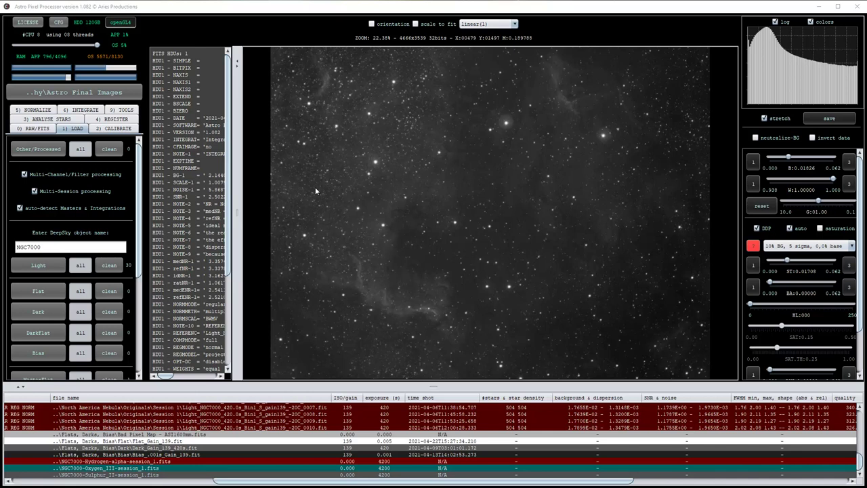
{"action": "left_click", "coordinate": [95, 113]}
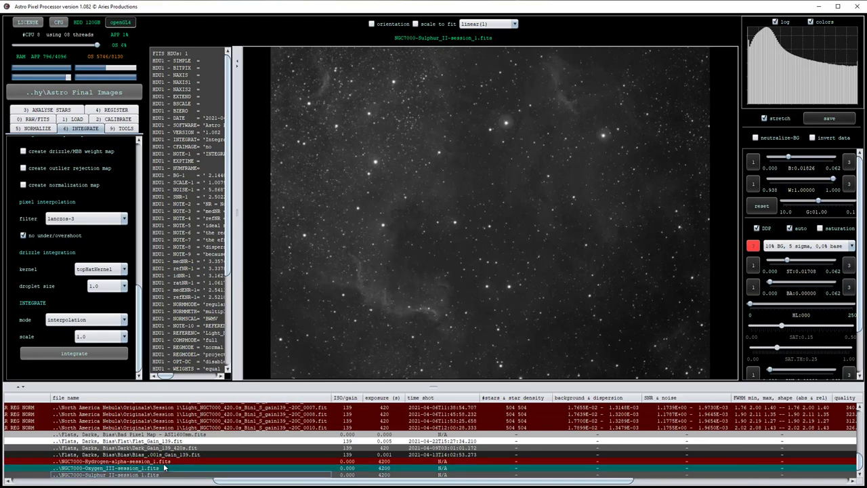
{"action": "left_click", "coordinate": [106, 462]}
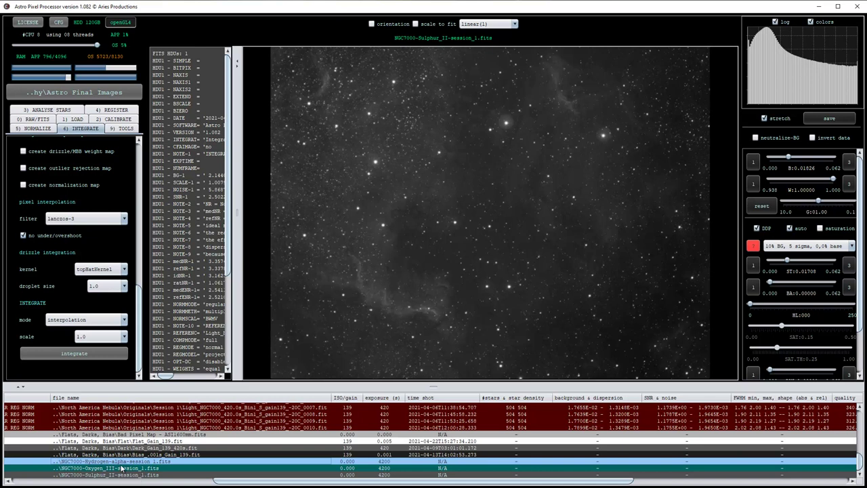
{"action": "left_click", "coordinate": [134, 476]}
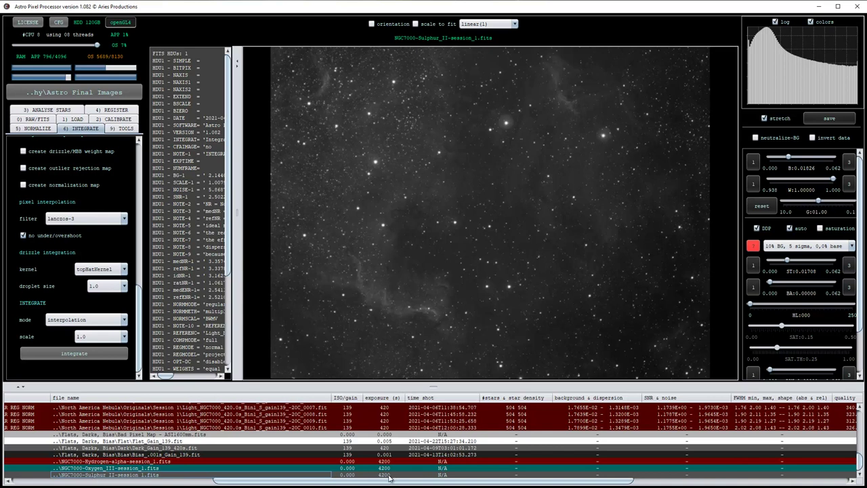
Preview the Sulphur II stack with the stretch presets 10% BG 5 sigma 2,5% base, 15% BG 5 sigma 0,0% base and 20% BG 3 sigma 2,5% base
{"action": "left_click", "coordinate": [779, 247]}
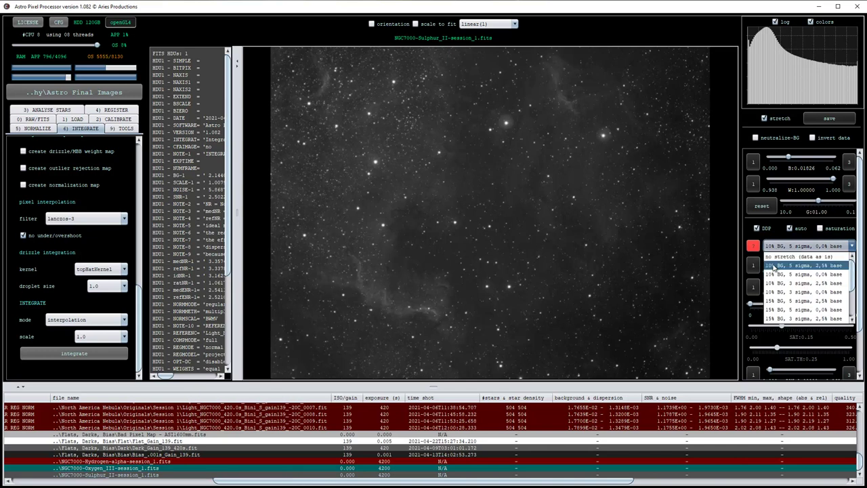
{"action": "left_click", "coordinate": [774, 265]}
{"action": "left_click", "coordinate": [777, 248]}
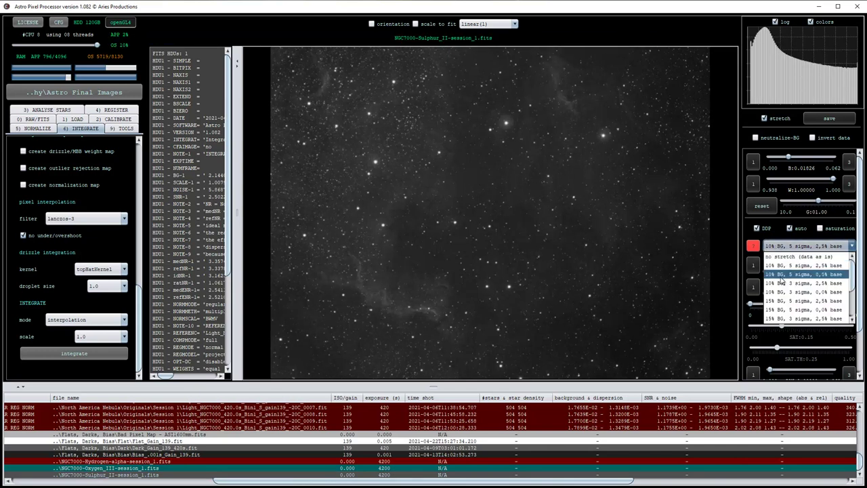
{"action": "left_click", "coordinate": [786, 311]}
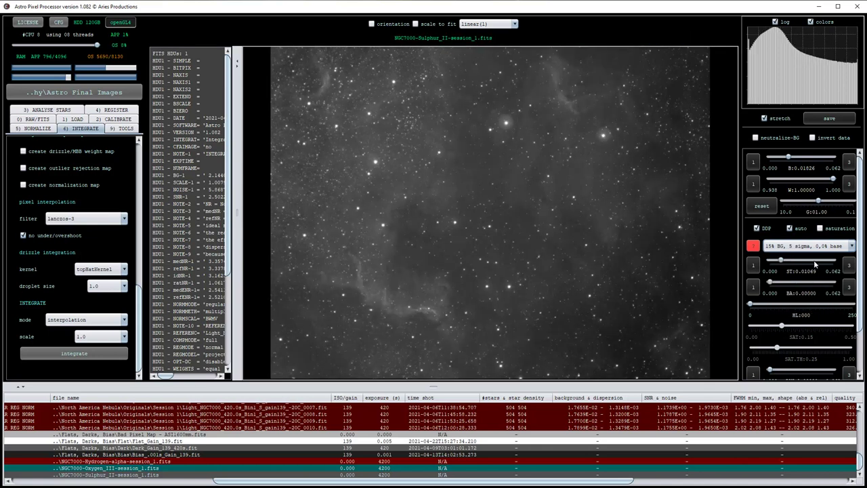
{"action": "left_click", "coordinate": [799, 247]}
{"action": "scroll", "coordinate": [799, 306], "scroll_direction": "down", "scroll_amount": 1}
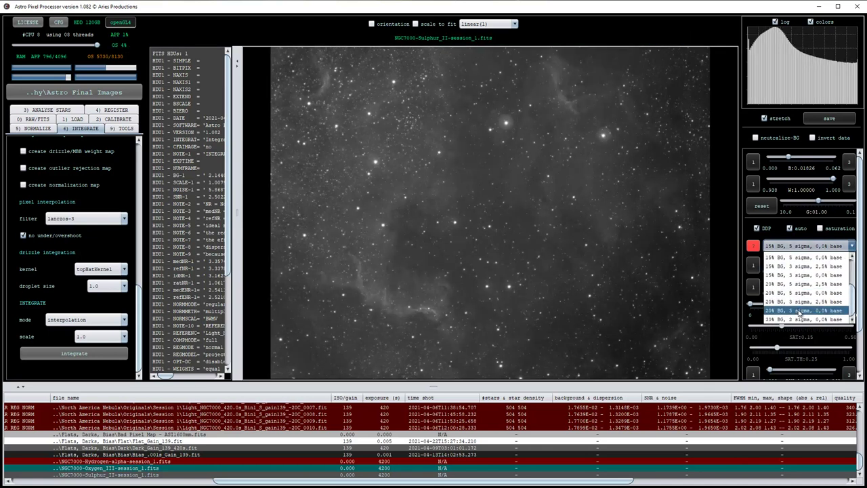
{"action": "left_click", "coordinate": [800, 309]}
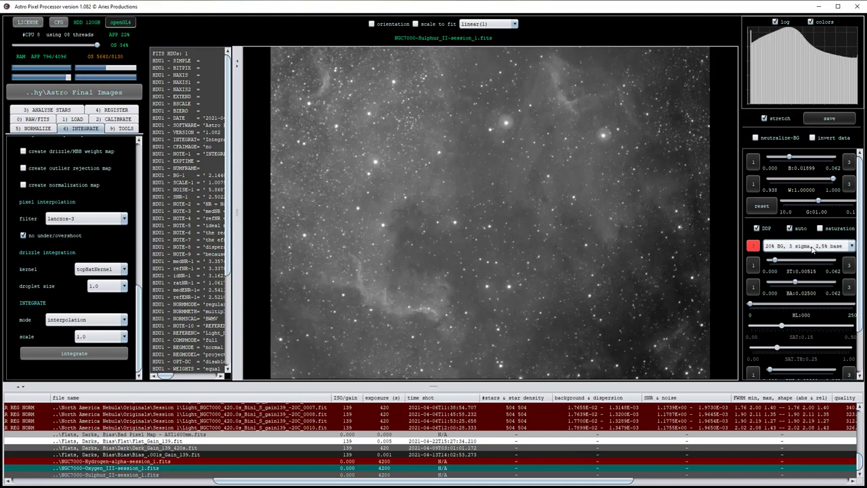
Look through the available background stretch presets without choosing a different one
{"action": "left_click", "coordinate": [804, 248]}
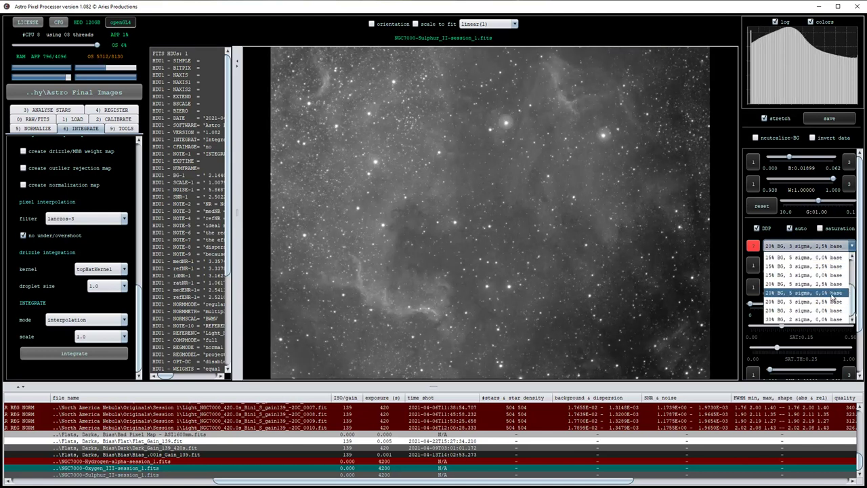
{"action": "scroll", "coordinate": [853, 301], "scroll_direction": "up", "scroll_amount": 1}
{"action": "scroll", "coordinate": [853, 301], "scroll_direction": "up", "scroll_amount": 1}
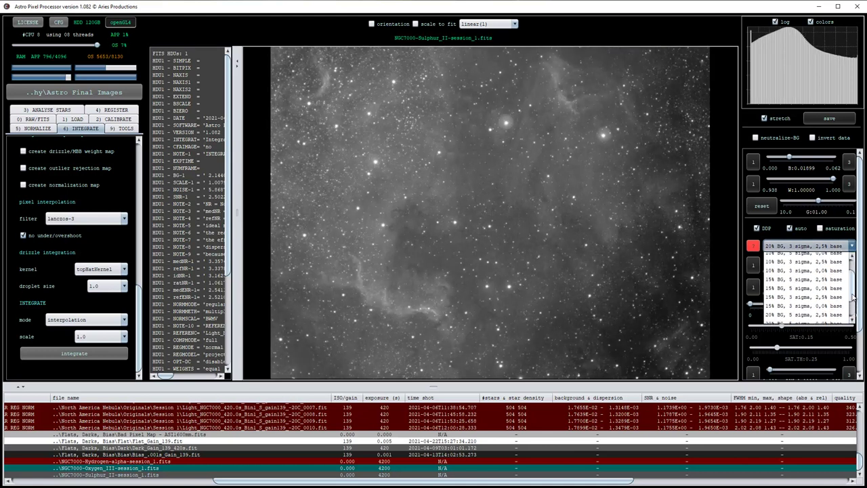
{"action": "scroll", "coordinate": [853, 297], "scroll_direction": "up", "scroll_amount": 2}
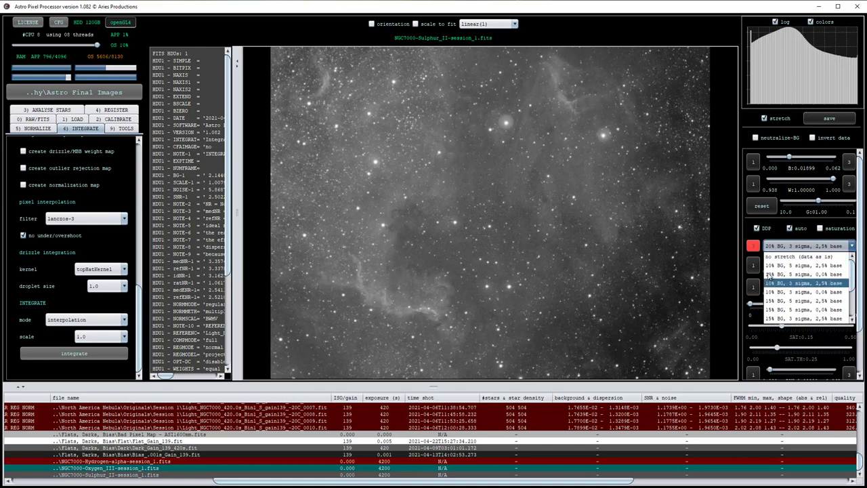
{"action": "key", "text": "Down"}
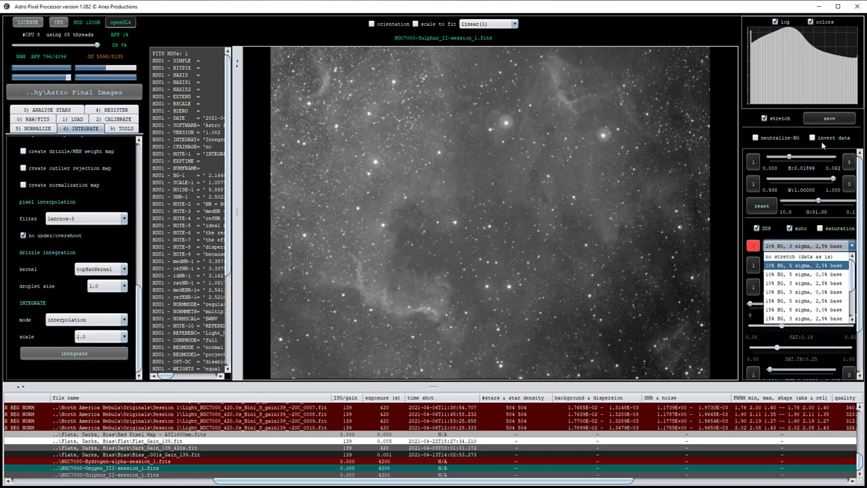
{"action": "key", "text": "Down"}
{"action": "key", "text": "Down"}
{"action": "key", "text": "Down"}
{"action": "key", "text": "Down"}
{"action": "key", "text": "Down"}
{"action": "key", "text": "Down"}
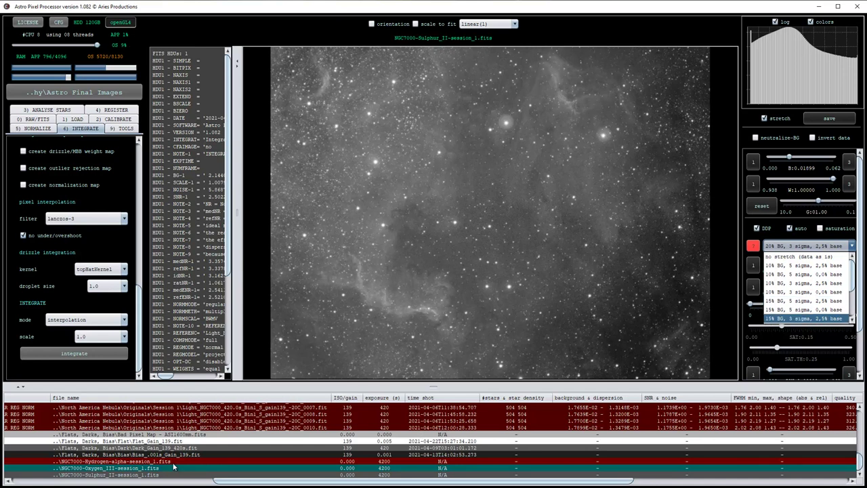
{"action": "key", "text": "Escape"}
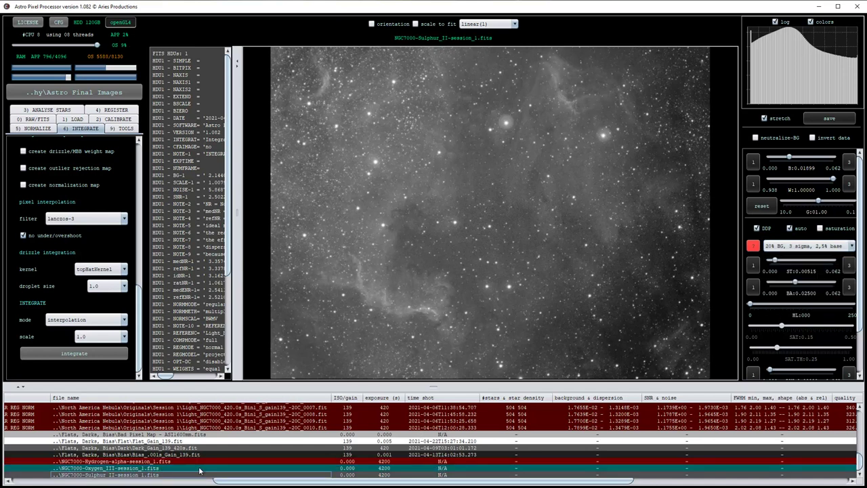
Set the preview stretch preset back to 10% BG, 5 sigma, 0,0% base
{"action": "left_click", "coordinate": [803, 246]}
{"action": "scroll", "coordinate": [856, 298], "scroll_direction": "up", "scroll_amount": 2}
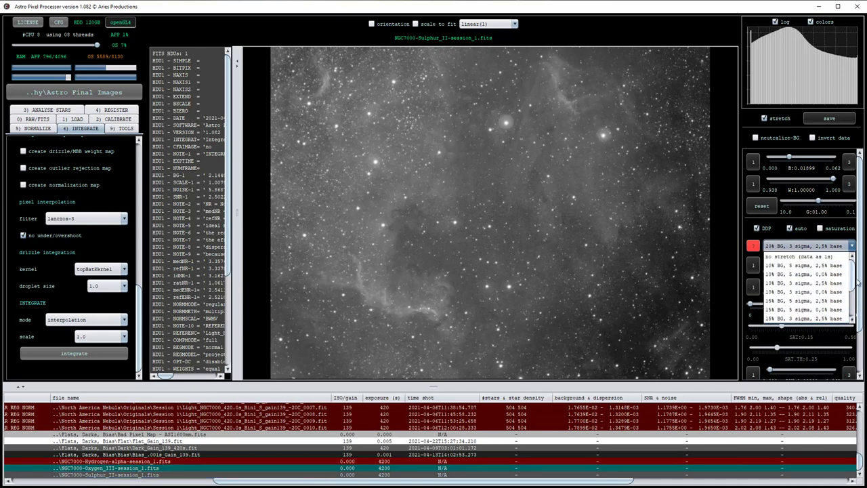
{"action": "left_click", "coordinate": [790, 275]}
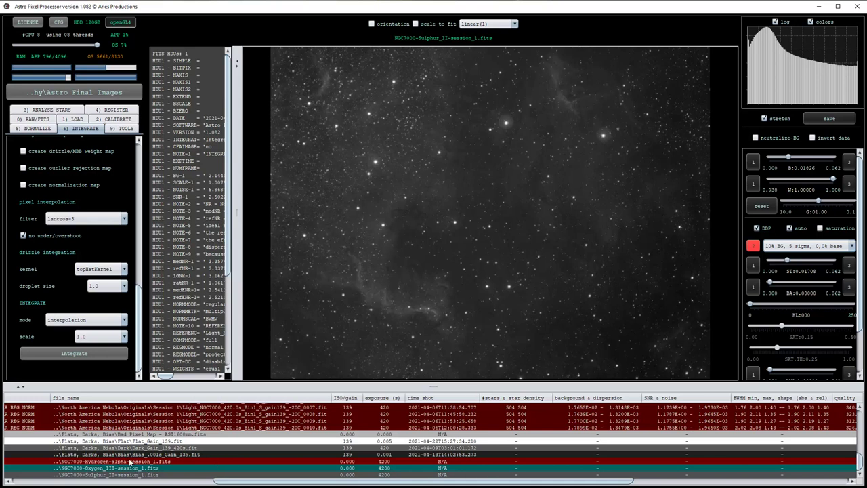
View the integrated Oxygen III and Hydrogen-alpha stacks of NGC7000 with the current stretch
{"action": "double_click", "coordinate": [129, 473]}
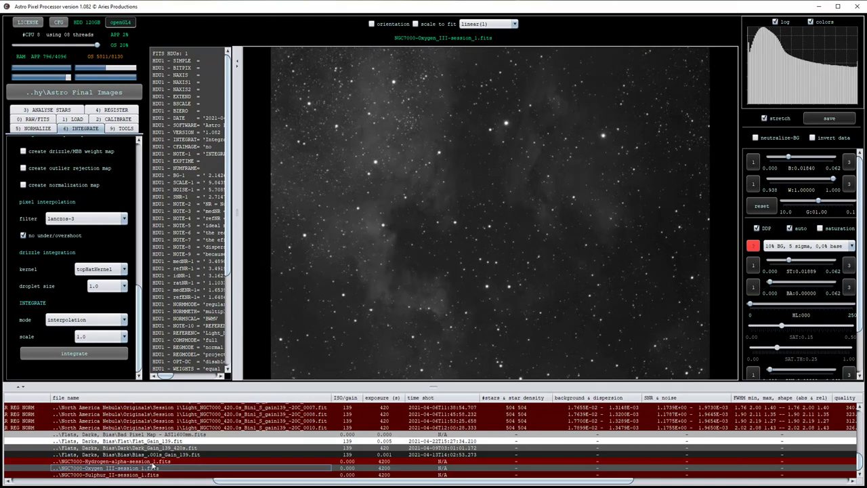
{"action": "double_click", "coordinate": [152, 467]}
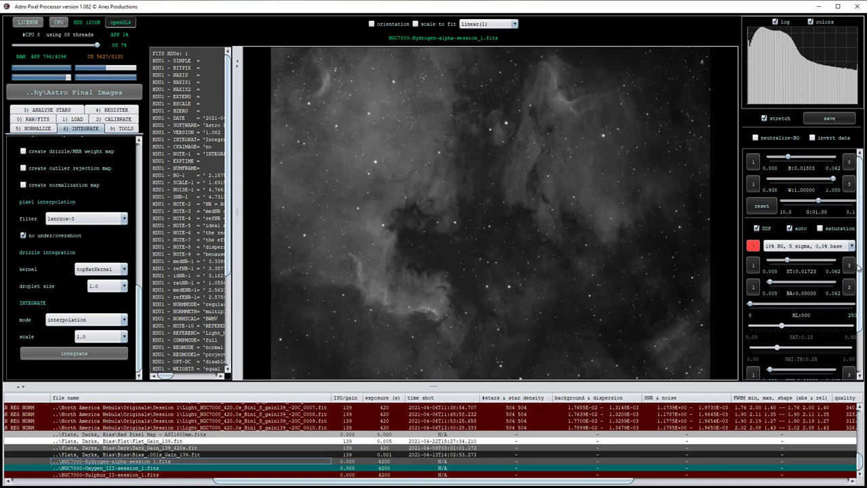
{"action": "scroll", "coordinate": [862, 253], "scroll_direction": "down", "scroll_amount": 2}
{"action": "scroll", "coordinate": [861, 254], "scroll_direction": "up", "scroll_amount": 2}
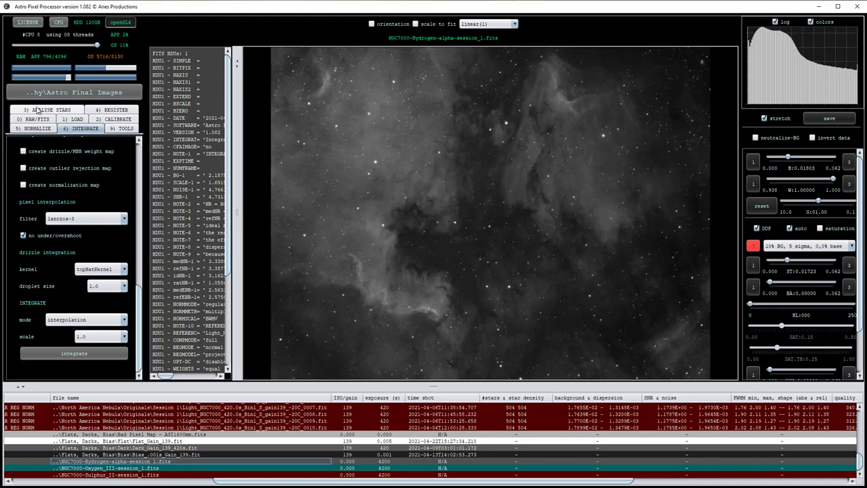
Start the Combine RGB tool and add NGC7000-Hydrogen-alpha-session_1.fits from the Astro Final Images folder as a Hydrogen alpha channel
{"action": "left_click", "coordinate": [122, 128]}
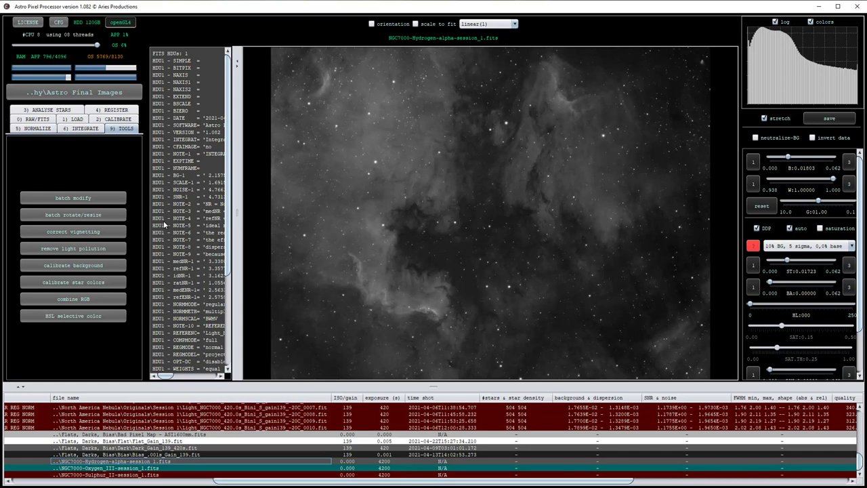
{"action": "left_click", "coordinate": [75, 302]}
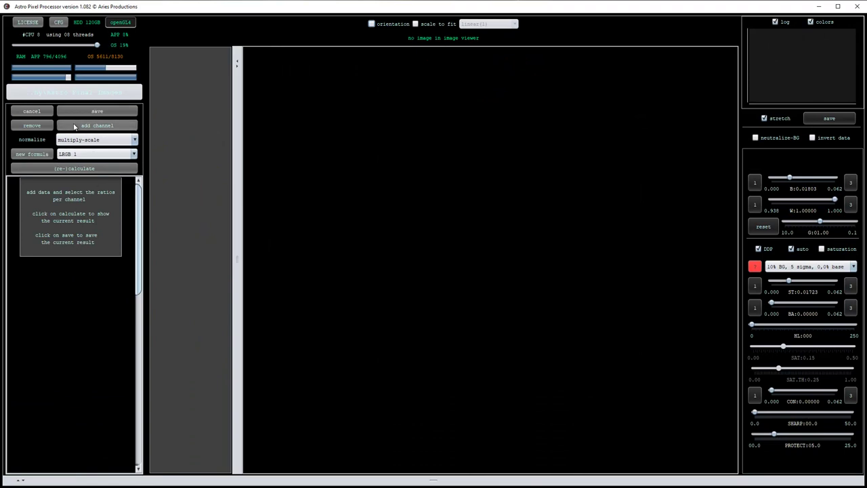
{"action": "left_click", "coordinate": [86, 128]}
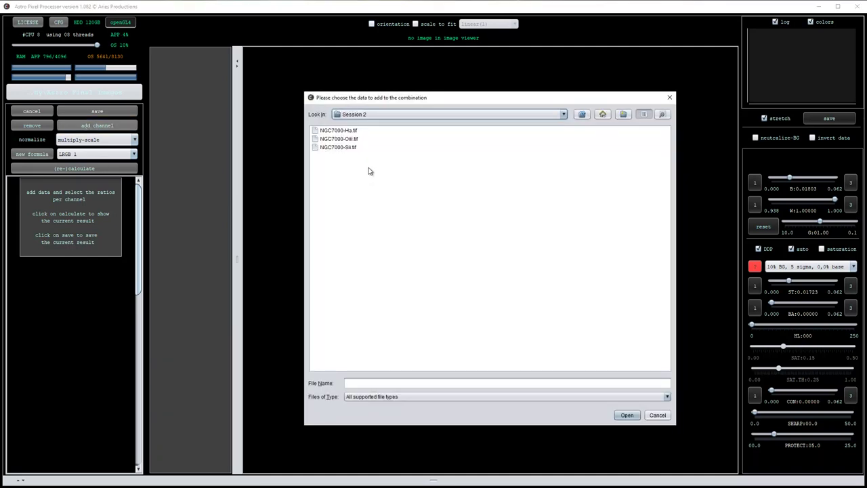
{"action": "left_click", "coordinate": [581, 115]}
{"action": "left_click", "coordinate": [581, 115]}
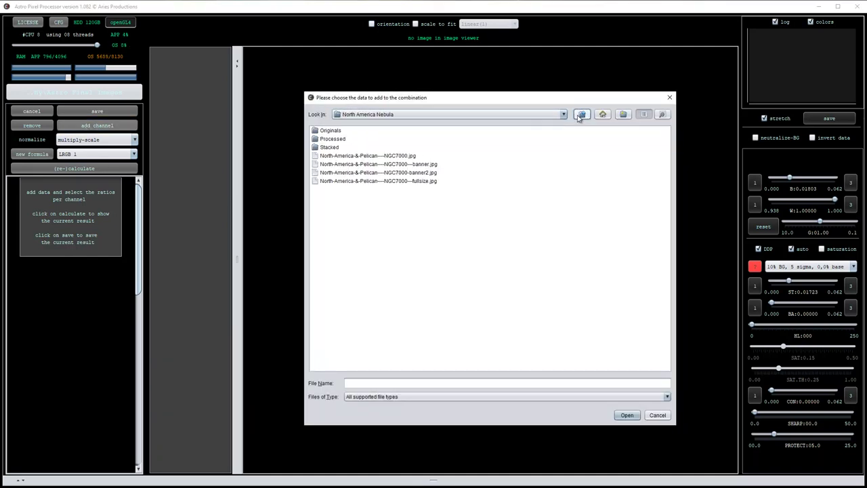
{"action": "left_click", "coordinate": [580, 116]}
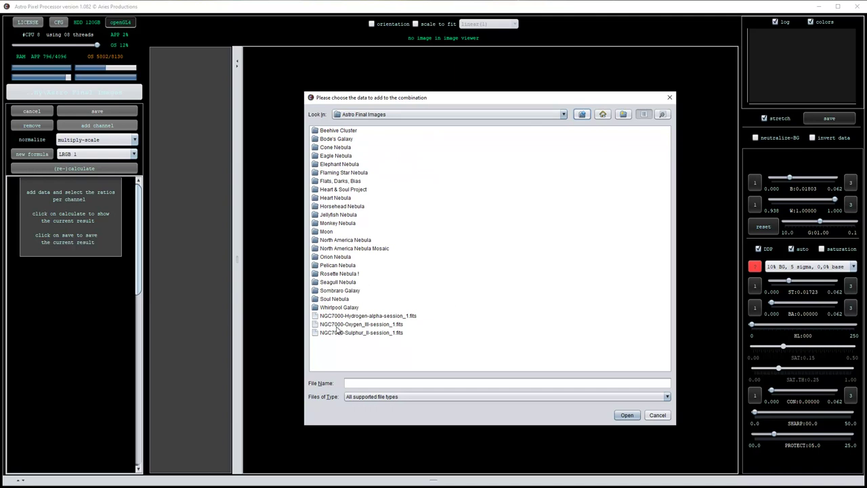
{"action": "double_click", "coordinate": [372, 317]}
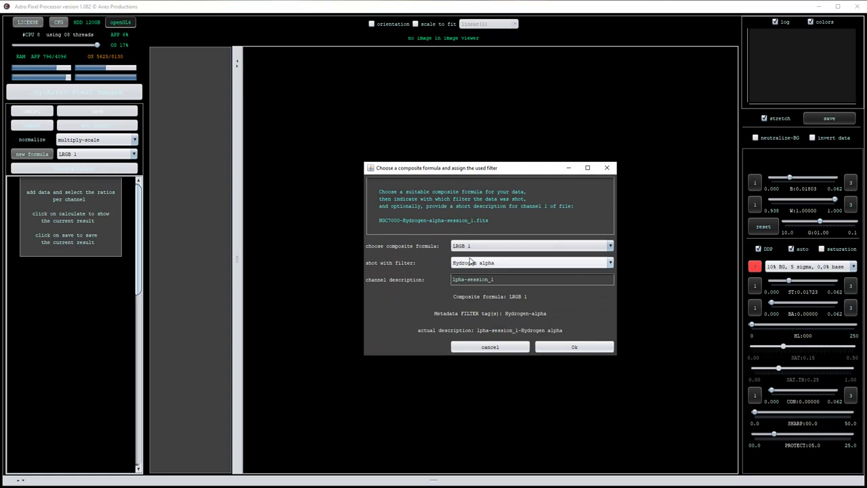
{"action": "left_click", "coordinate": [561, 348]}
Add NGC7000-Oxygen_III-session_1.fits and NGC7000-Sulphur_II-session_1.fits to the combination as Oxygen III and Sulphur II channels
{"action": "left_click", "coordinate": [90, 127]}
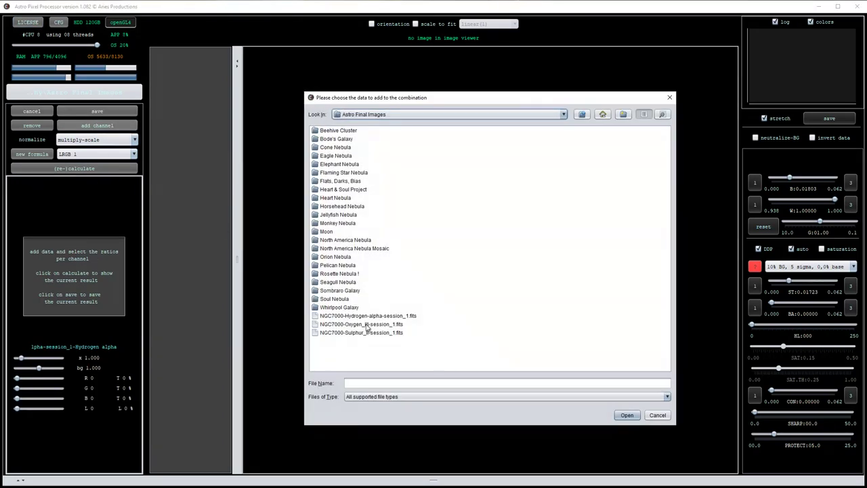
{"action": "double_click", "coordinate": [366, 323]}
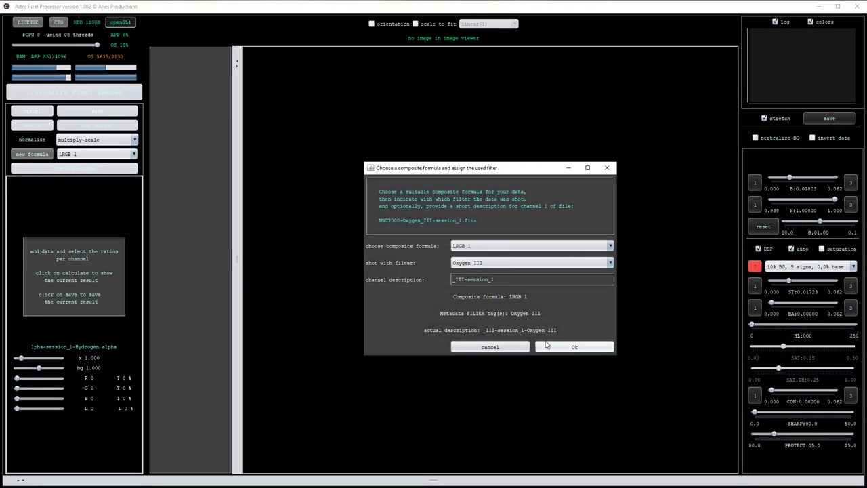
{"action": "left_click", "coordinate": [547, 346]}
{"action": "left_click", "coordinate": [96, 126]}
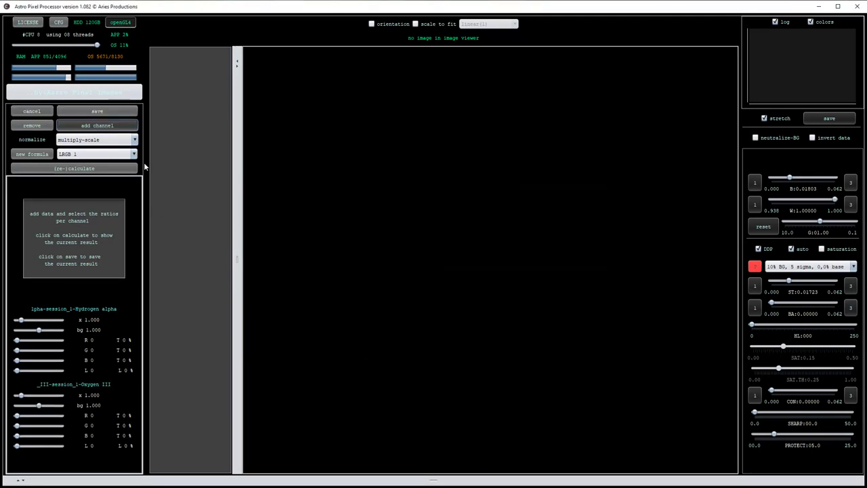
{"action": "double_click", "coordinate": [363, 332]}
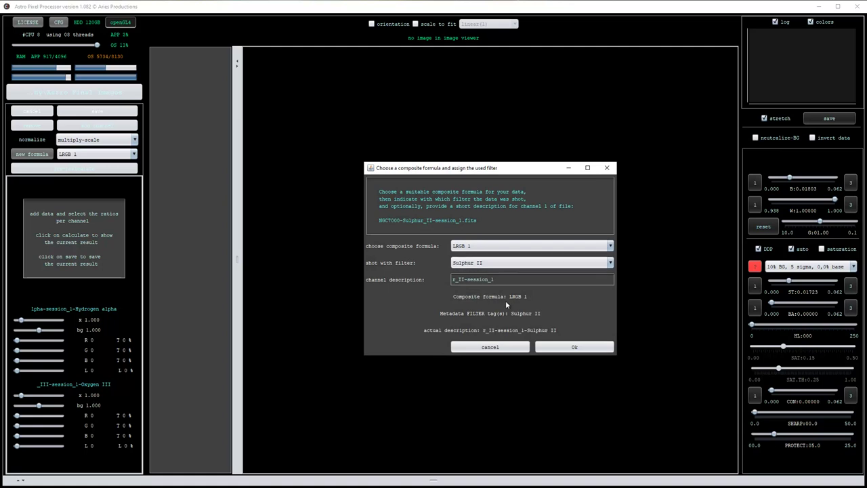
{"action": "left_click", "coordinate": [562, 347]}
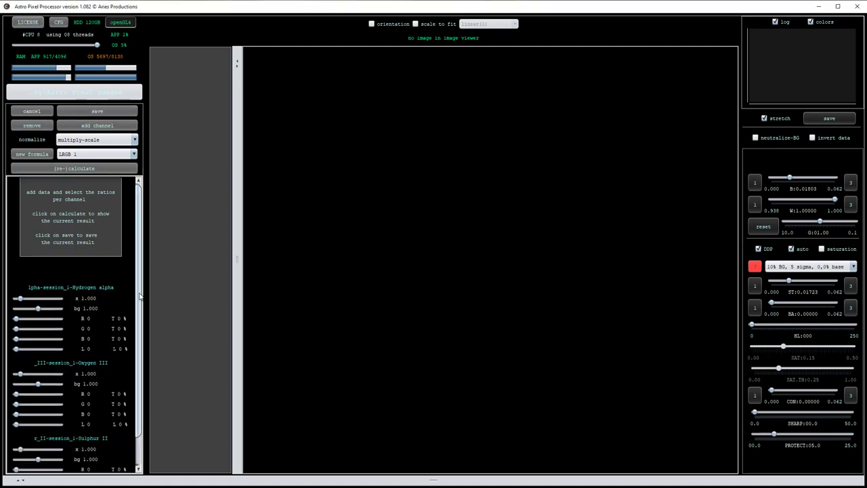
Apply the HSO 1 composite formula to the three channels and calculate the color combination
{"action": "scroll", "coordinate": [137, 318], "scroll_direction": "down", "scroll_amount": 2}
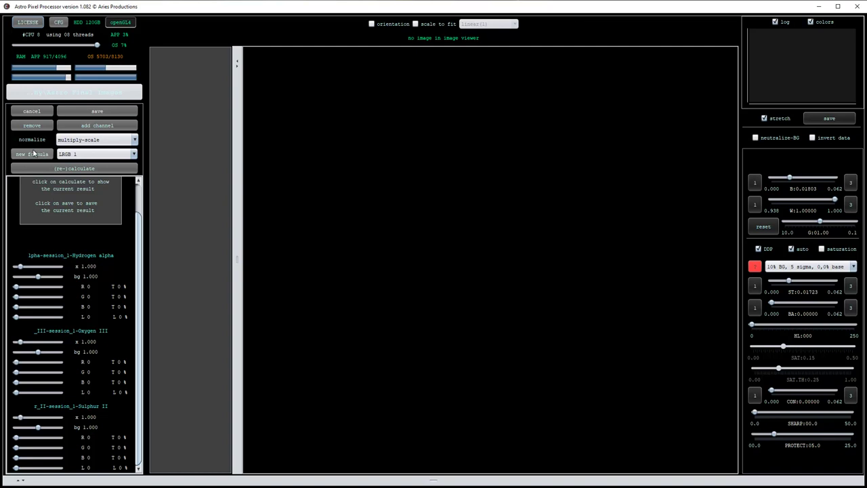
{"action": "left_click", "coordinate": [80, 154]}
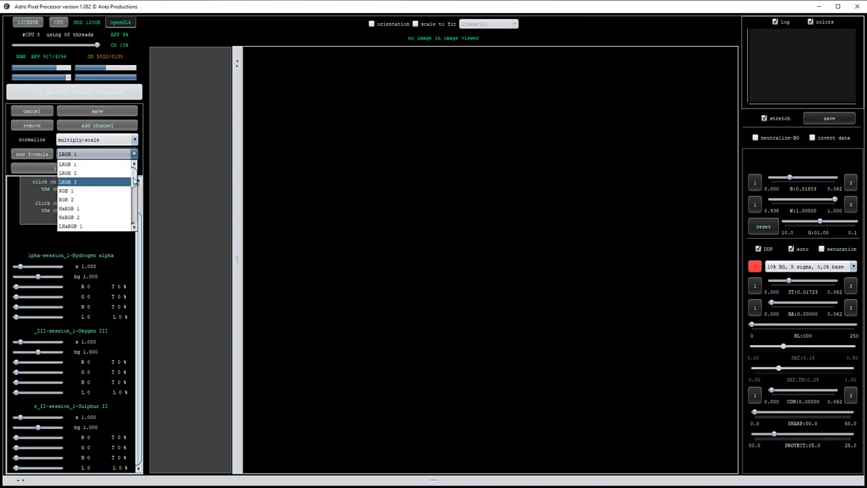
{"action": "left_click_drag", "start_coordinate": [136, 178], "coordinate": [137, 196]}
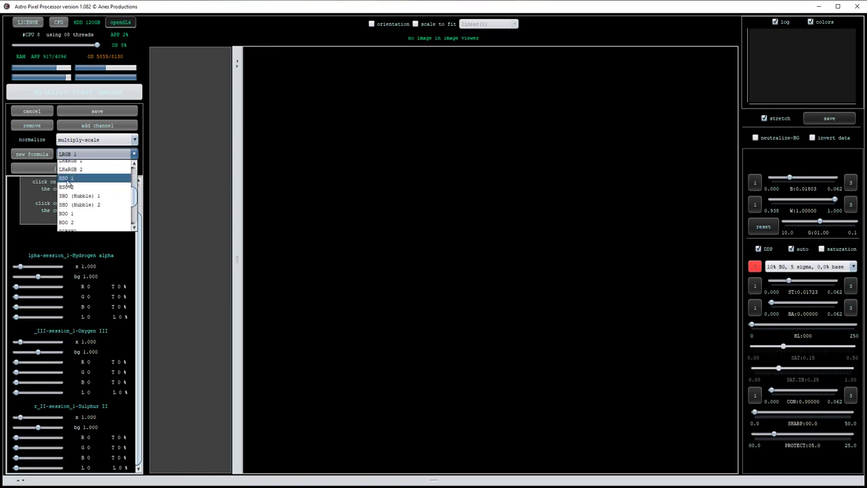
{"action": "left_click", "coordinate": [68, 183]}
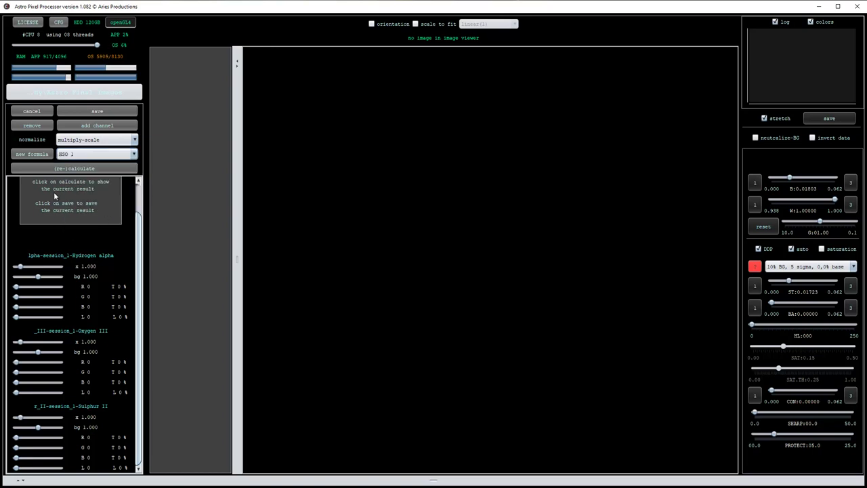
{"action": "left_click", "coordinate": [23, 156]}
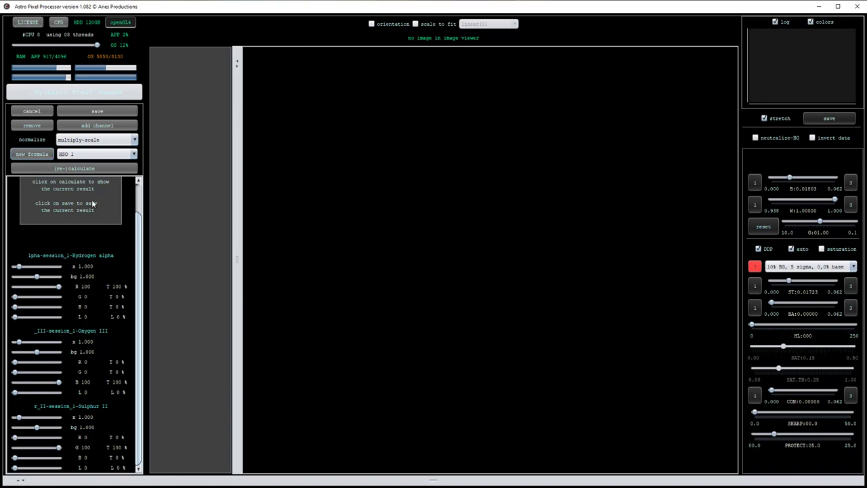
{"action": "left_click", "coordinate": [85, 168]}
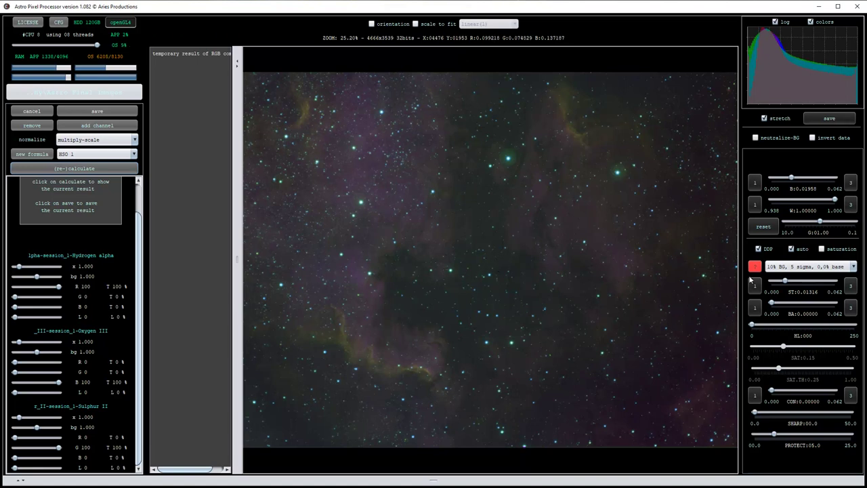
Set the stretch preset of the combined color image to 10% BG, 3 sigma, 0,0% base
{"action": "left_click", "coordinate": [804, 269]}
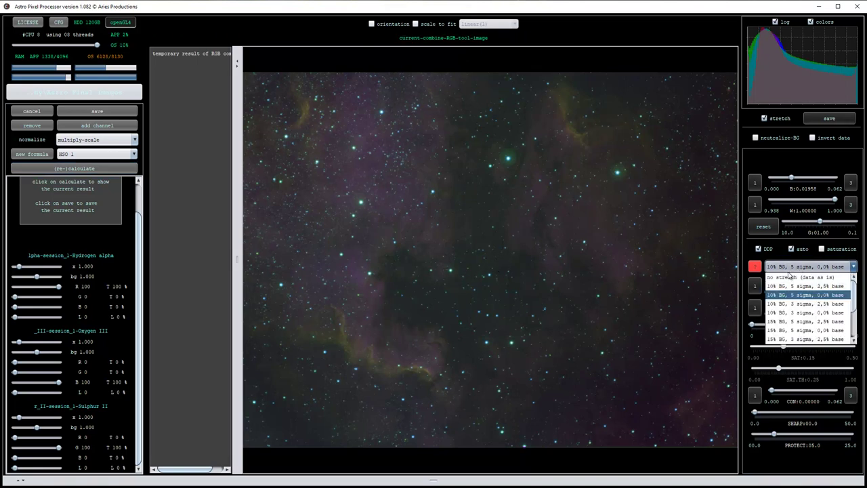
{"action": "left_click", "coordinate": [784, 314]}
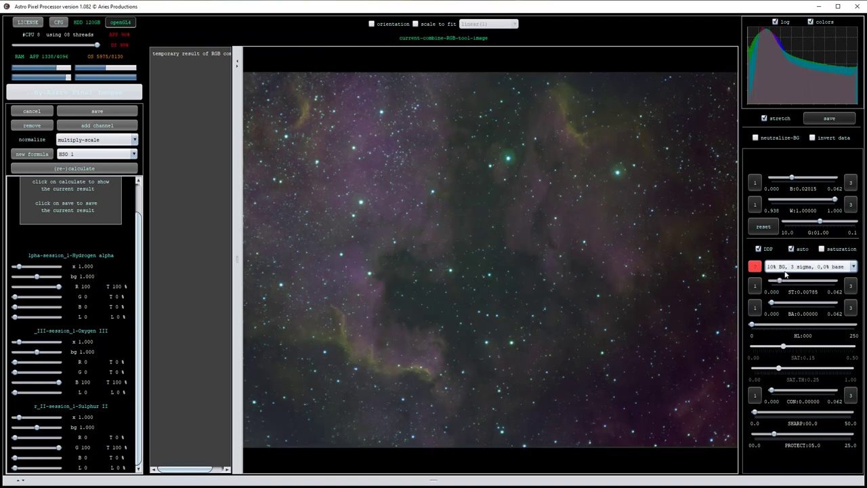
Try the 15% BG, 5 sigma, 0,0% base stretch preset and return to 10% BG, 3 sigma, 0,0% base
{"action": "left_click", "coordinate": [785, 271]}
{"action": "left_click", "coordinate": [789, 331]}
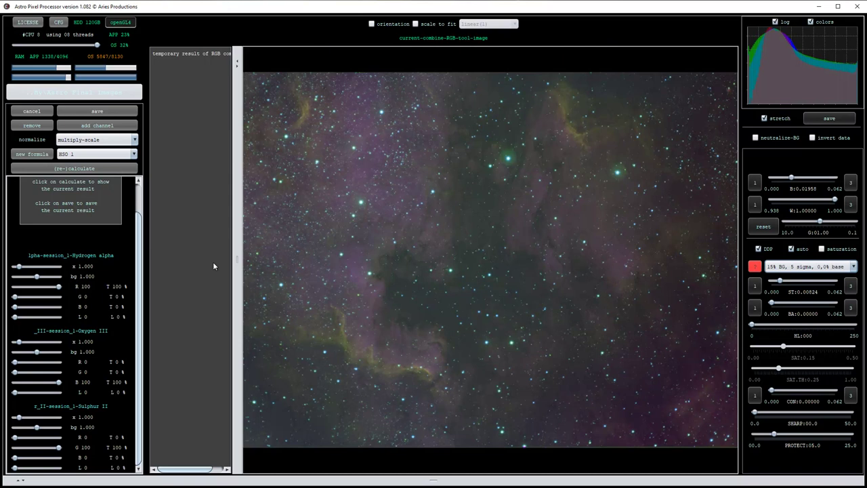
{"action": "left_click", "coordinate": [803, 267]}
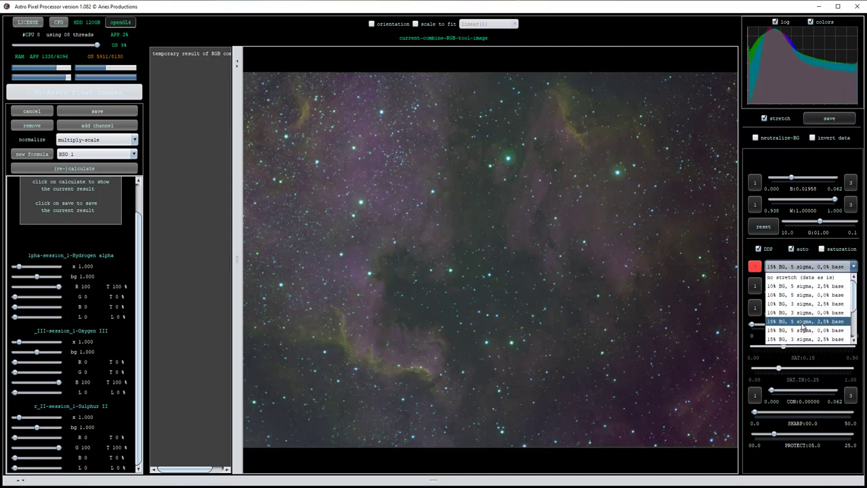
{"action": "left_click", "coordinate": [805, 312]}
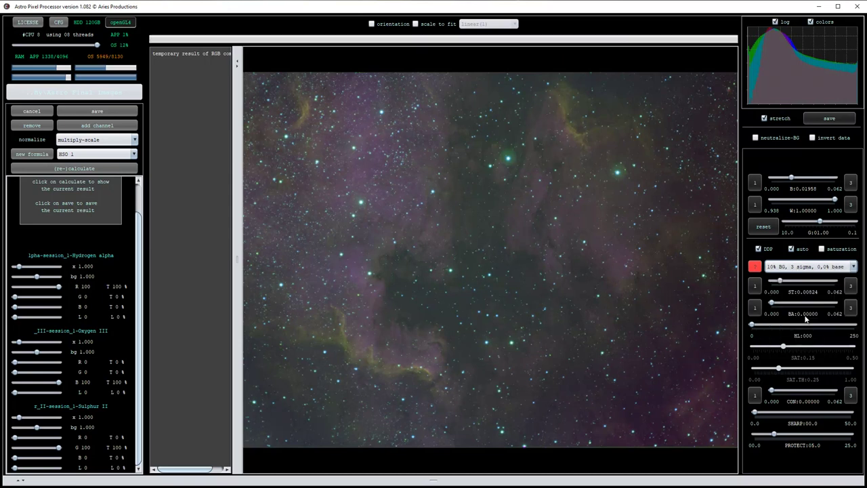
Set the stretch preset of the combined color image to 10% BG, 3 sigma, 2,5% base
{"action": "left_click", "coordinate": [799, 268]}
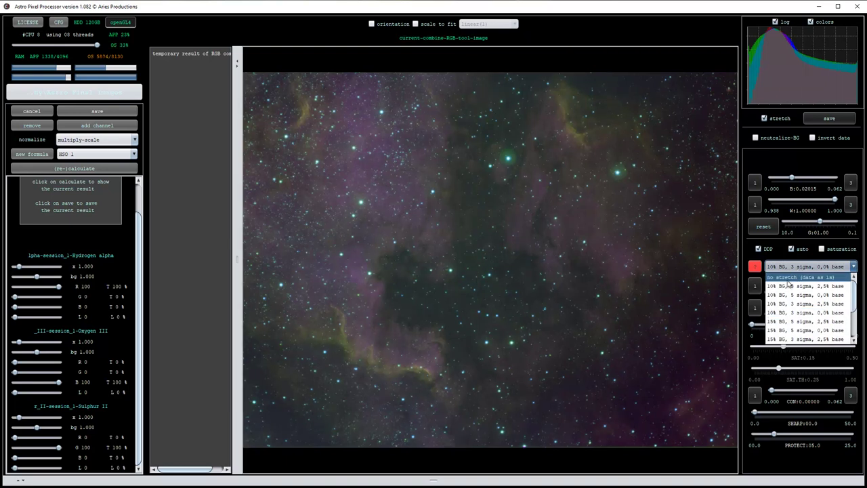
{"action": "scroll", "coordinate": [774, 318], "scroll_direction": "down", "scroll_amount": 2}
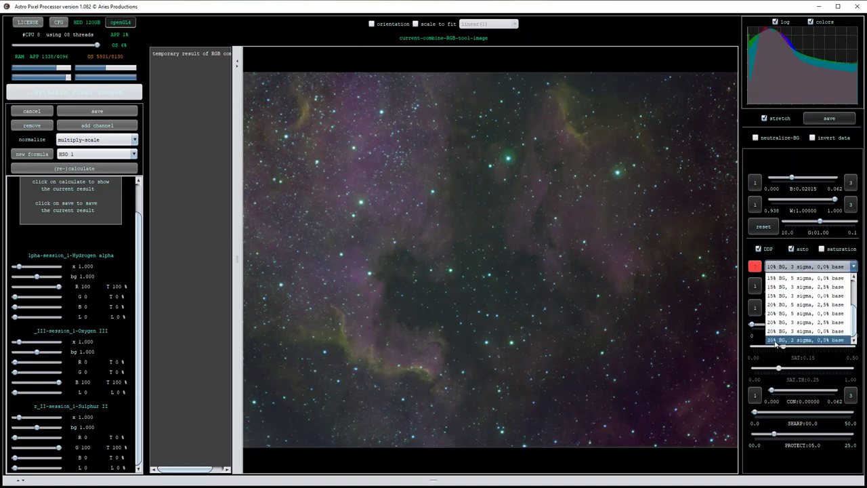
{"action": "scroll", "coordinate": [781, 339], "scroll_direction": "up", "scroll_amount": 2}
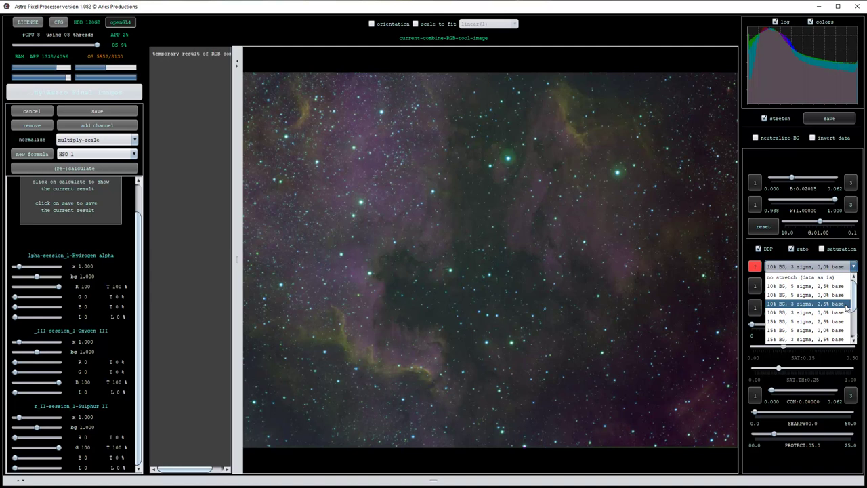
{"action": "left_click", "coordinate": [783, 305]}
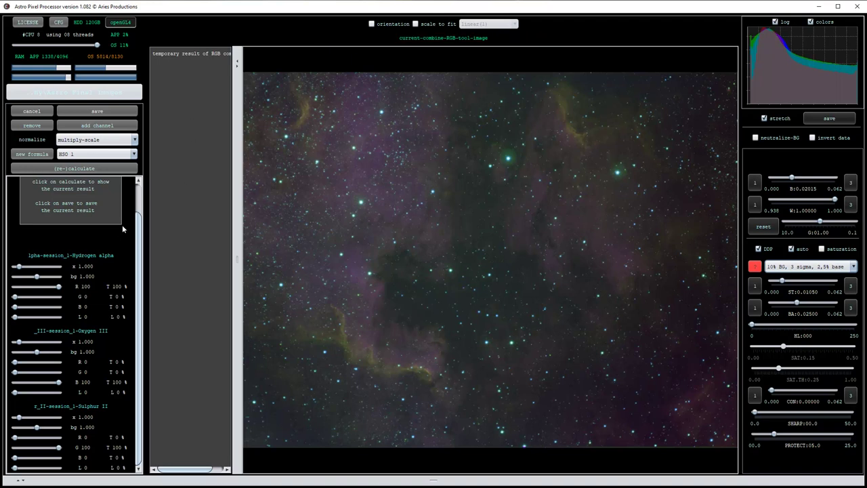
Switch the composite formula to HSO 2 and recalculate the color combination
{"action": "left_click", "coordinate": [70, 154]}
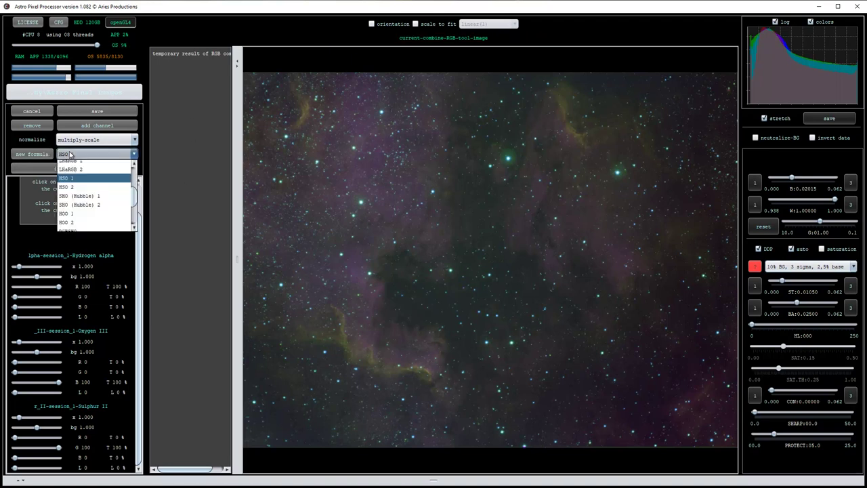
{"action": "left_click", "coordinate": [70, 188]}
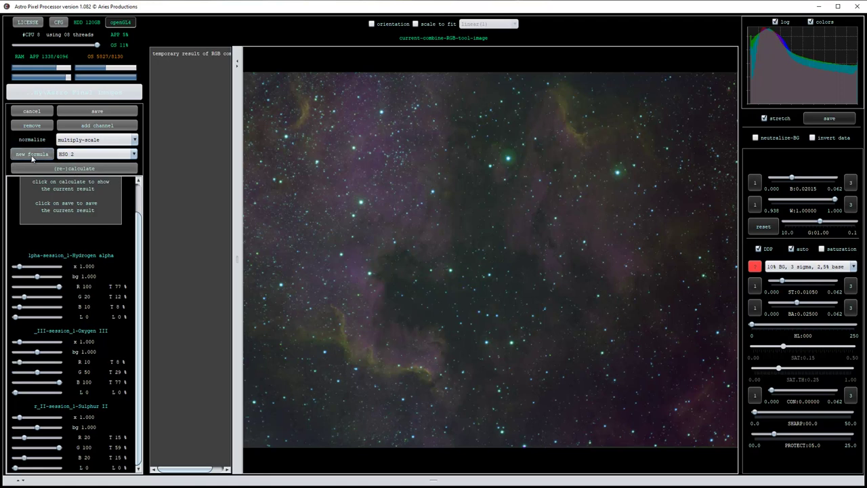
{"action": "left_click", "coordinate": [65, 170]}
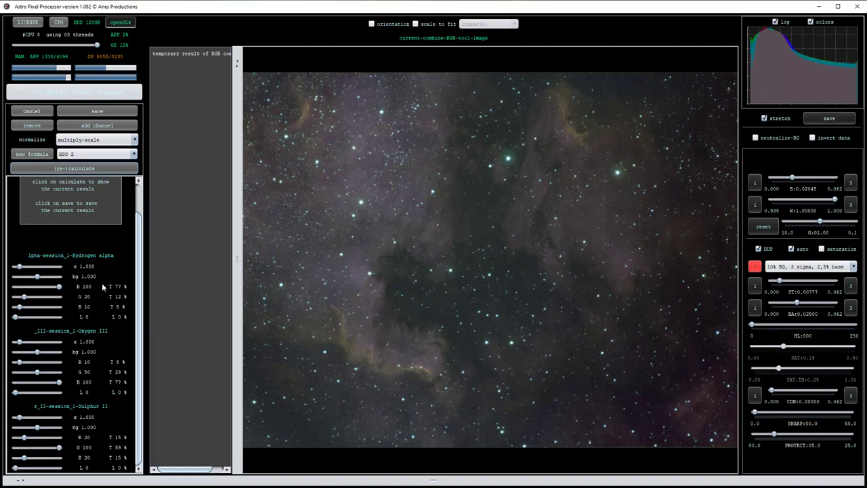
Apply the SHO (Hubble) 1 composite formula to the three channels and recalculate the color combination
{"action": "left_click", "coordinate": [68, 156]}
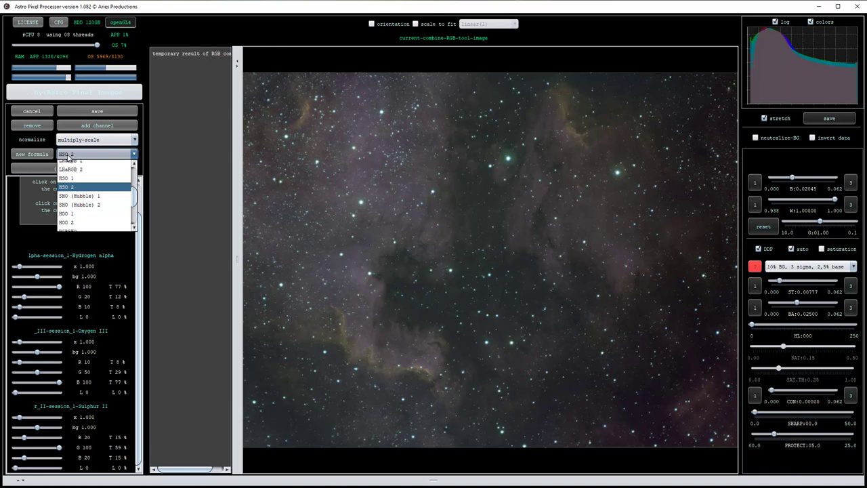
{"action": "left_click", "coordinate": [78, 196]}
{"action": "left_click", "coordinate": [33, 155]}
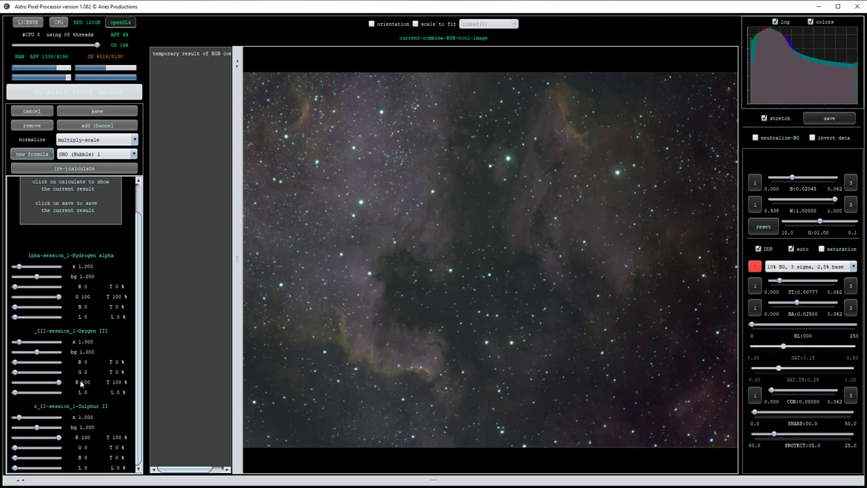
{"action": "left_click", "coordinate": [76, 167]}
{"action": "left_click", "coordinate": [67, 169]}
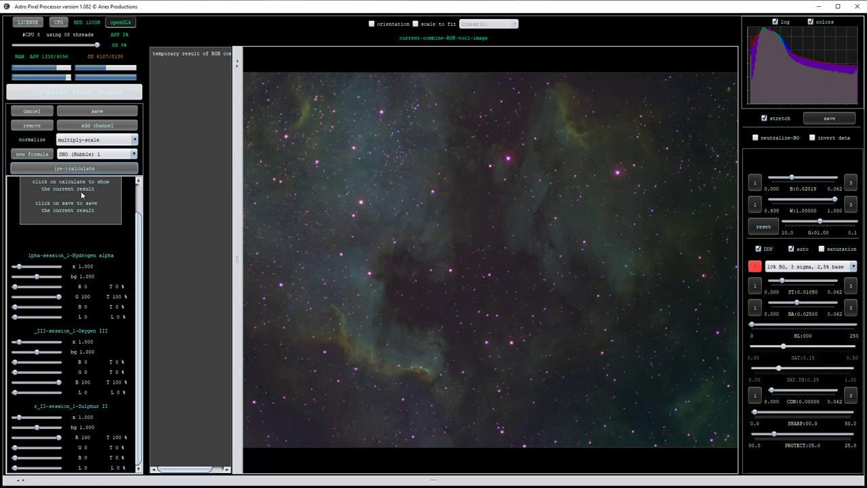
Apply the SHO (Hubble) 2 composite formula to the channels and recalculate the combination
{"action": "left_click", "coordinate": [78, 154]}
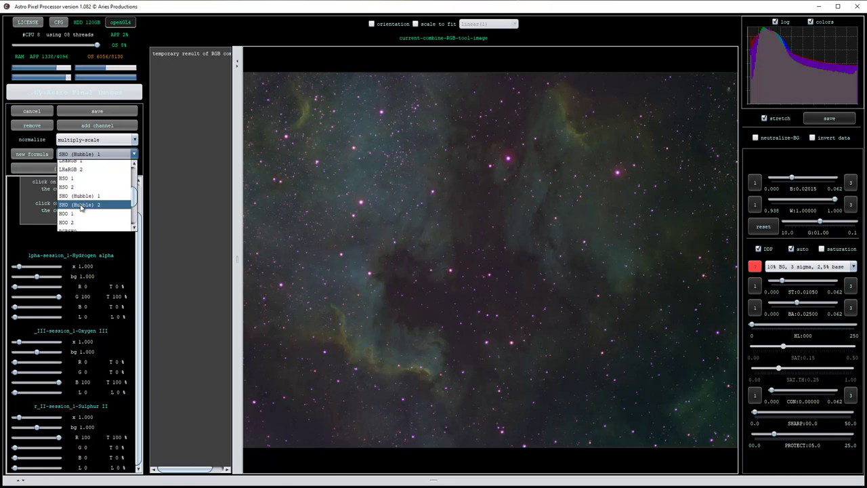
{"action": "left_click", "coordinate": [81, 199]}
{"action": "left_click", "coordinate": [36, 155]}
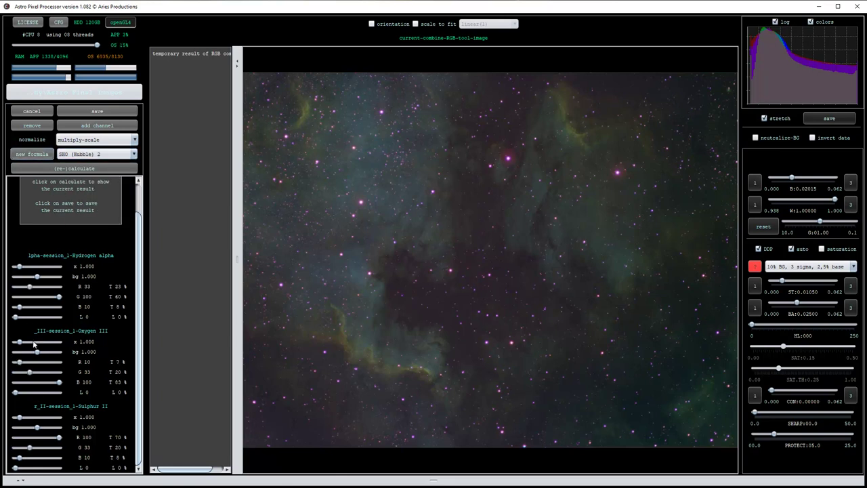
{"action": "left_click", "coordinate": [90, 169]}
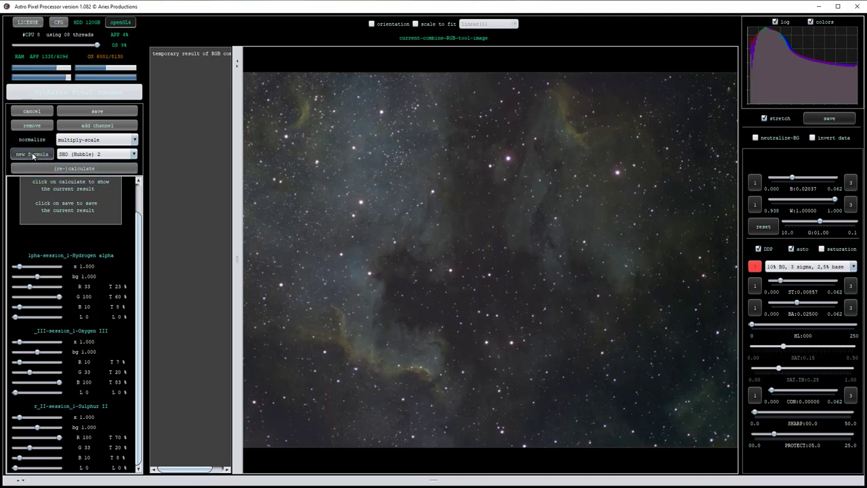
Switch the composite formula to HOO 1 and recalculate the color combination
{"action": "left_click", "coordinate": [70, 155]}
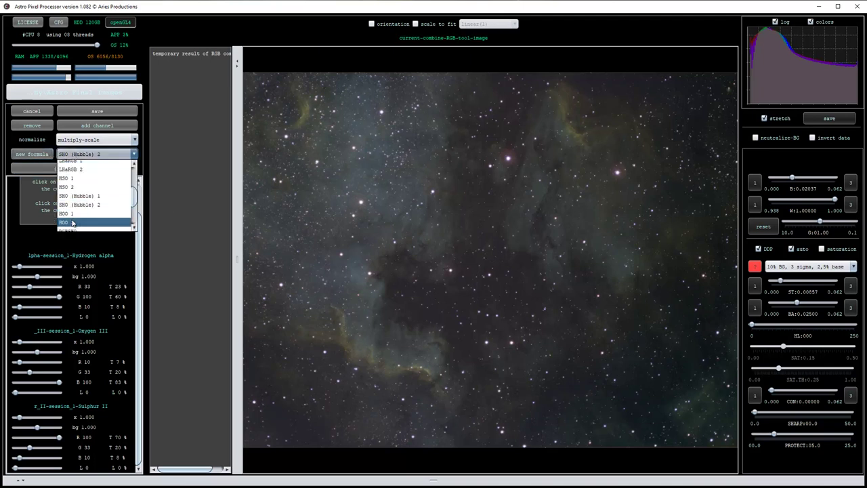
{"action": "left_click", "coordinate": [74, 217]}
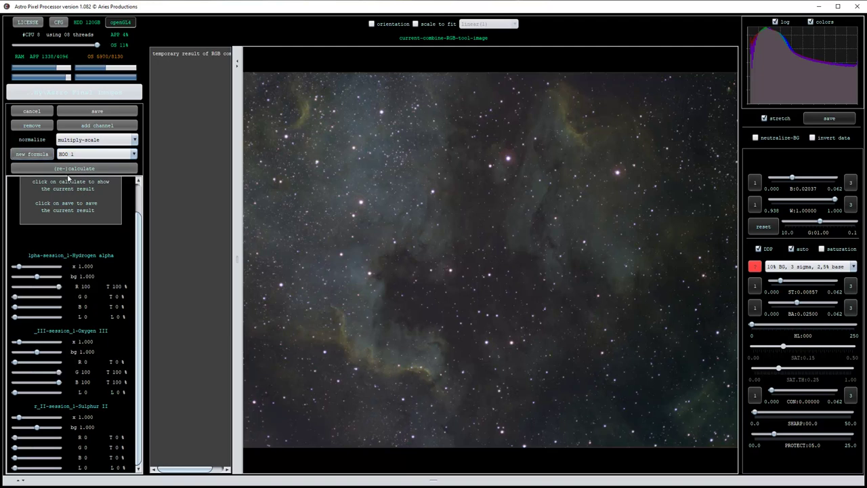
{"action": "left_click", "coordinate": [78, 168]}
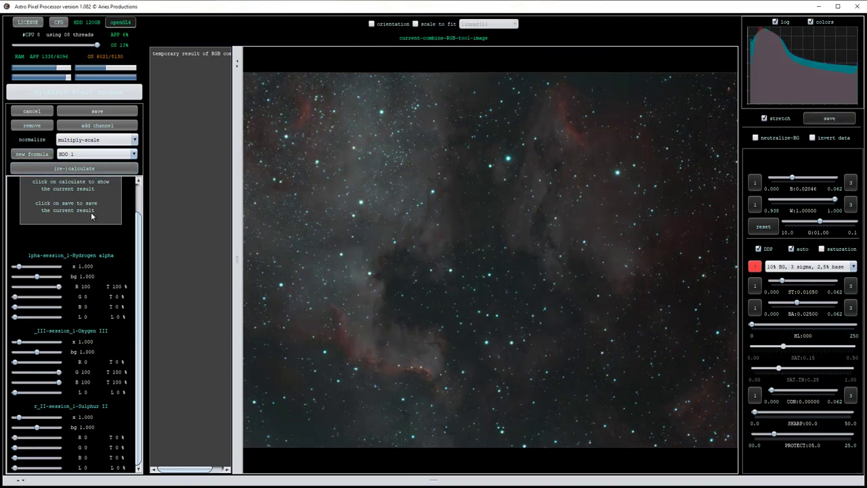
Apply the HOO 2 composite formula to the channels and recalculate the combination
{"action": "left_click", "coordinate": [60, 157]}
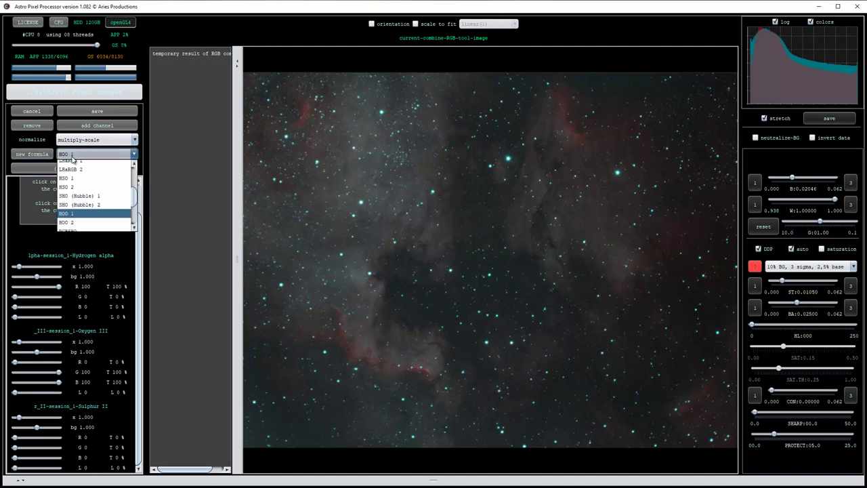
{"action": "left_click", "coordinate": [78, 220]}
{"action": "left_click", "coordinate": [31, 155]}
{"action": "left_click", "coordinate": [74, 168]}
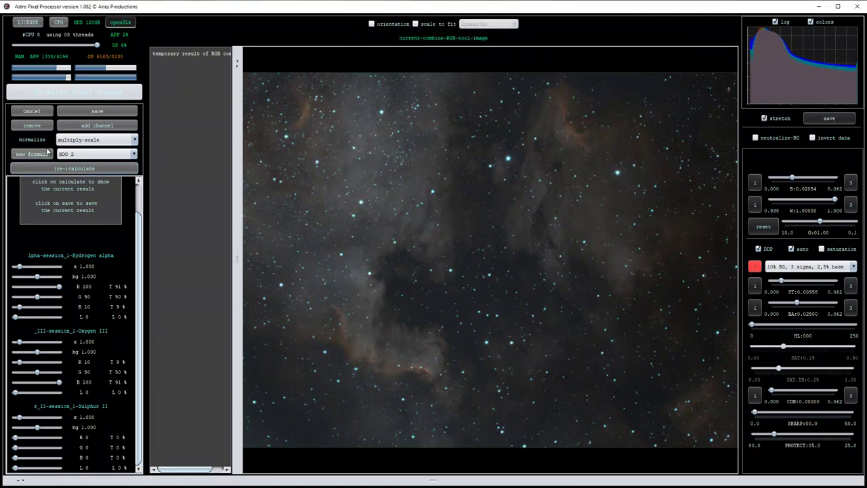
Recalculate the combination with the SHO (Hubble) 1 composite formula and neutralize the background of the result
{"action": "left_click", "coordinate": [69, 155]}
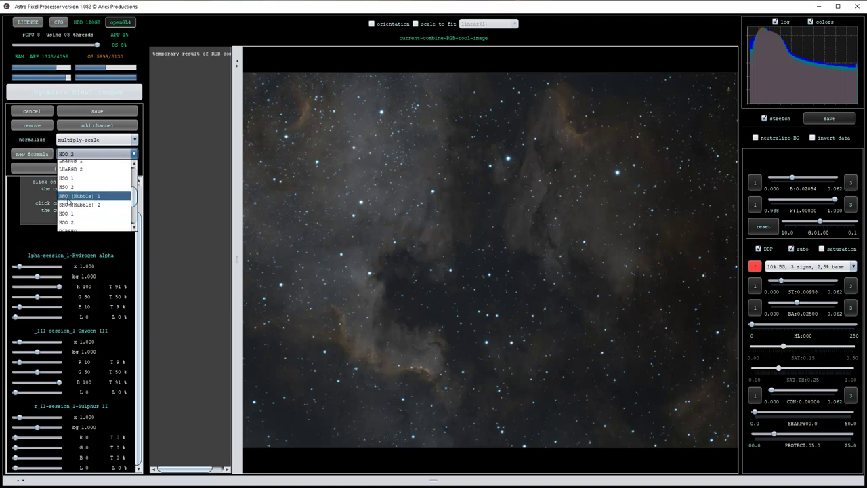
{"action": "left_click", "coordinate": [73, 197]}
{"action": "left_click", "coordinate": [30, 155]}
{"action": "left_click", "coordinate": [75, 169]}
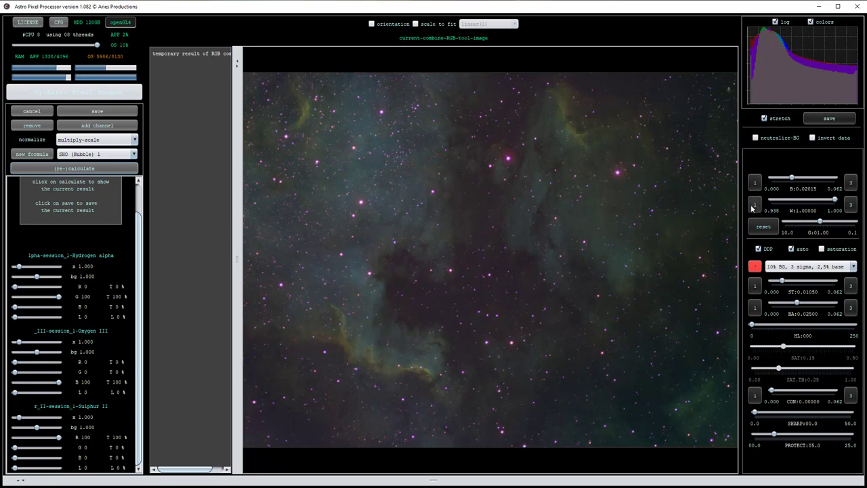
{"action": "left_click", "coordinate": [755, 137]}
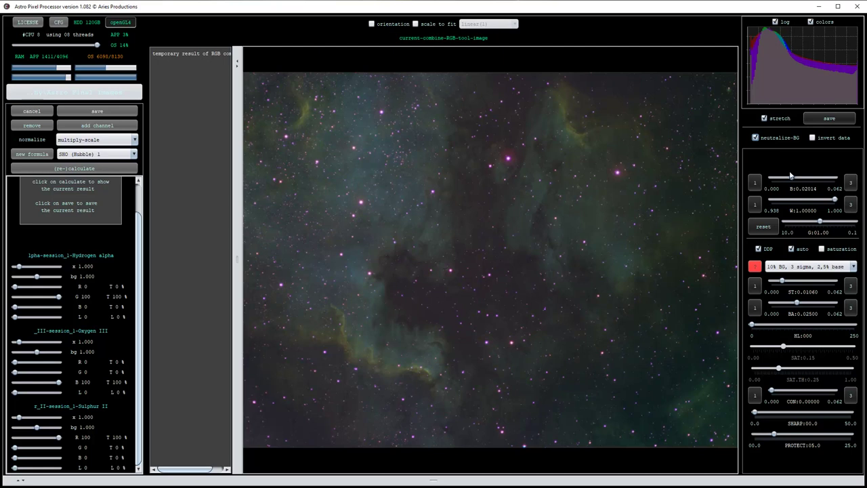
Save the stretched color image under the suggested file name as a 16 bits integers TIFF with the sRGB v2.1 ICC profile
{"action": "left_click", "coordinate": [829, 120]}
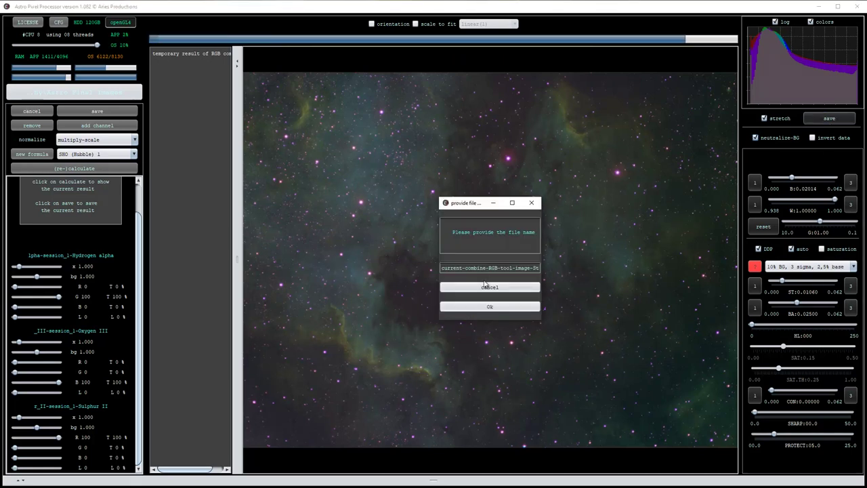
{"action": "left_click", "coordinate": [489, 306]}
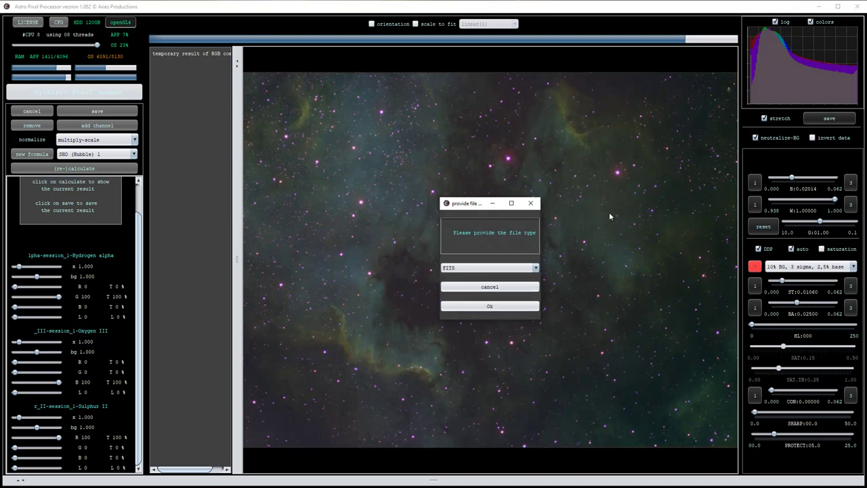
{"action": "left_click", "coordinate": [470, 269]}
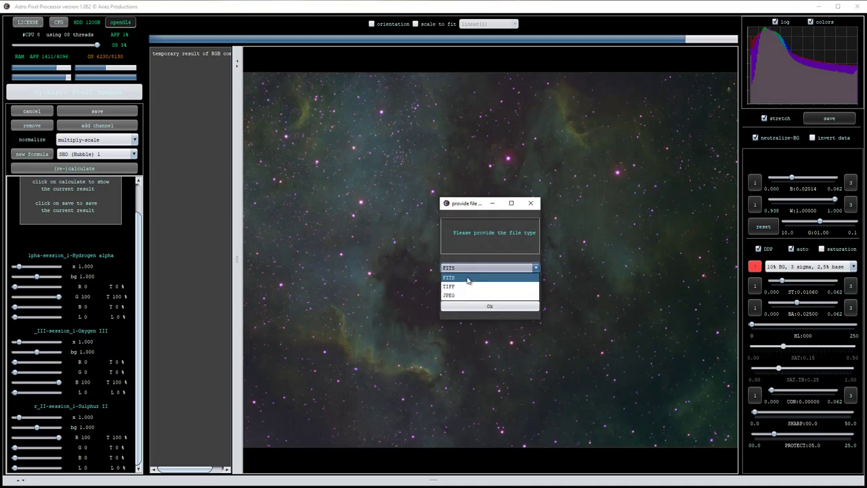
{"action": "left_click", "coordinate": [452, 290]}
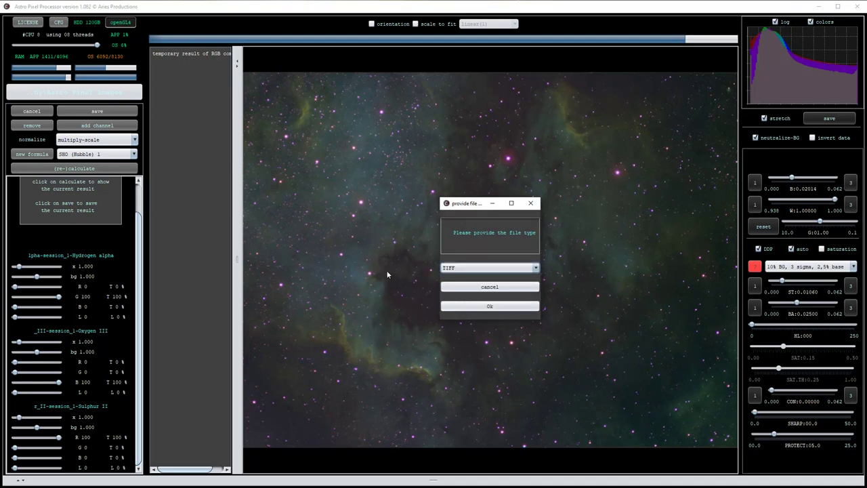
{"action": "left_click", "coordinate": [484, 307]}
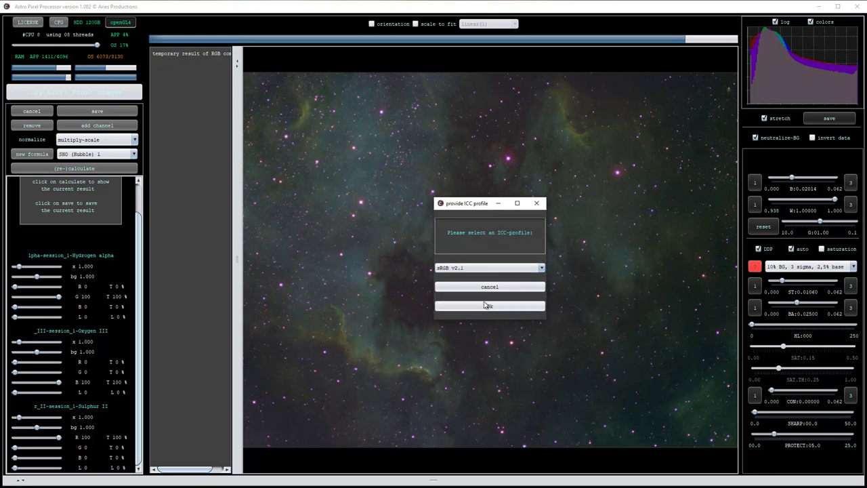
{"action": "left_click", "coordinate": [494, 306]}
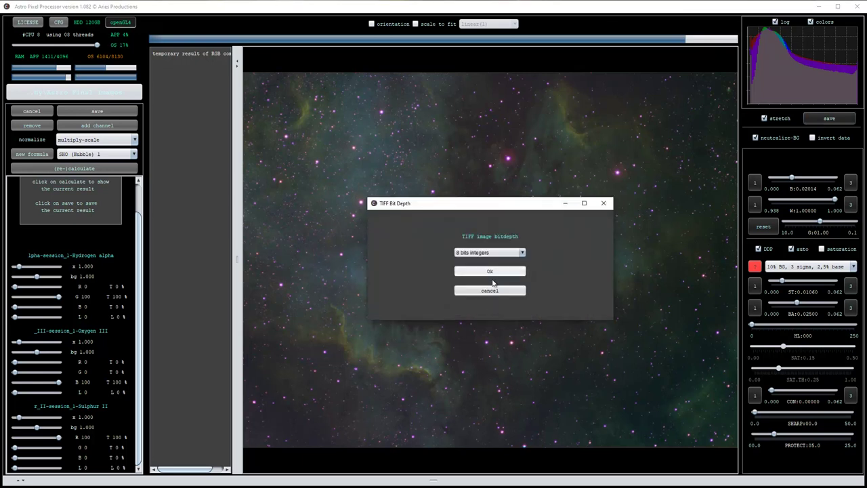
{"action": "left_click", "coordinate": [477, 254]}
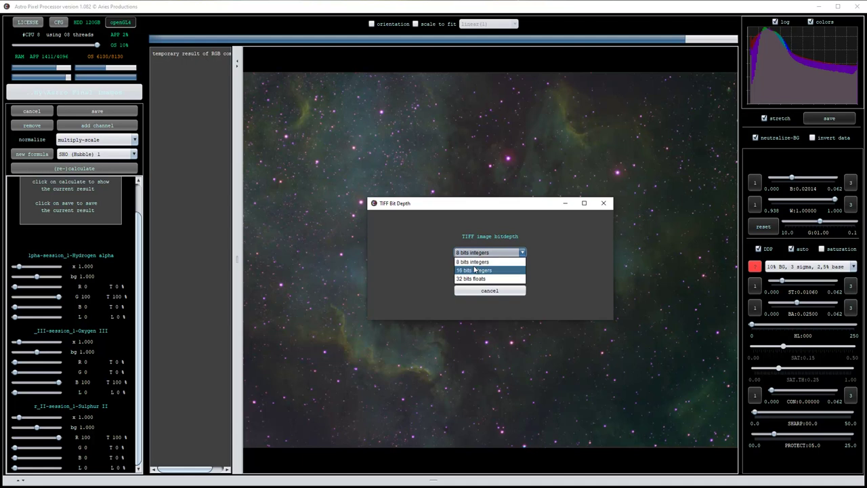
{"action": "left_click", "coordinate": [475, 270]}
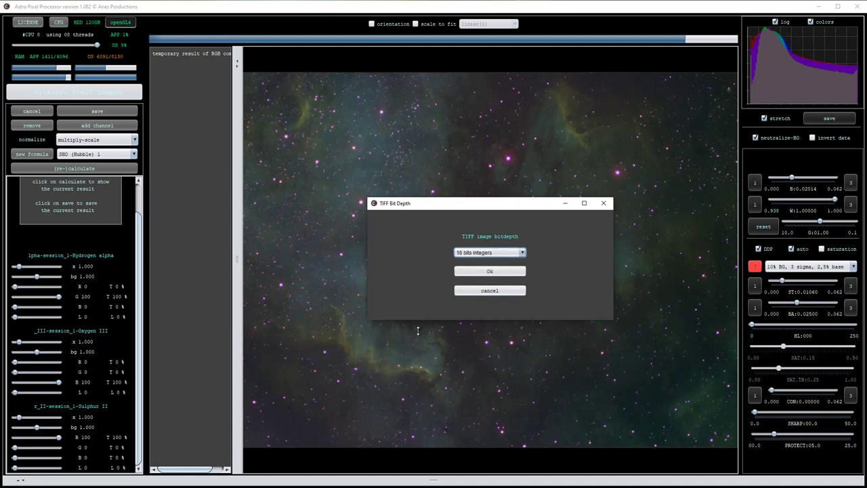
{"action": "left_click", "coordinate": [485, 271]}
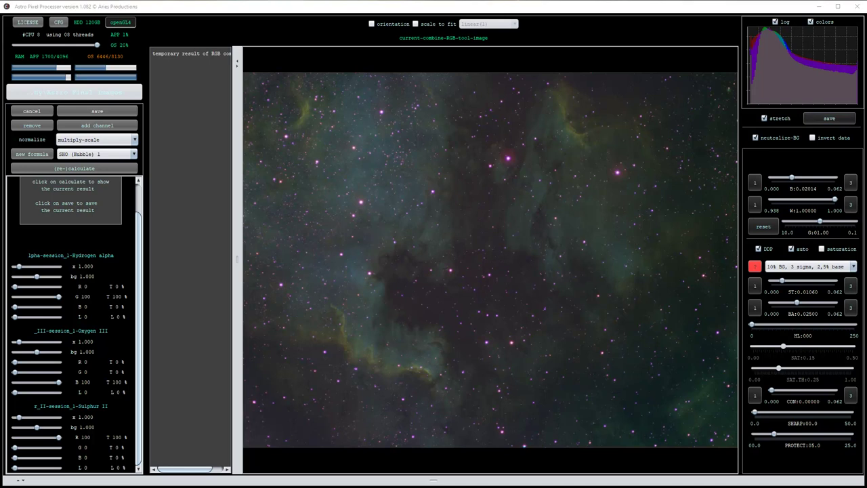
Check the exported current-combine-RGB-tool-image-St.tiff in the Astro Final Images folder in File Explorer, and exit the RGB combine tool without saving
{"action": "key", "text": "alt+Tab"}
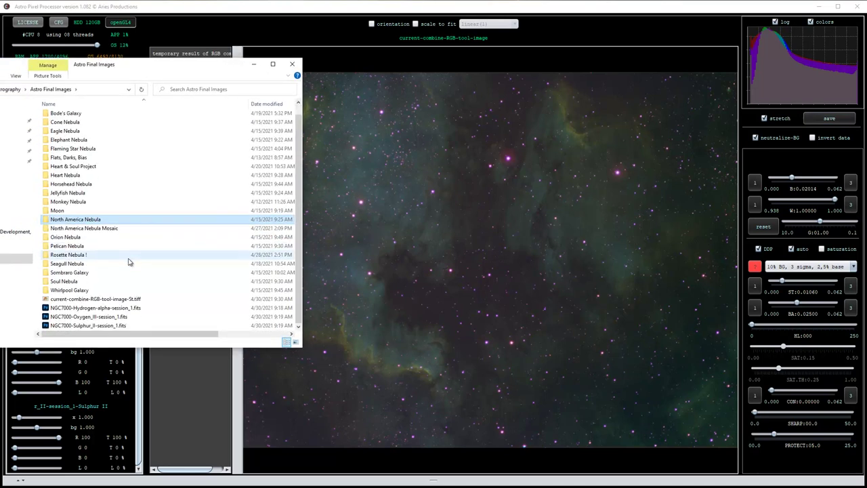
{"action": "left_click", "coordinate": [91, 300]}
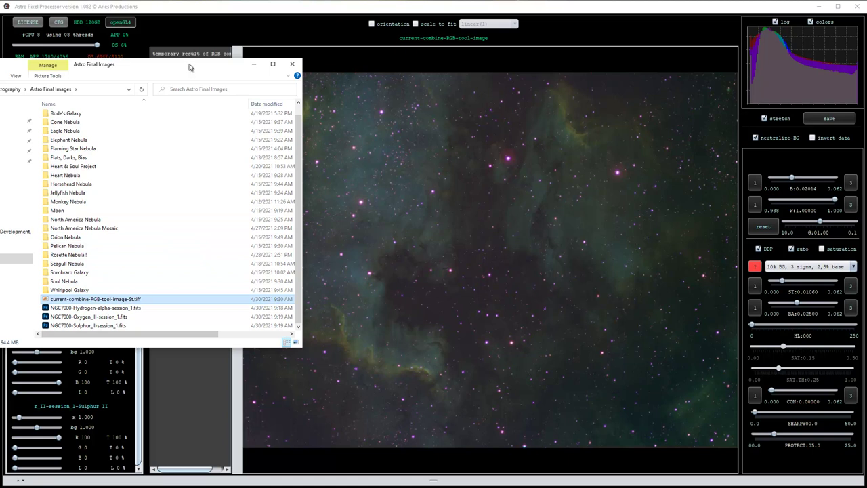
{"action": "left_click_drag", "start_coordinate": [187, 68], "coordinate": [0, 61]}
{"action": "left_click", "coordinate": [176, 135]}
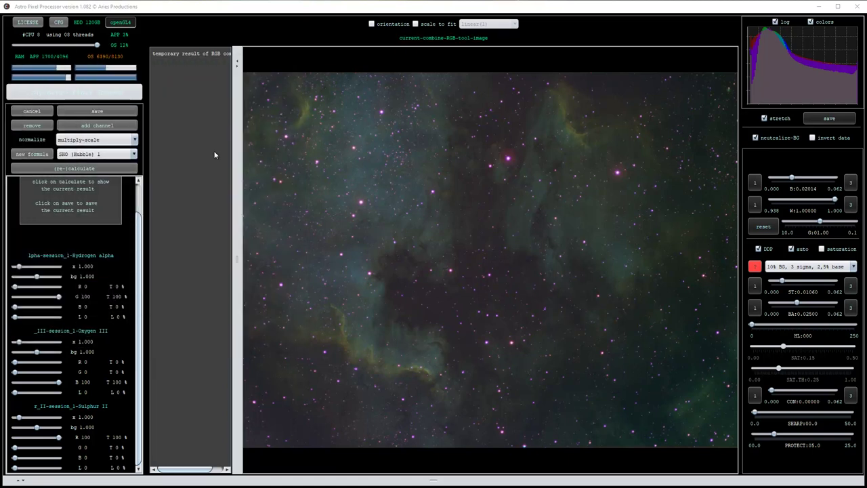
{"action": "left_click", "coordinate": [32, 111]}
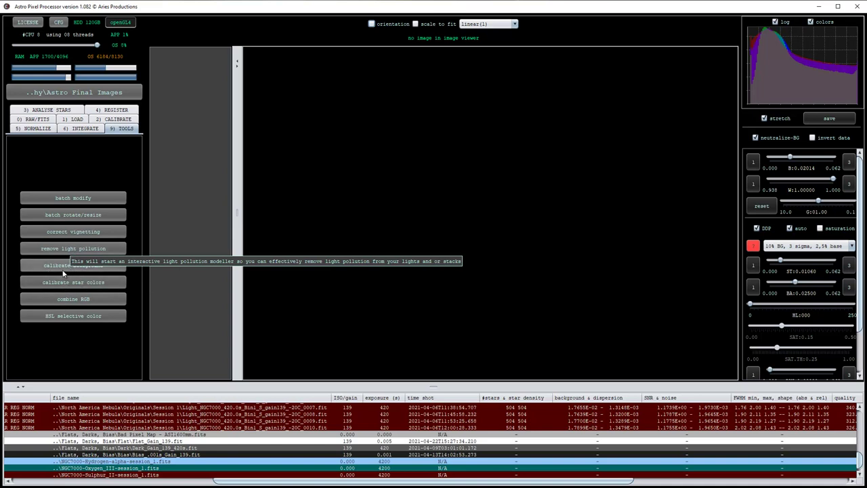
Load current-combine-RGB-tool-image-St.tiff into the light pollution removal tool and exit it without calculating a correction
{"action": "left_click", "coordinate": [54, 249]}
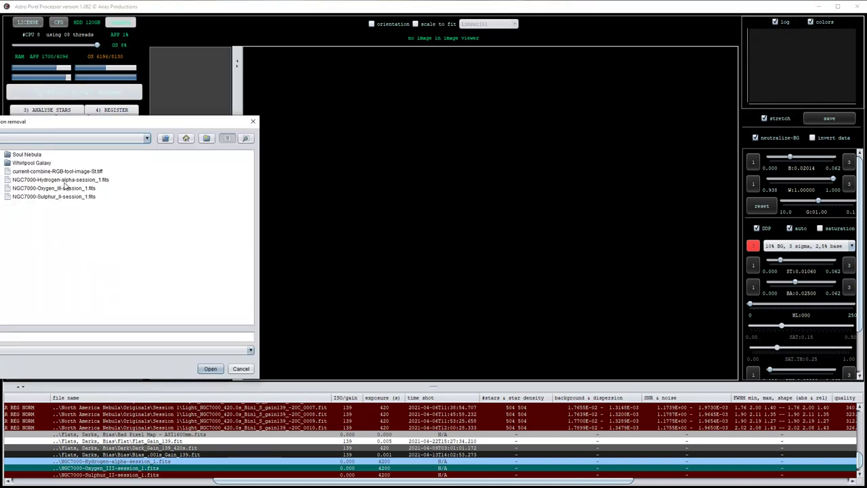
{"action": "double_click", "coordinate": [47, 173]}
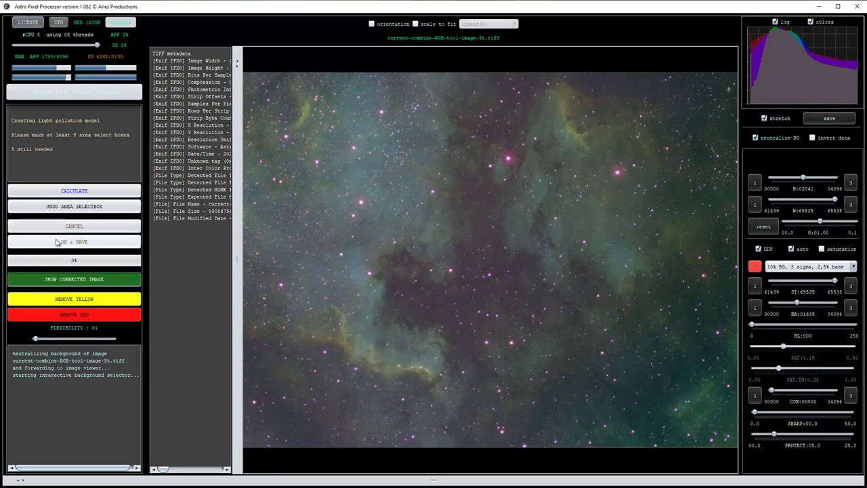
{"action": "left_click", "coordinate": [102, 226]}
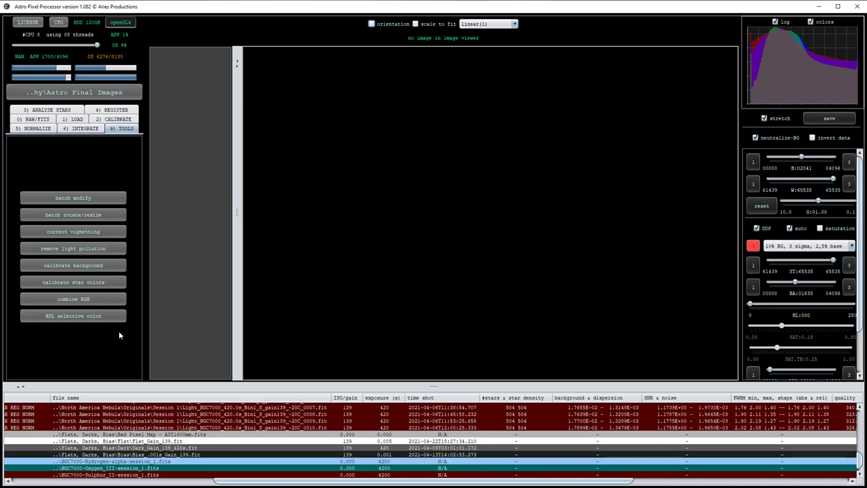
{"action": "left_click", "coordinate": [68, 267]}
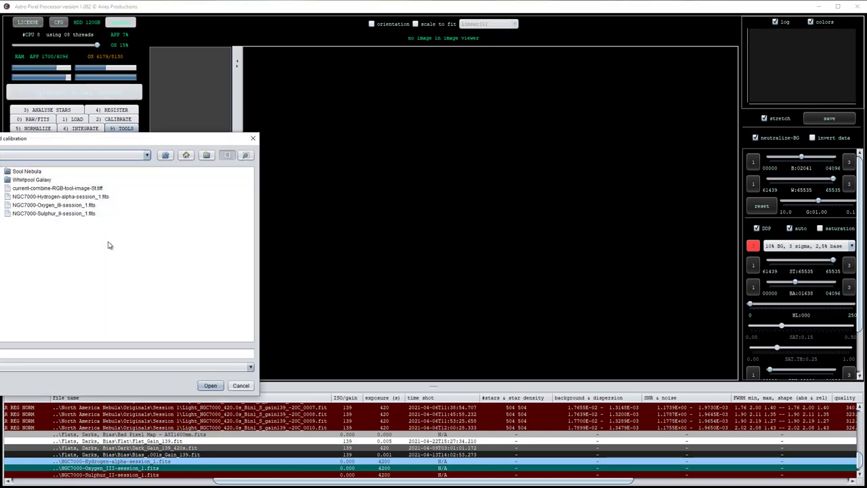
{"action": "left_click", "coordinate": [71, 190]}
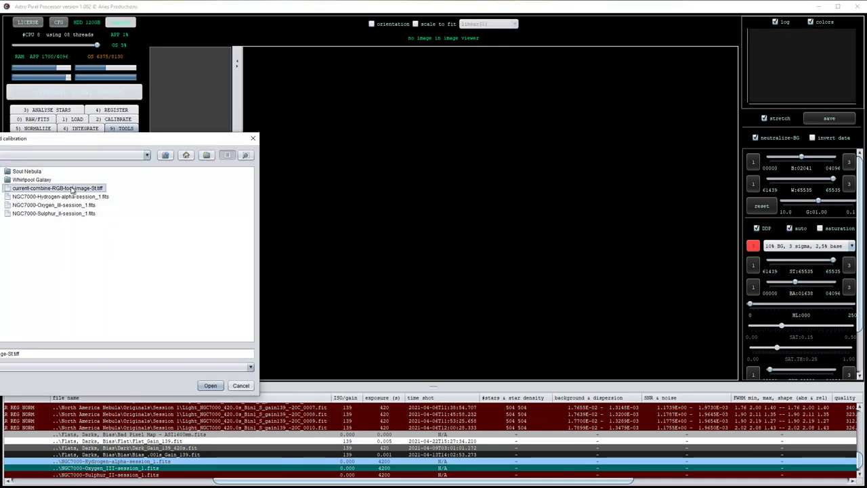
{"action": "left_click", "coordinate": [241, 385]}
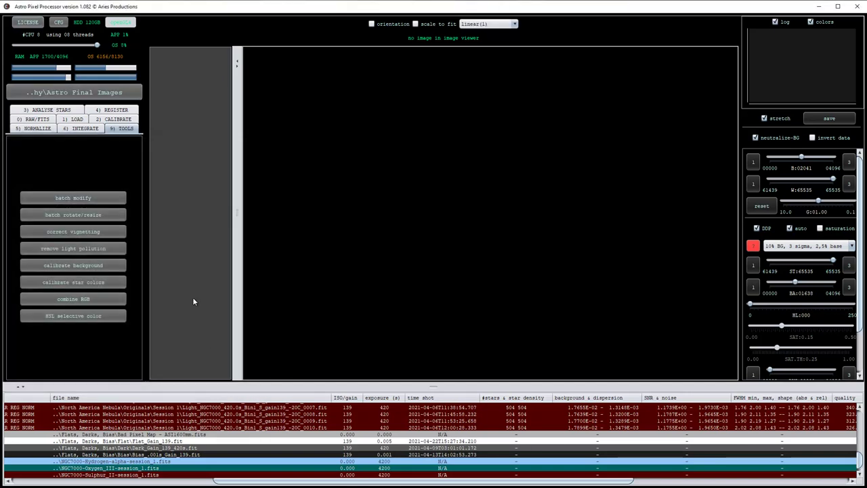
Close the File Explorer window and load current-combine-RGB-tool-image-St.tiff from the file list into the image viewer
{"action": "key", "text": "alt+Tab"}
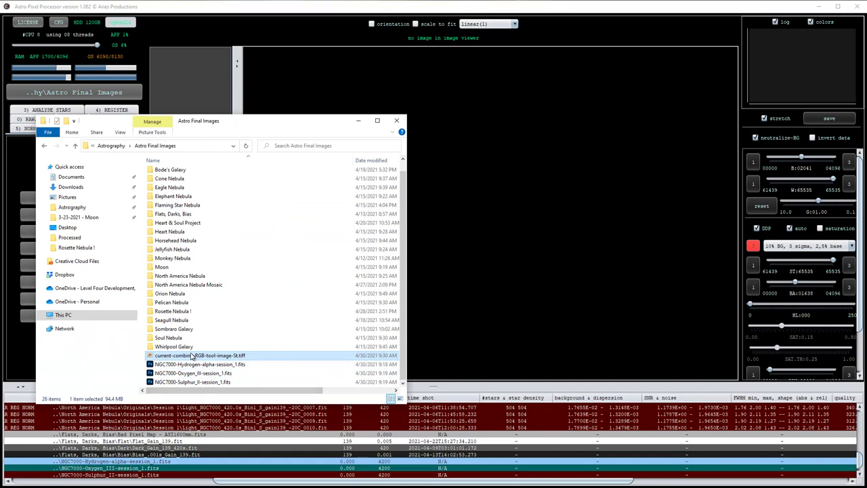
{"action": "left_click", "coordinate": [397, 121]}
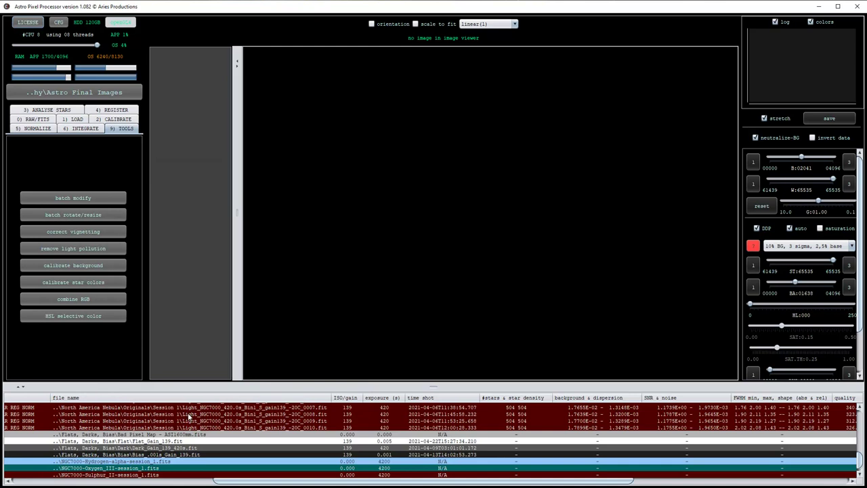
{"action": "scroll", "coordinate": [256, 449], "scroll_direction": "down", "scroll_amount": 1}
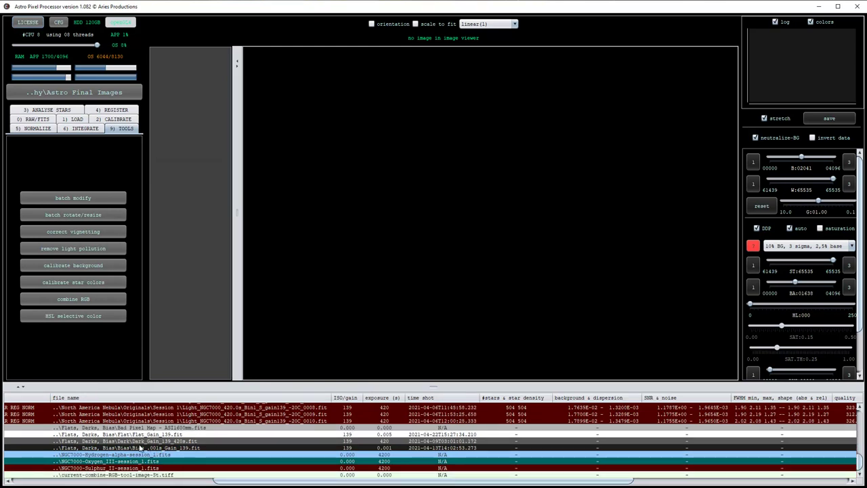
{"action": "double_click", "coordinate": [142, 469]}
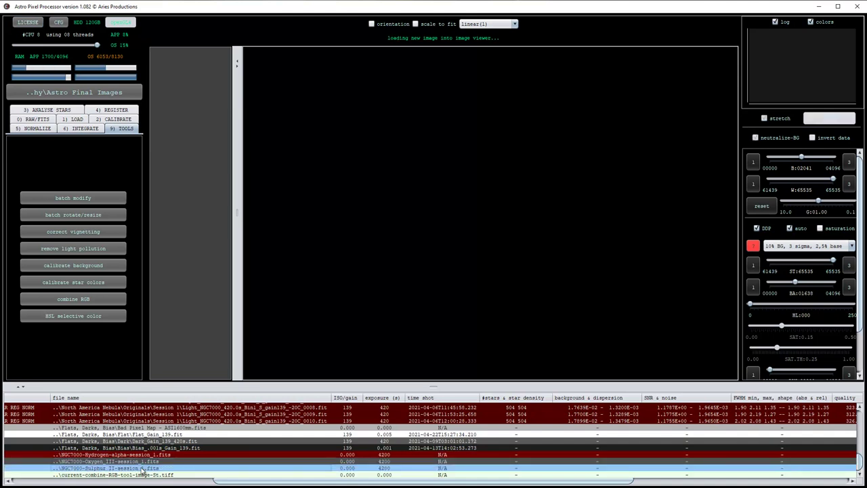
{"action": "left_click", "coordinate": [157, 475]}
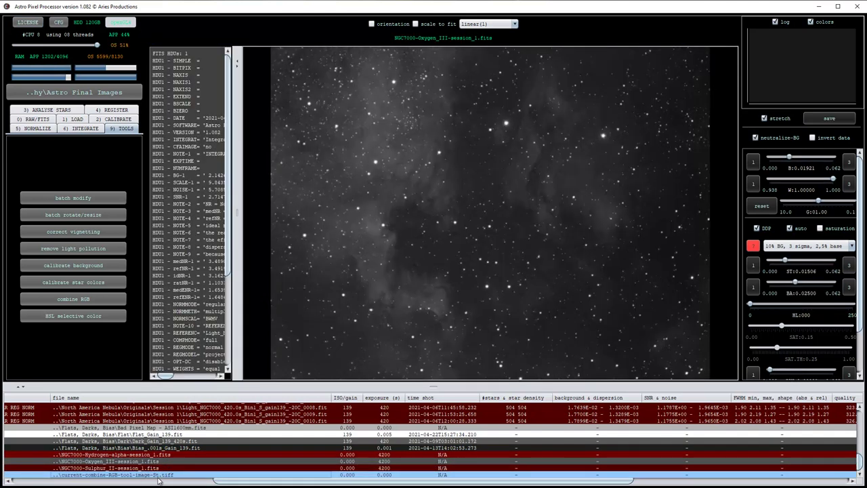
{"action": "double_click", "coordinate": [156, 476]}
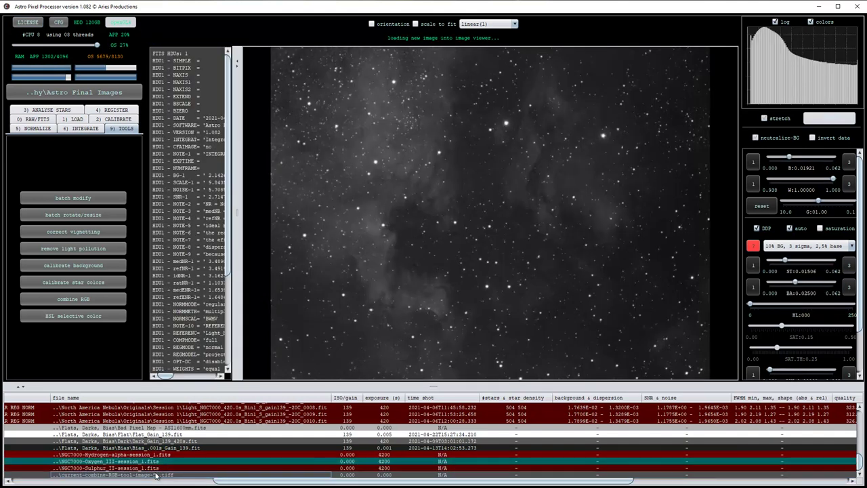